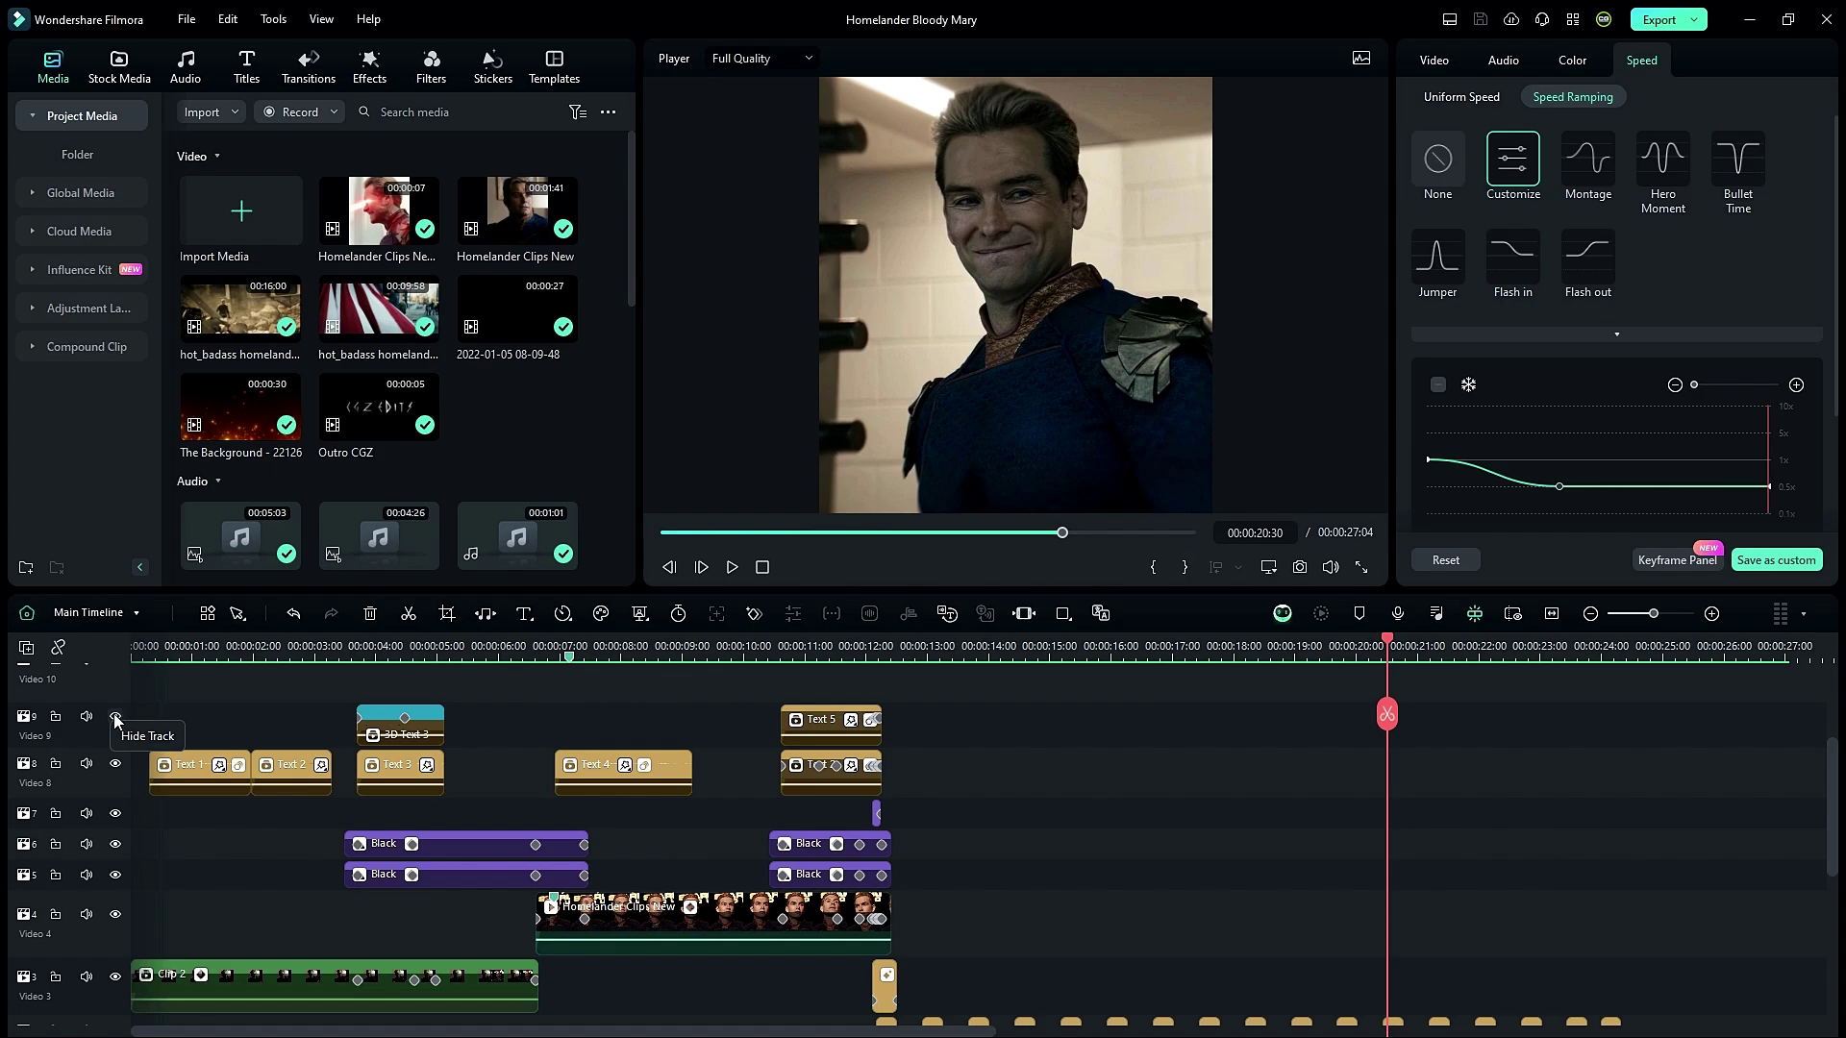
# - Hide the Video 9 and Video 8 tracks that hold the text clips
pyautogui.click(115, 717)
pyautogui.click(116, 765)
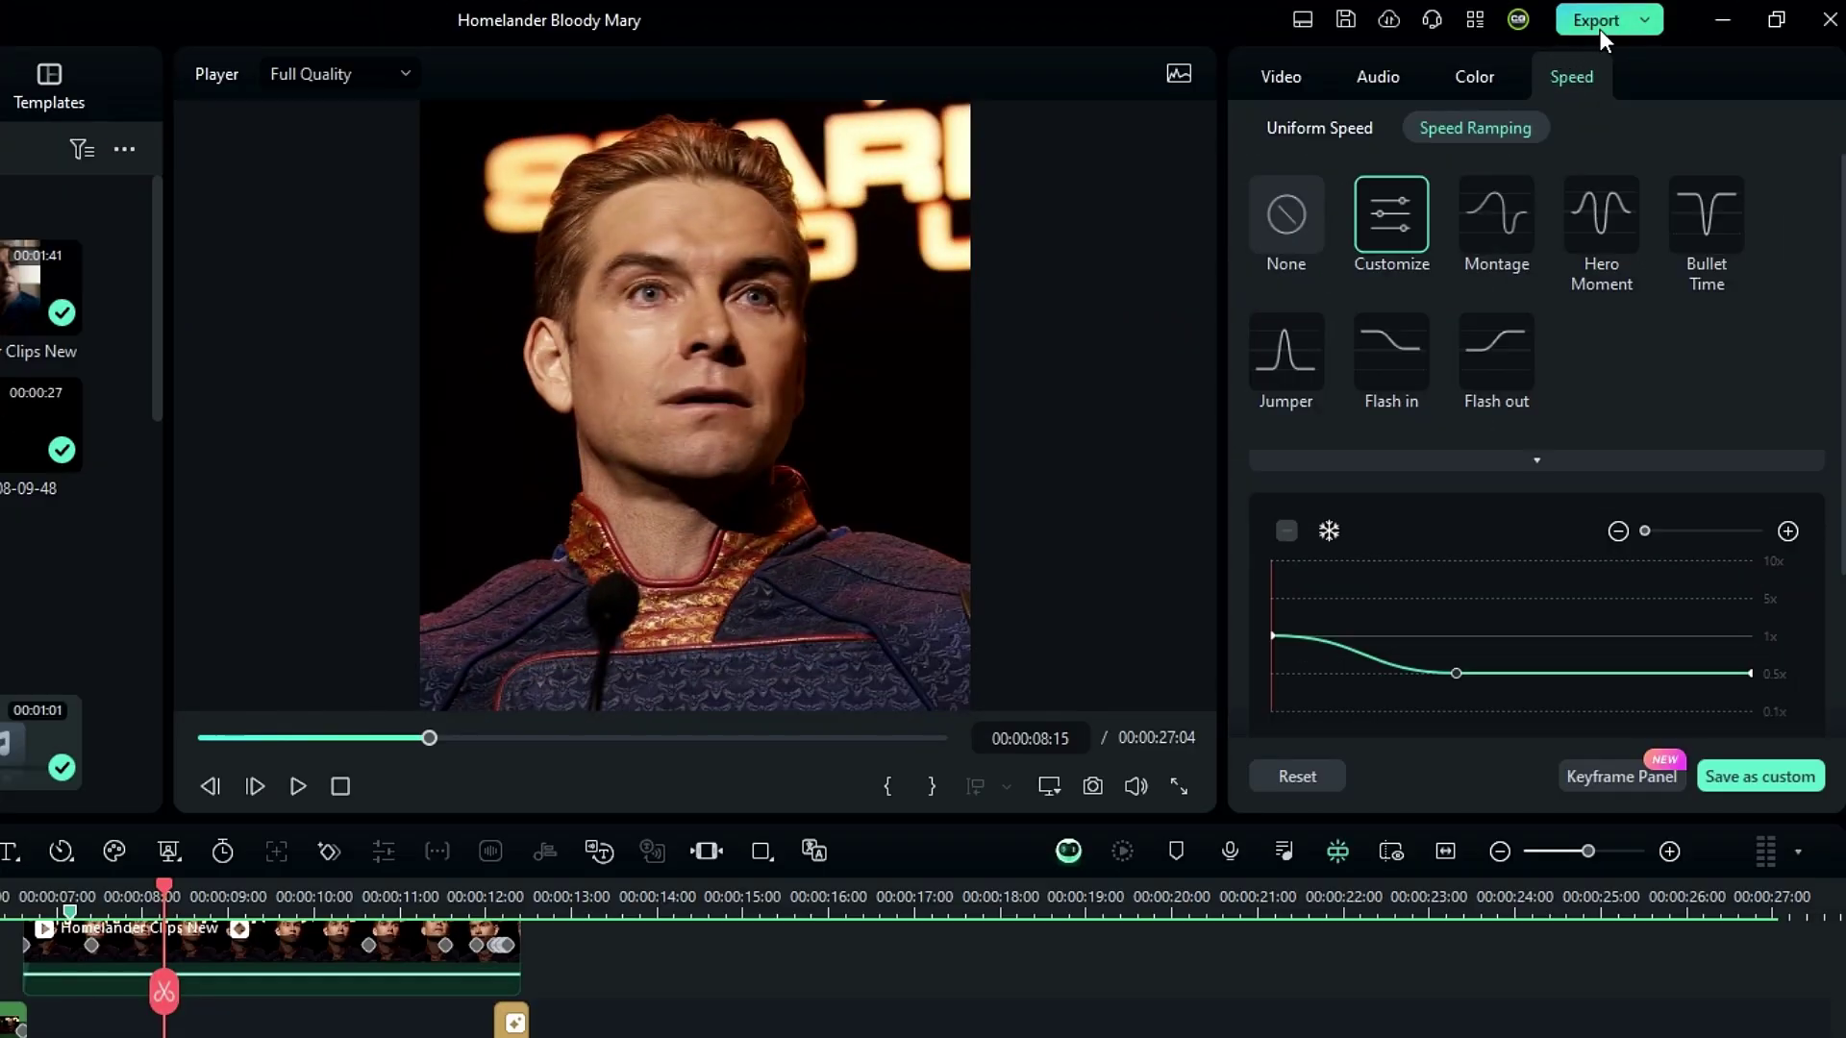
# - Name the local export EDIT and set its quality to Higher in the detailed export settings
pyautogui.click(1660, 21)
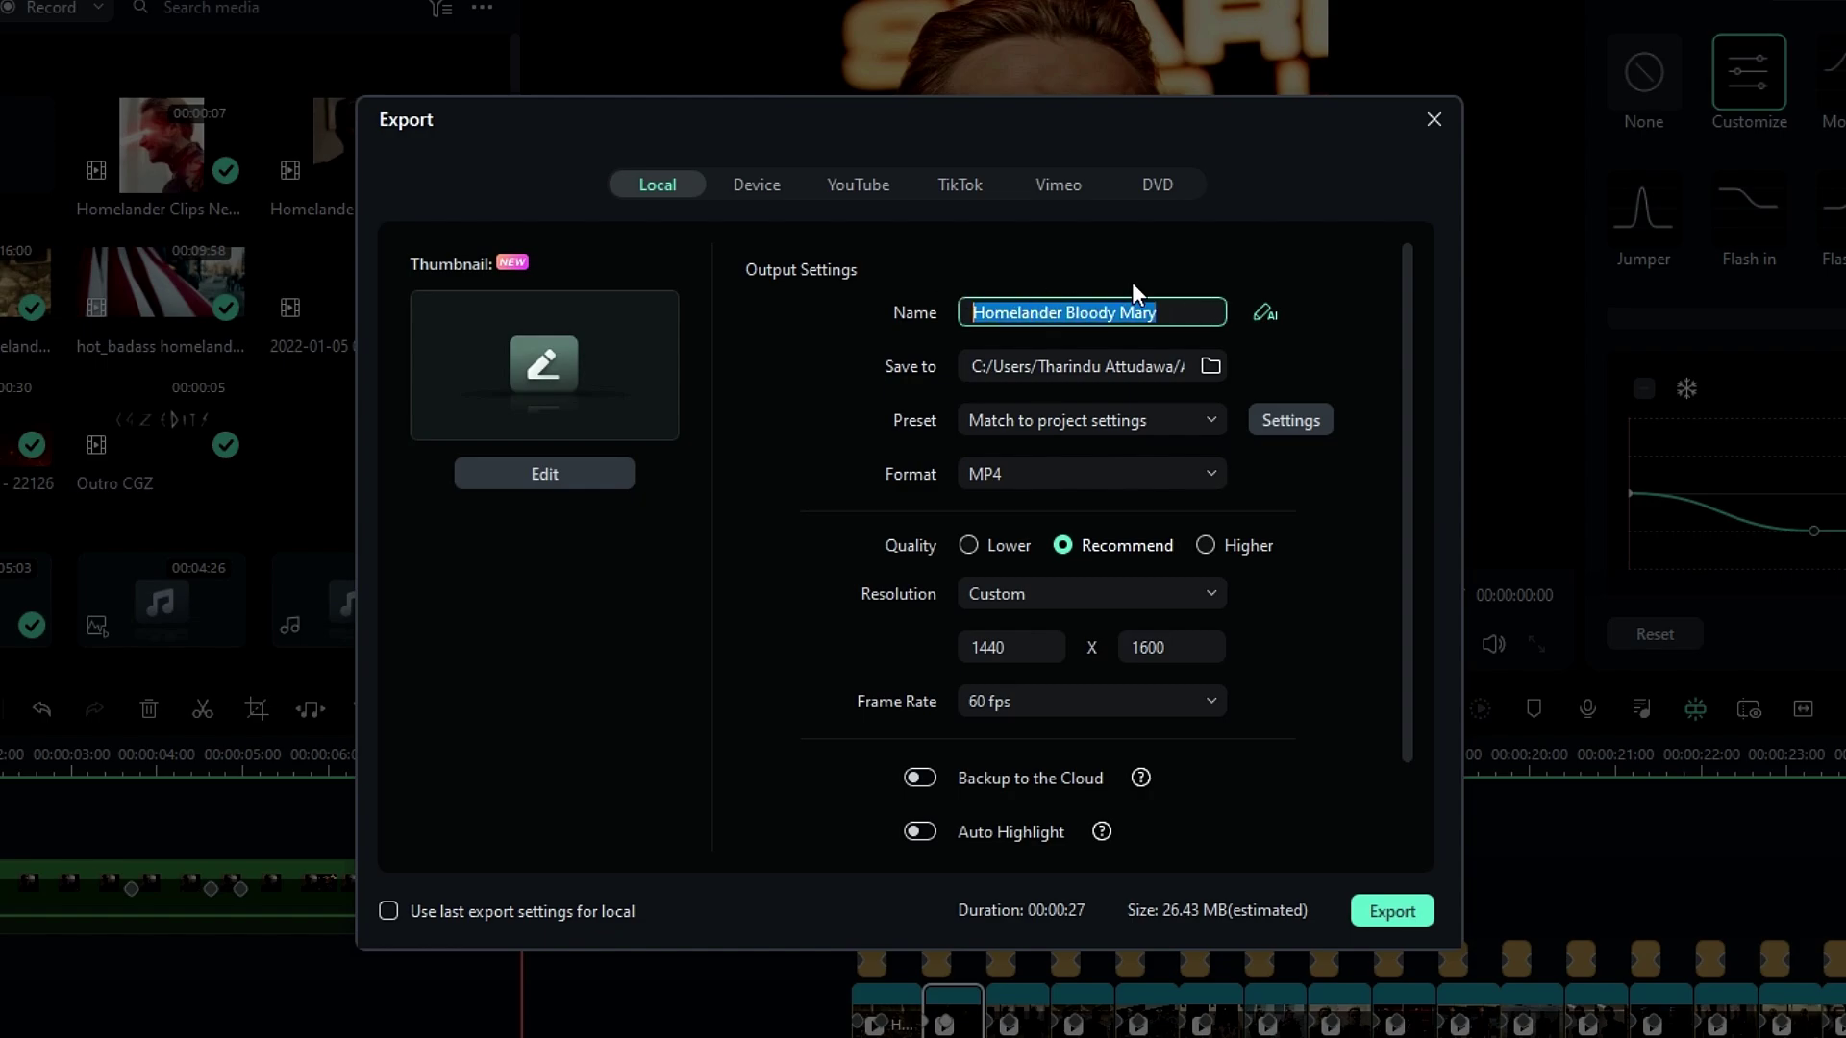
pyautogui.write('EDIT')
pyautogui.click(1263, 420)
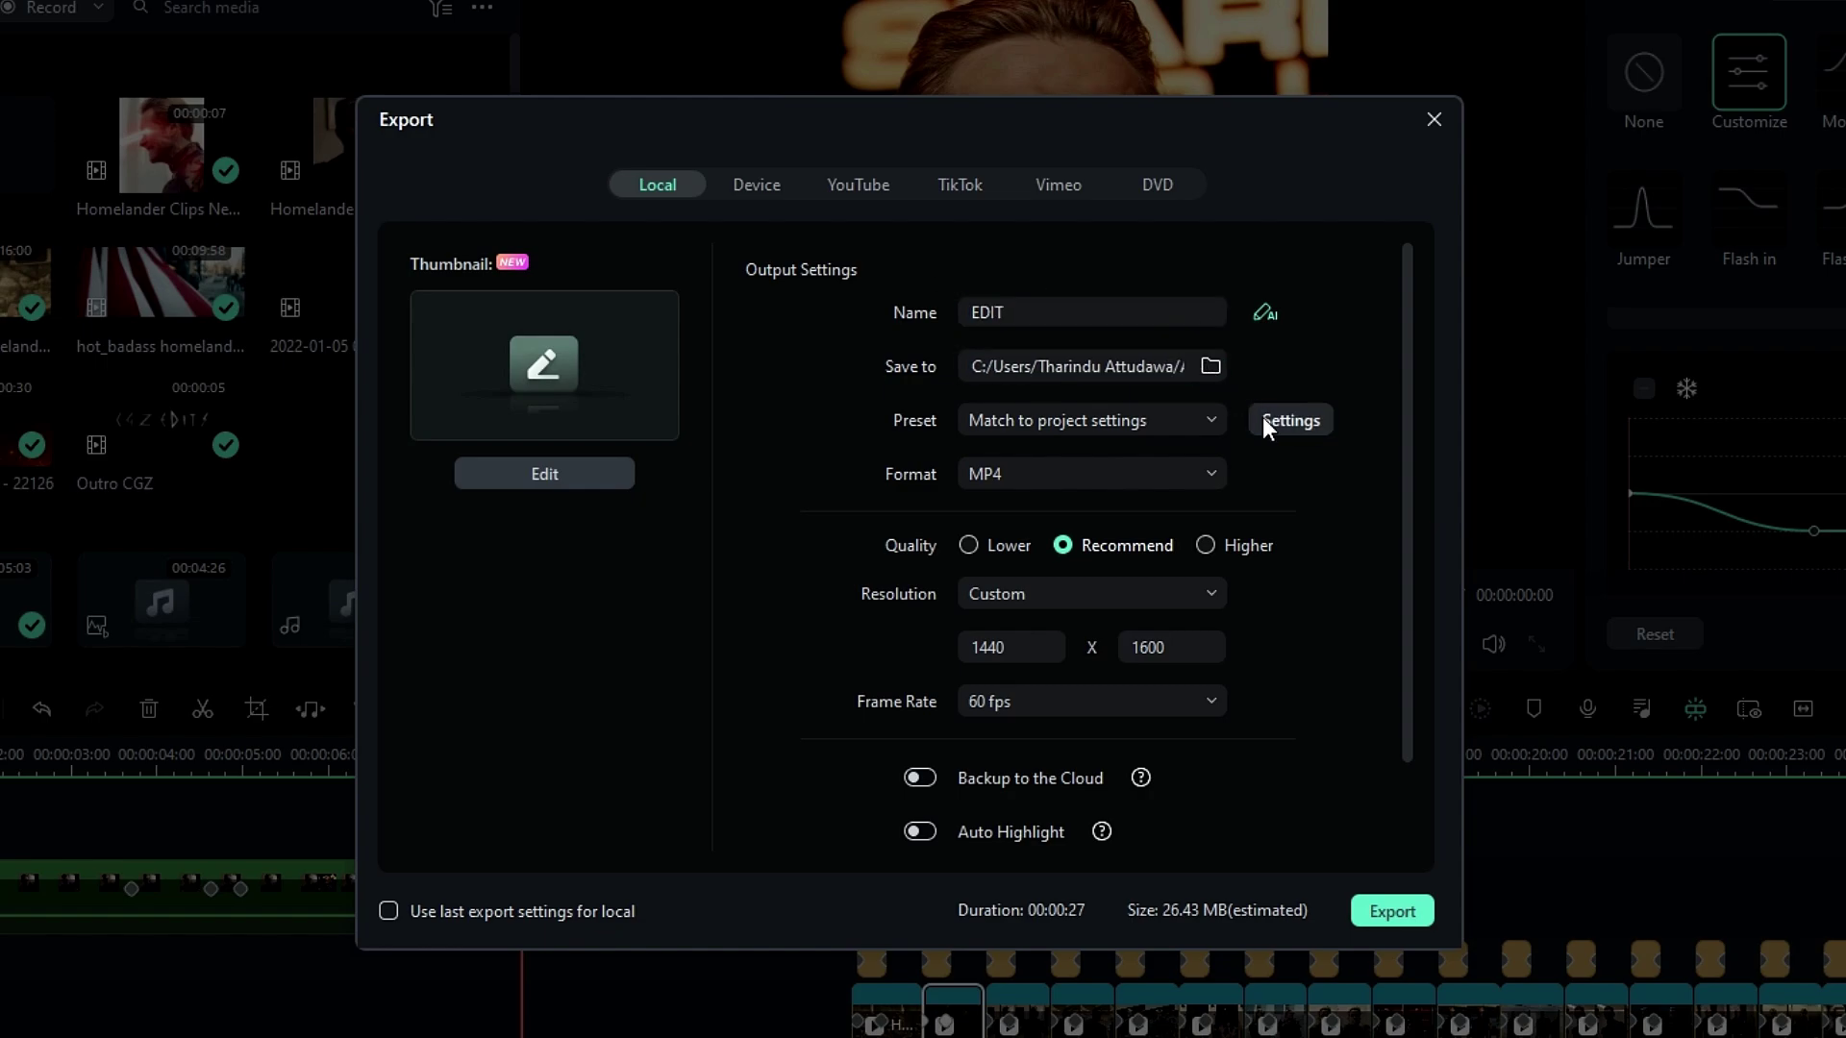
pyautogui.click(1063, 156)
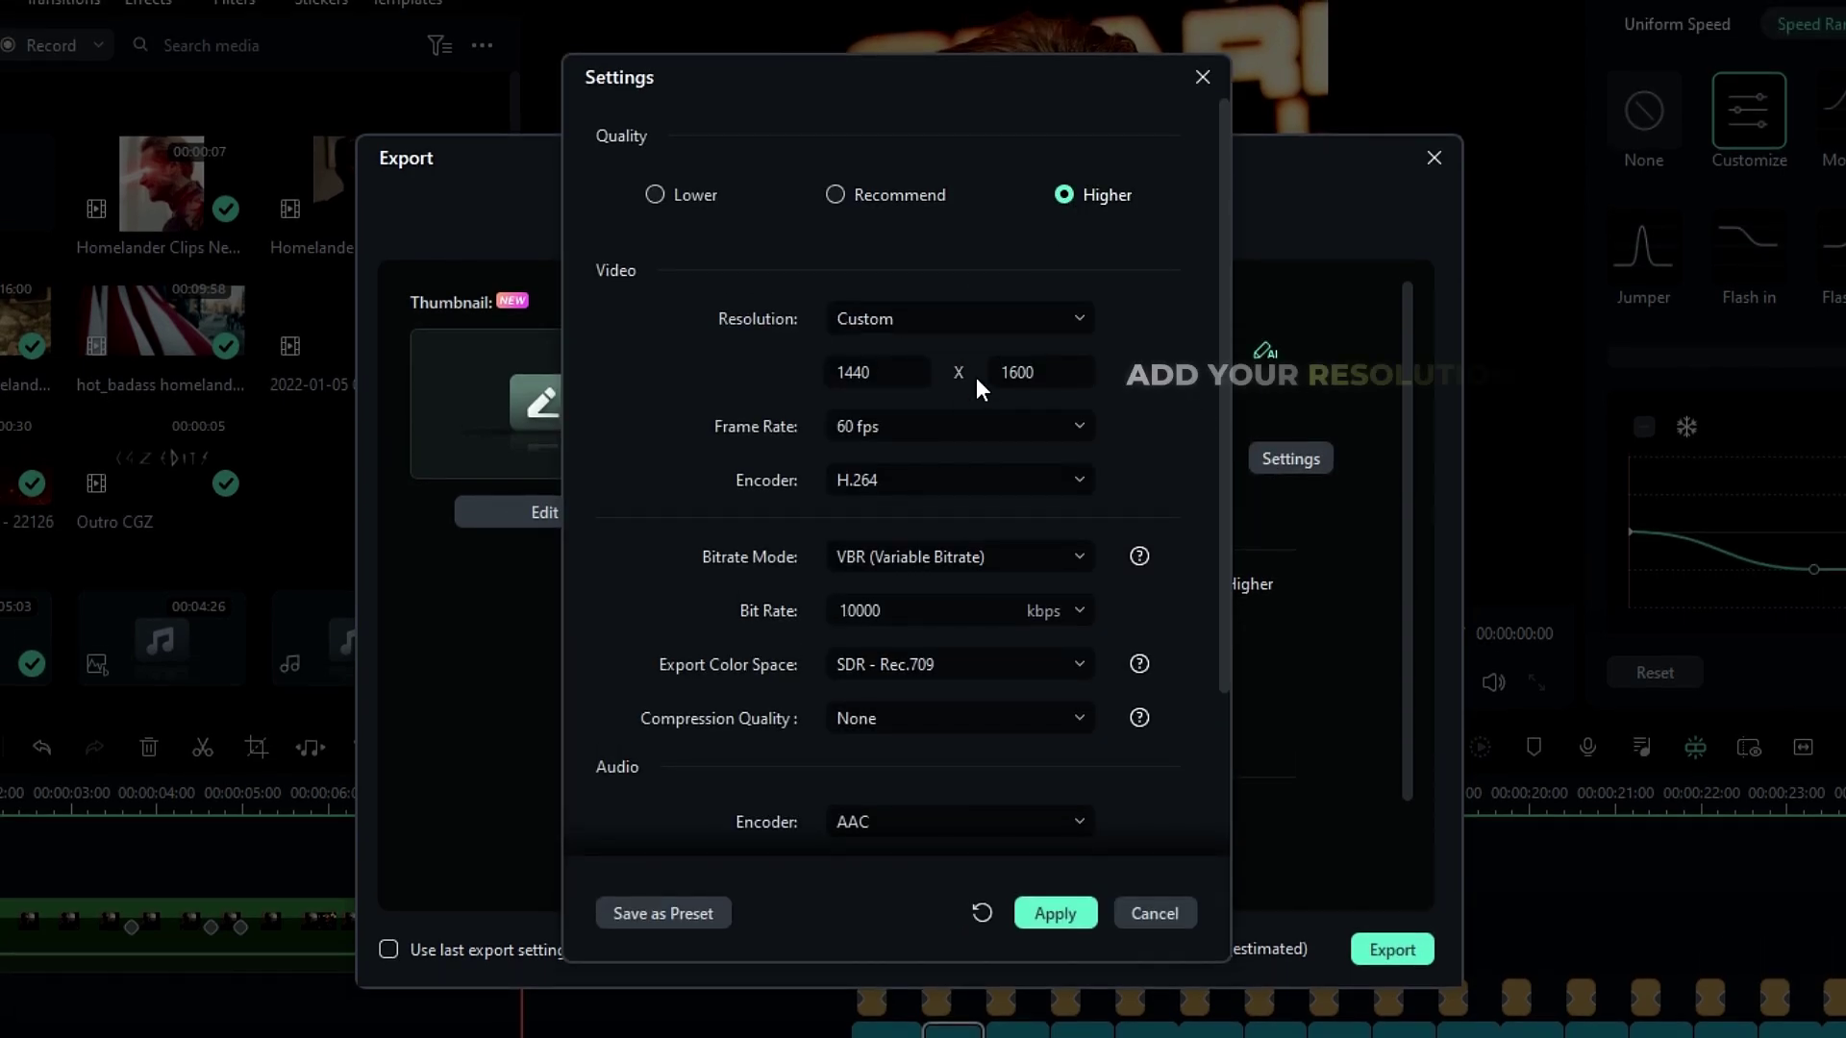
# - Set the export's video bit rate to 150000 kbps and its compression quality to High
pyautogui.click(1071, 620)
pyautogui.scroll(-3, 990, 918)
pyautogui.click(956, 1027)
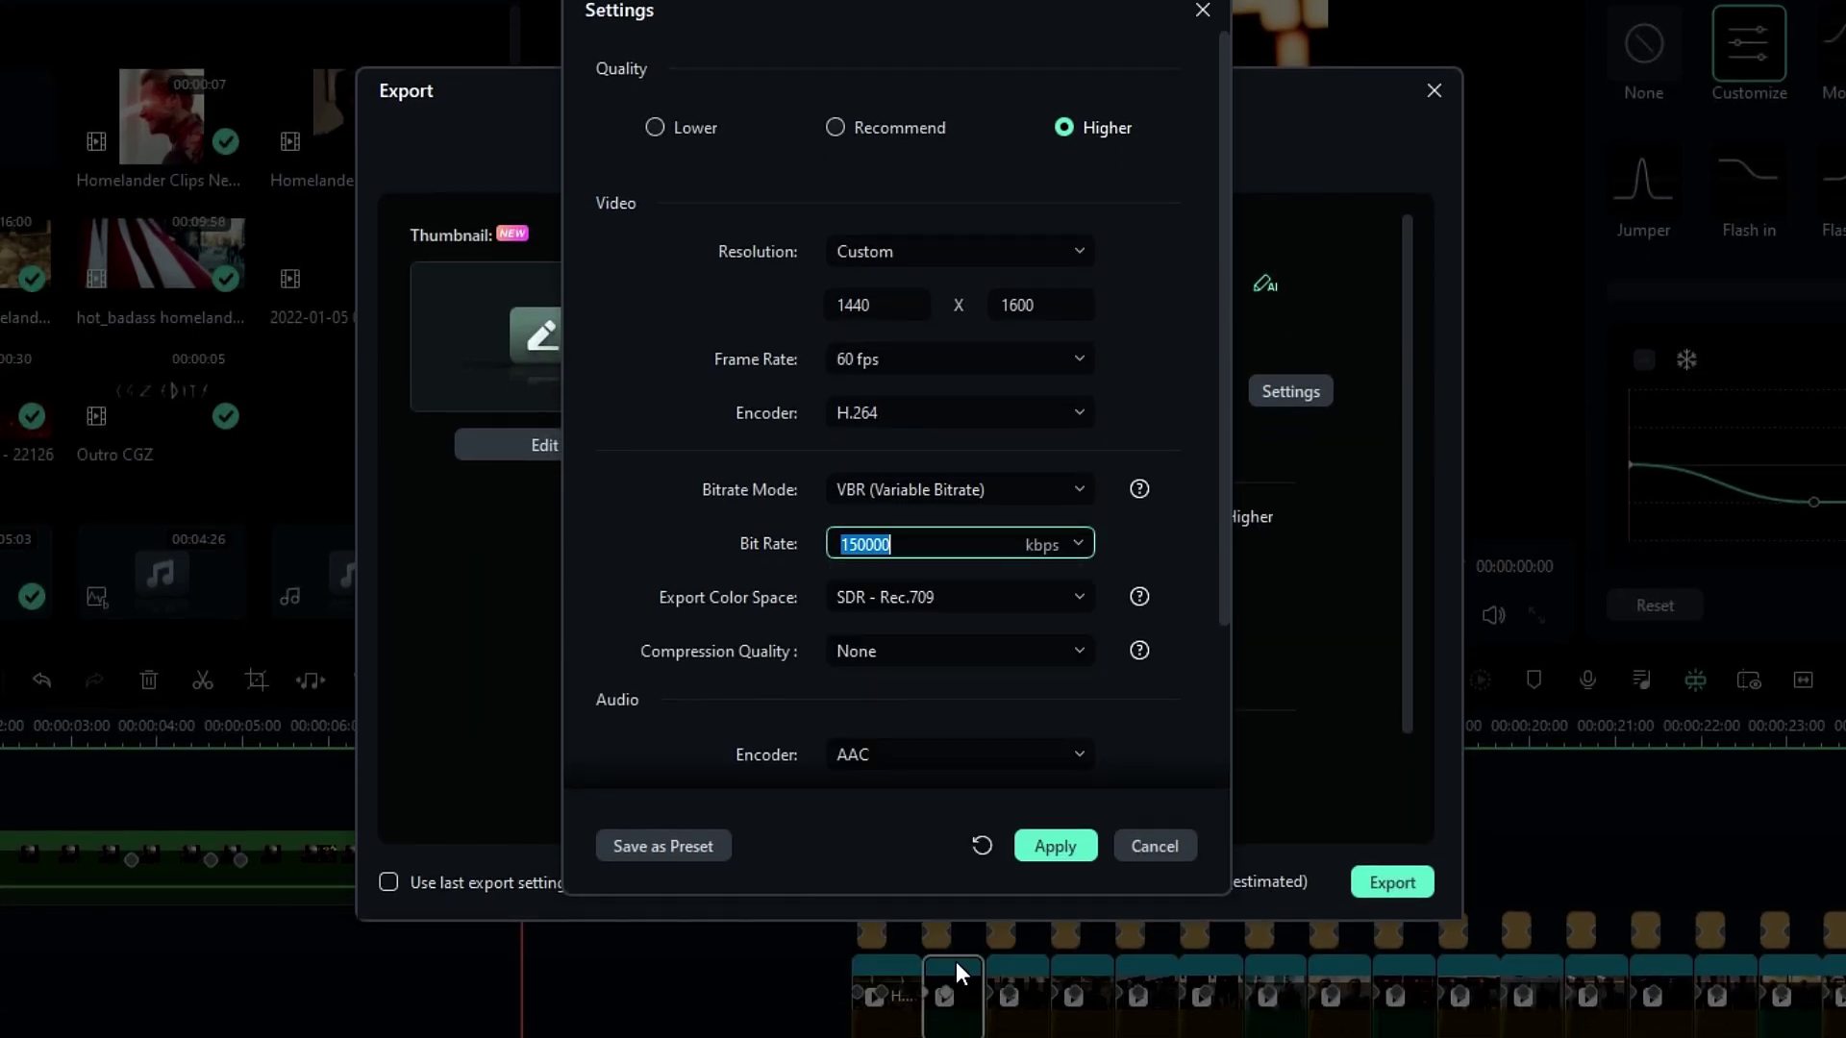
pyautogui.click(1033, 656)
pyautogui.click(986, 848)
# - Set the export audio to a 48000 Hz sample rate and 320 kbps bit rate, apply the settings and export the video
pyautogui.scroll(-3, 1115, 691)
pyautogui.click(1052, 671)
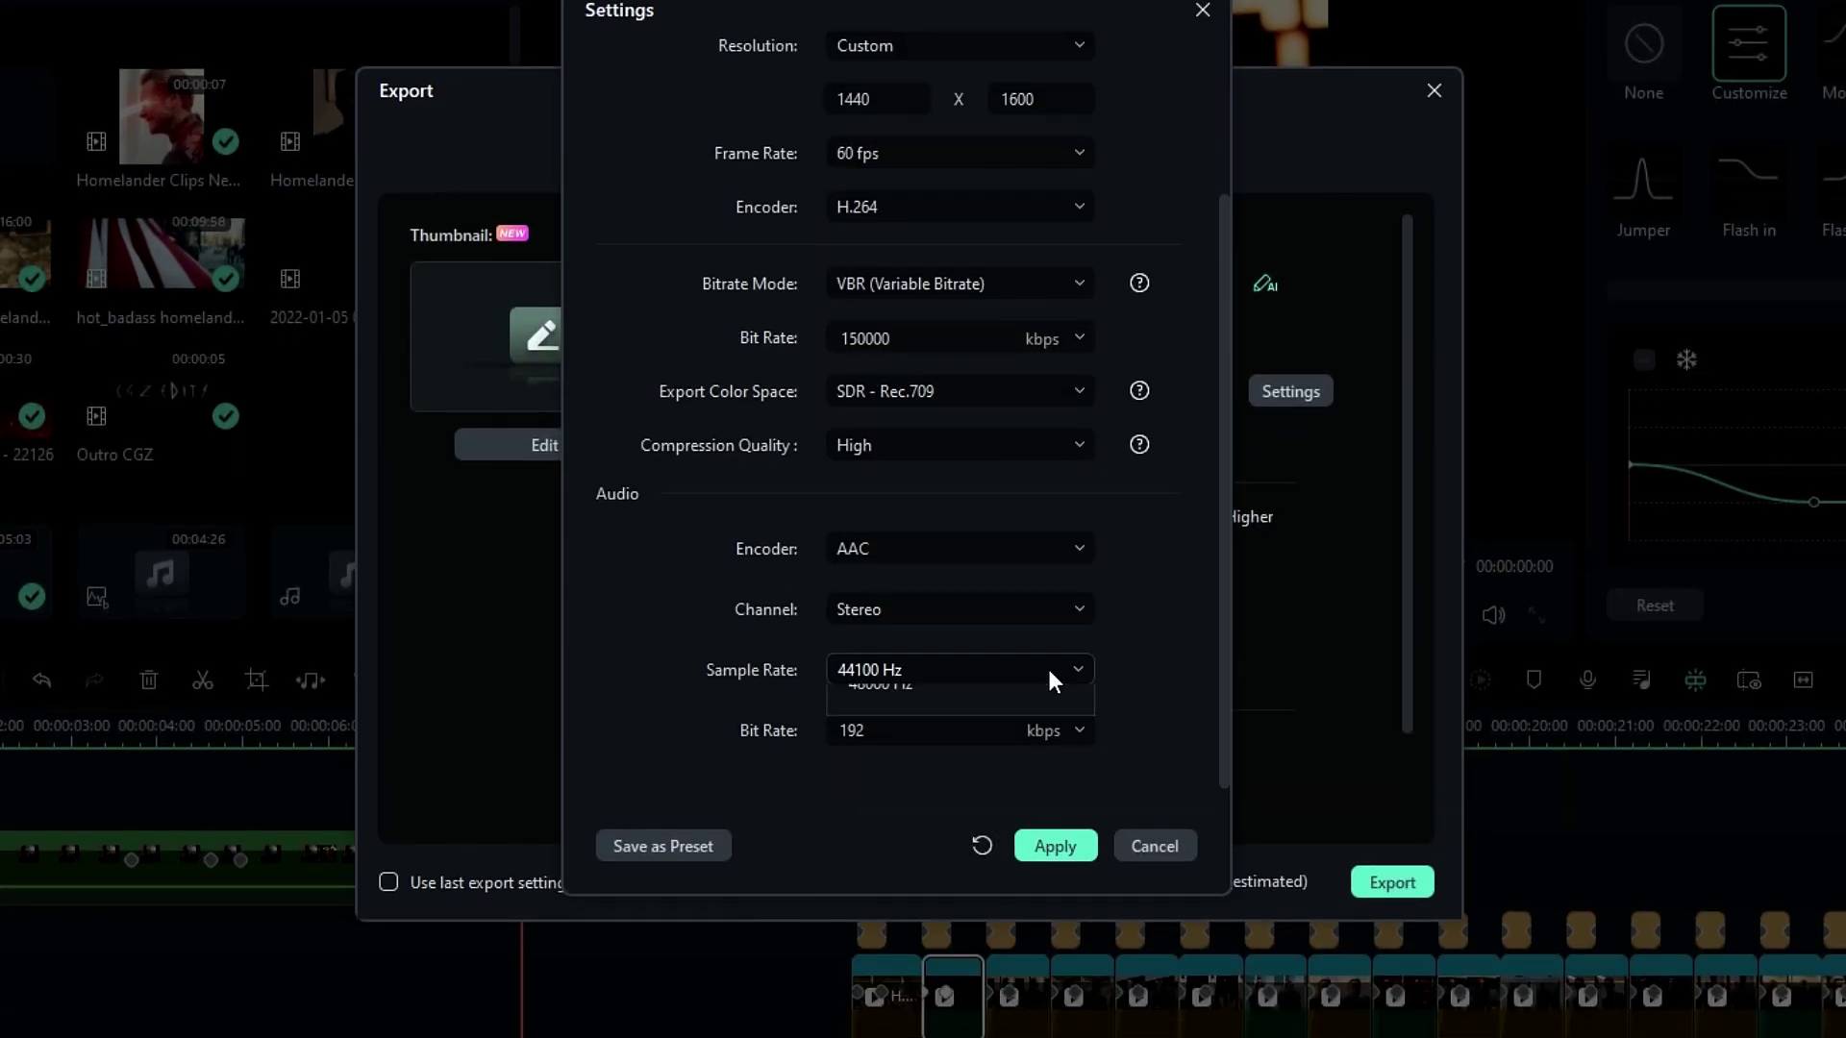
pyautogui.click(990, 769)
pyautogui.click(1075, 732)
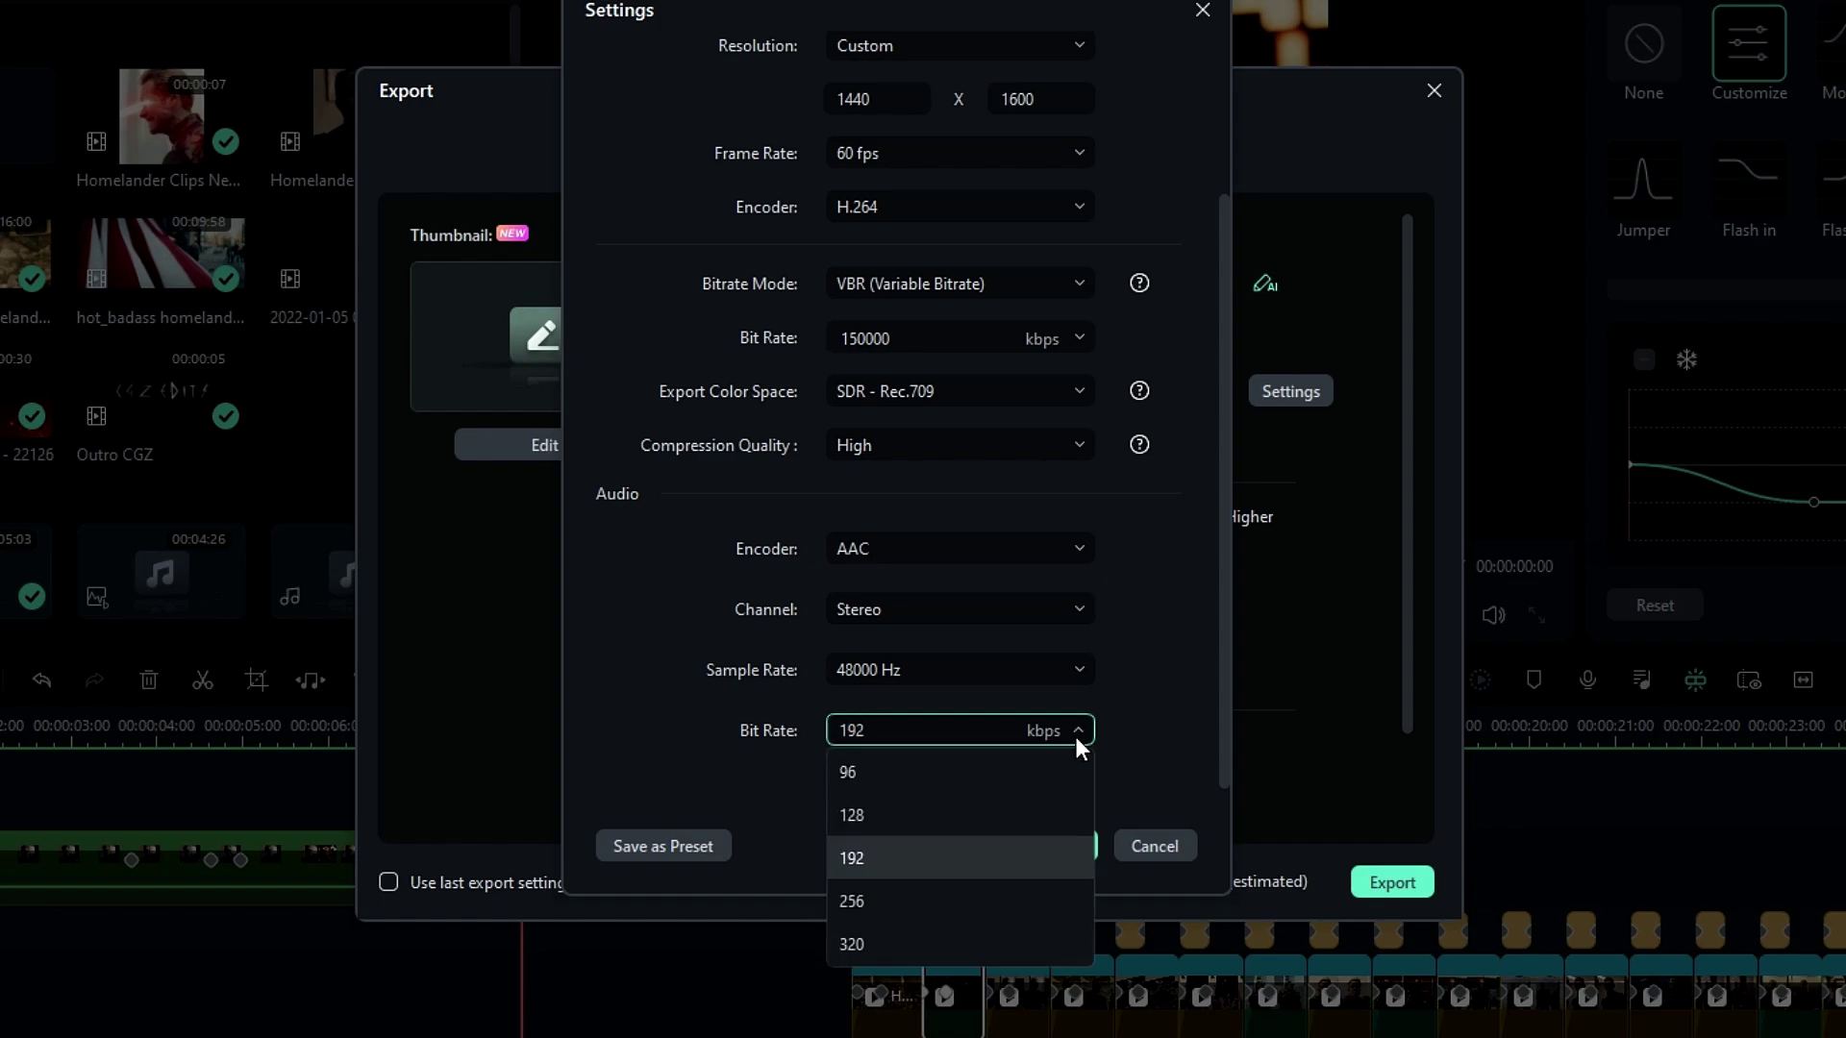
pyautogui.click(1007, 940)
pyautogui.click(1057, 846)
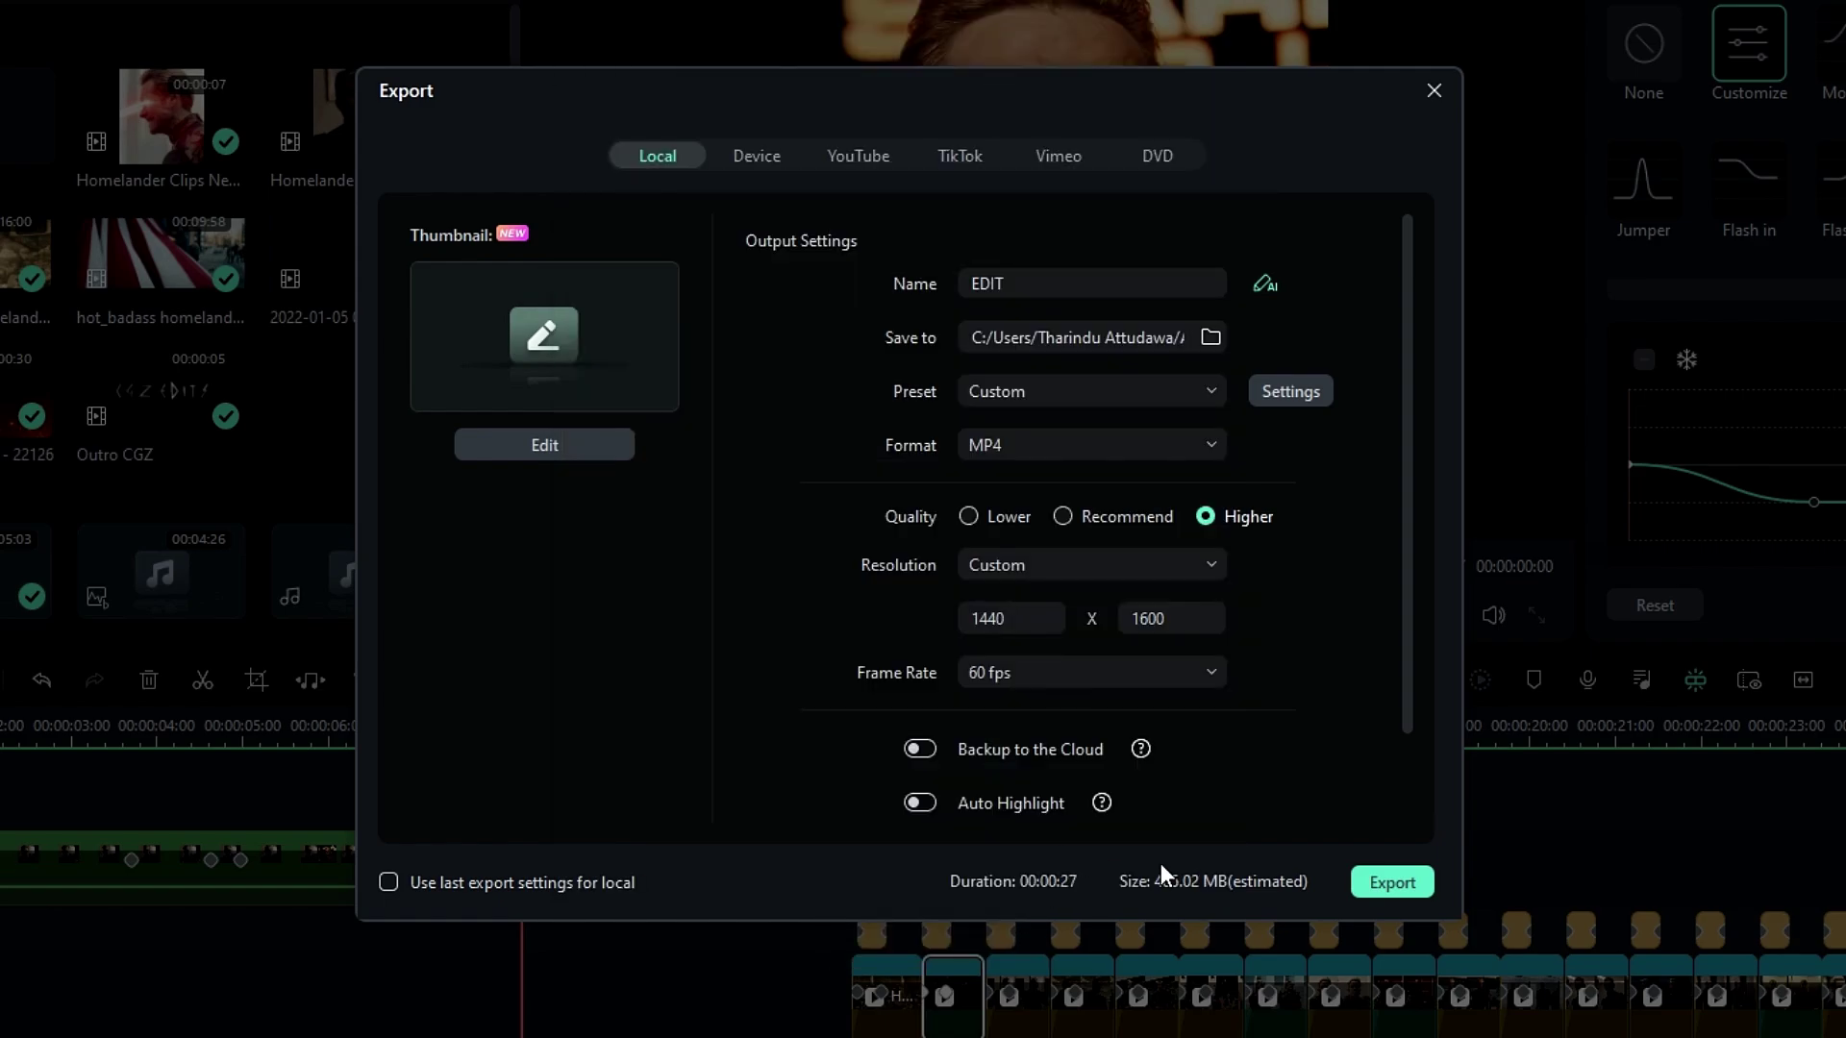
pyautogui.click(1376, 890)
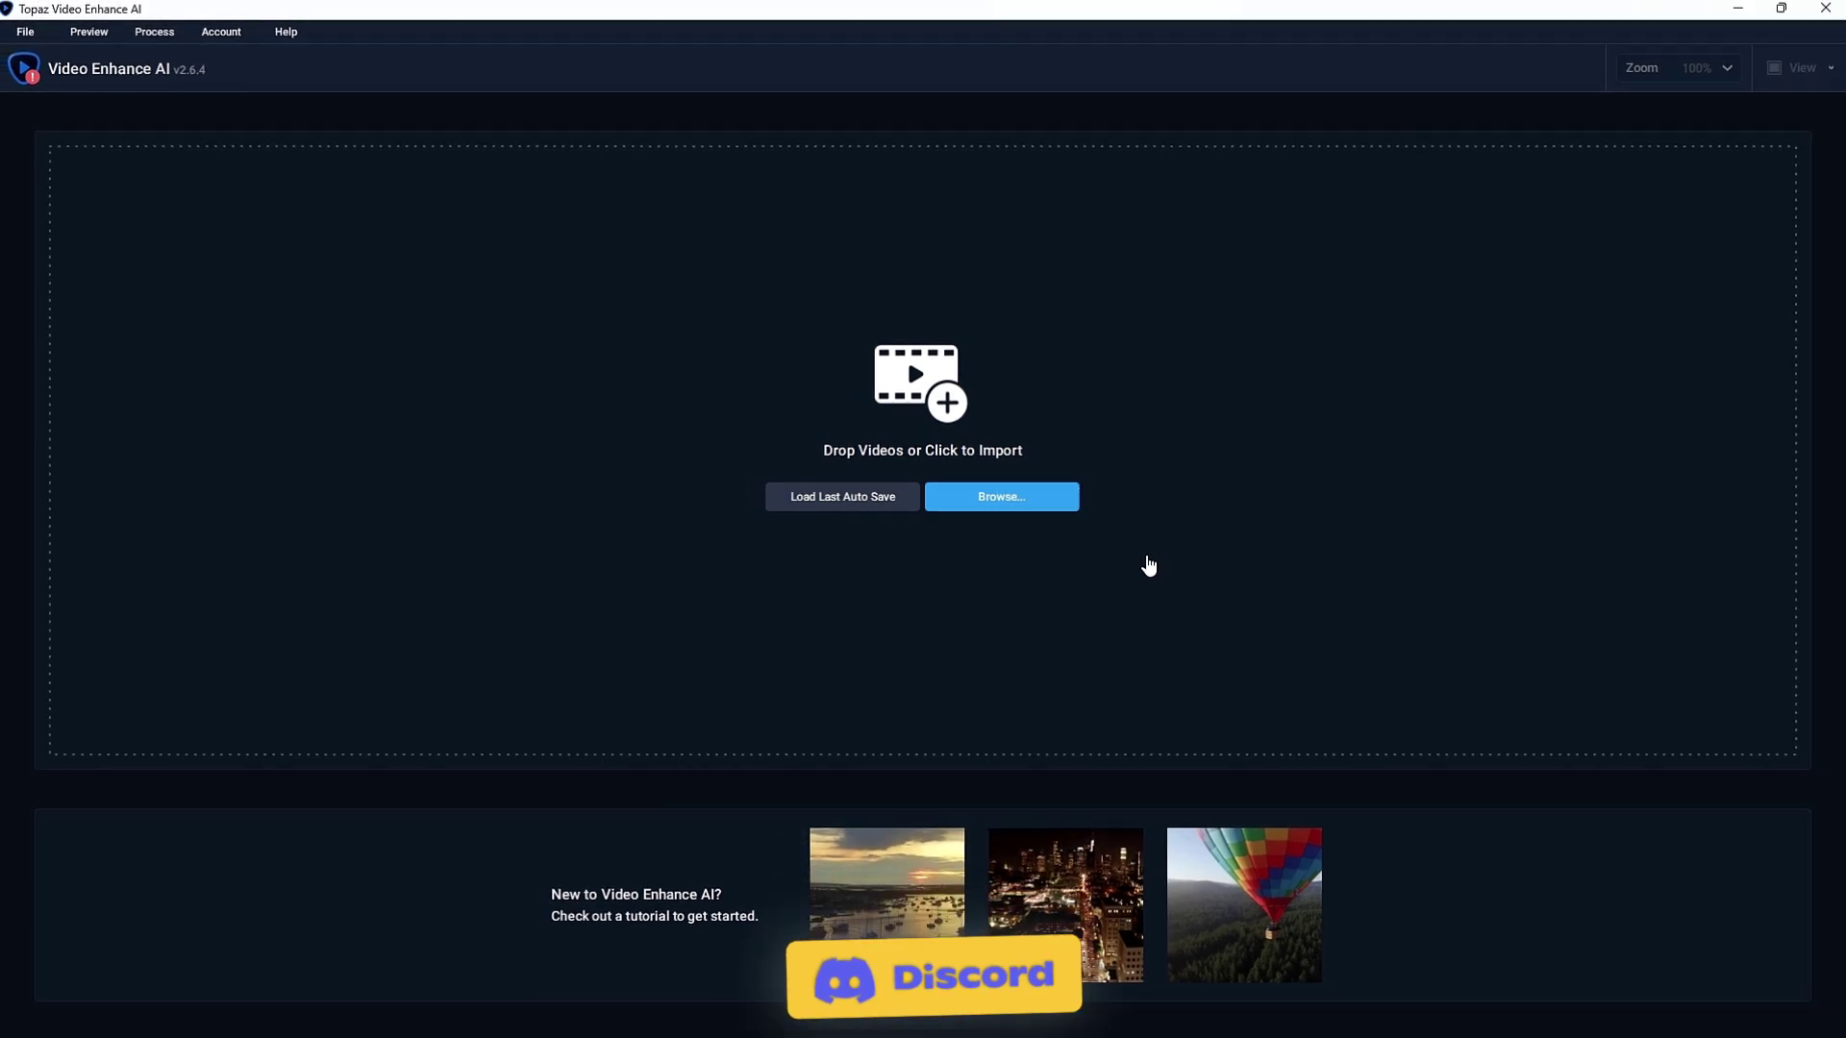
# - Load Edit.mp4 from the Wondershare Filmora Output folder into Topaz Video Enhance AI and minimize the folder window
pyautogui.press('super')
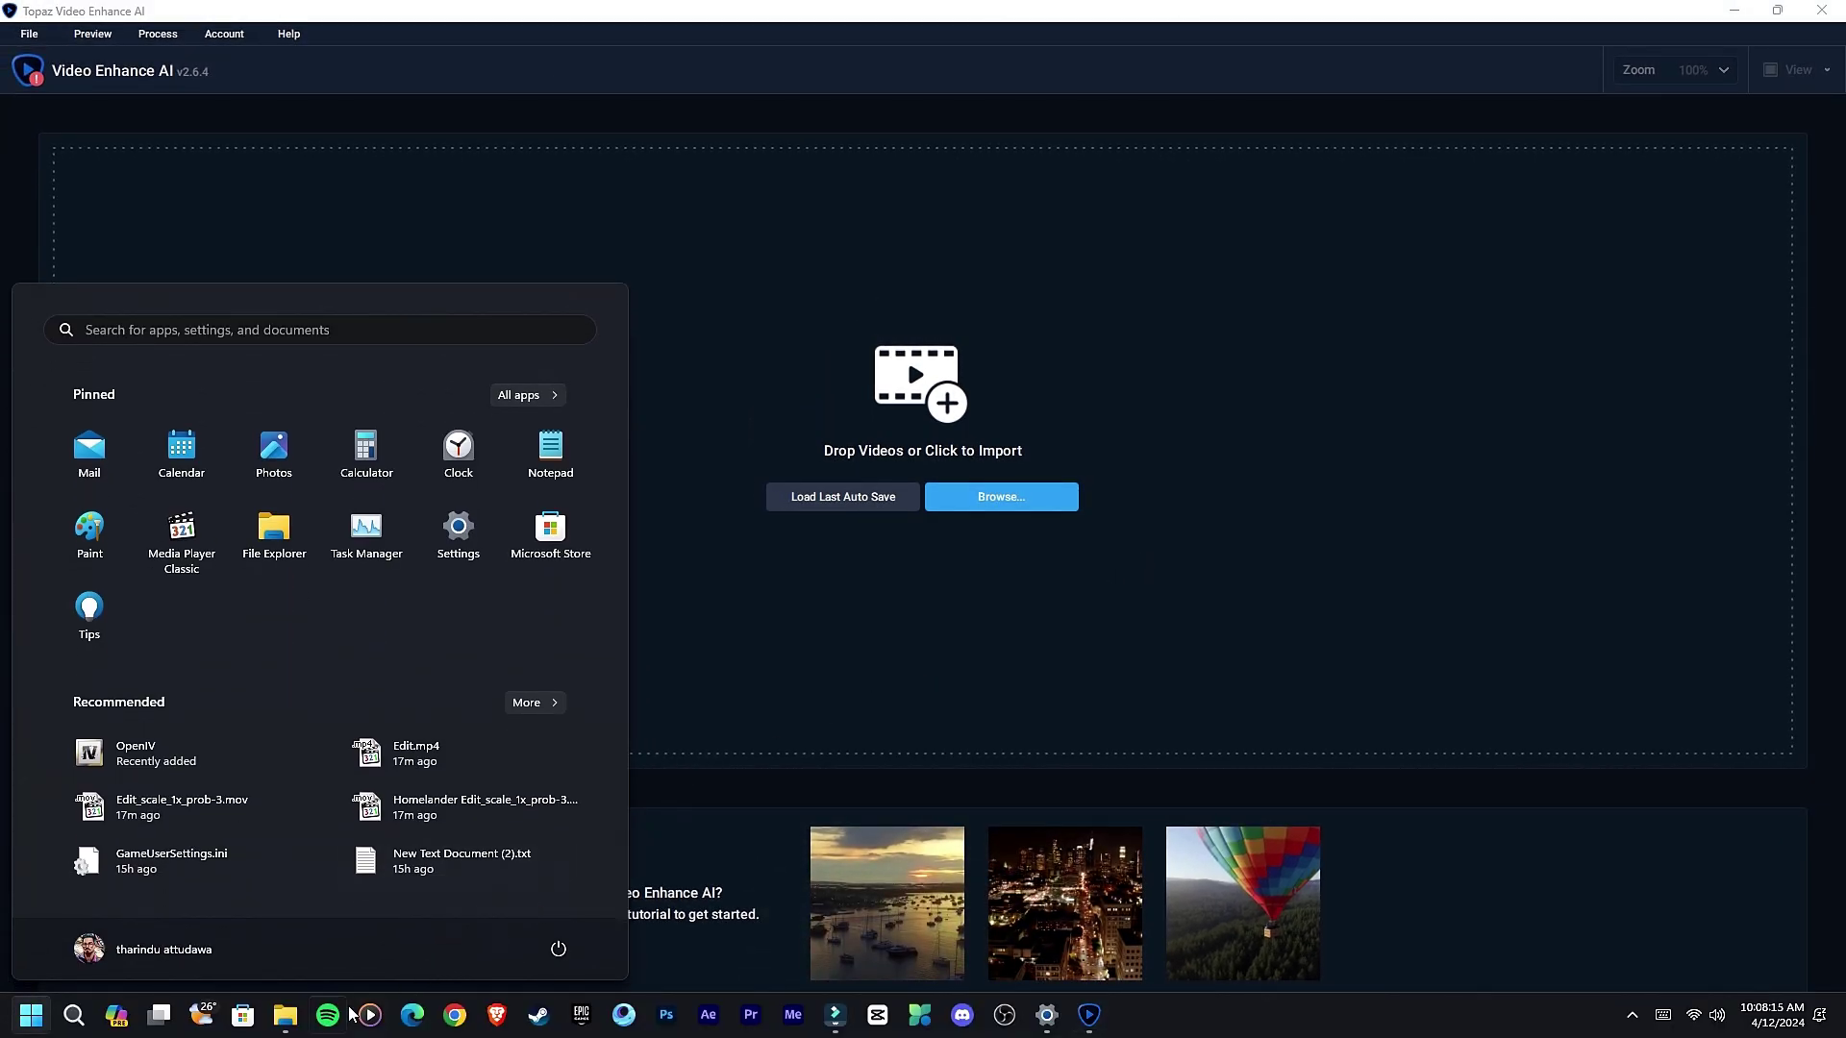
pyautogui.click(286, 1014)
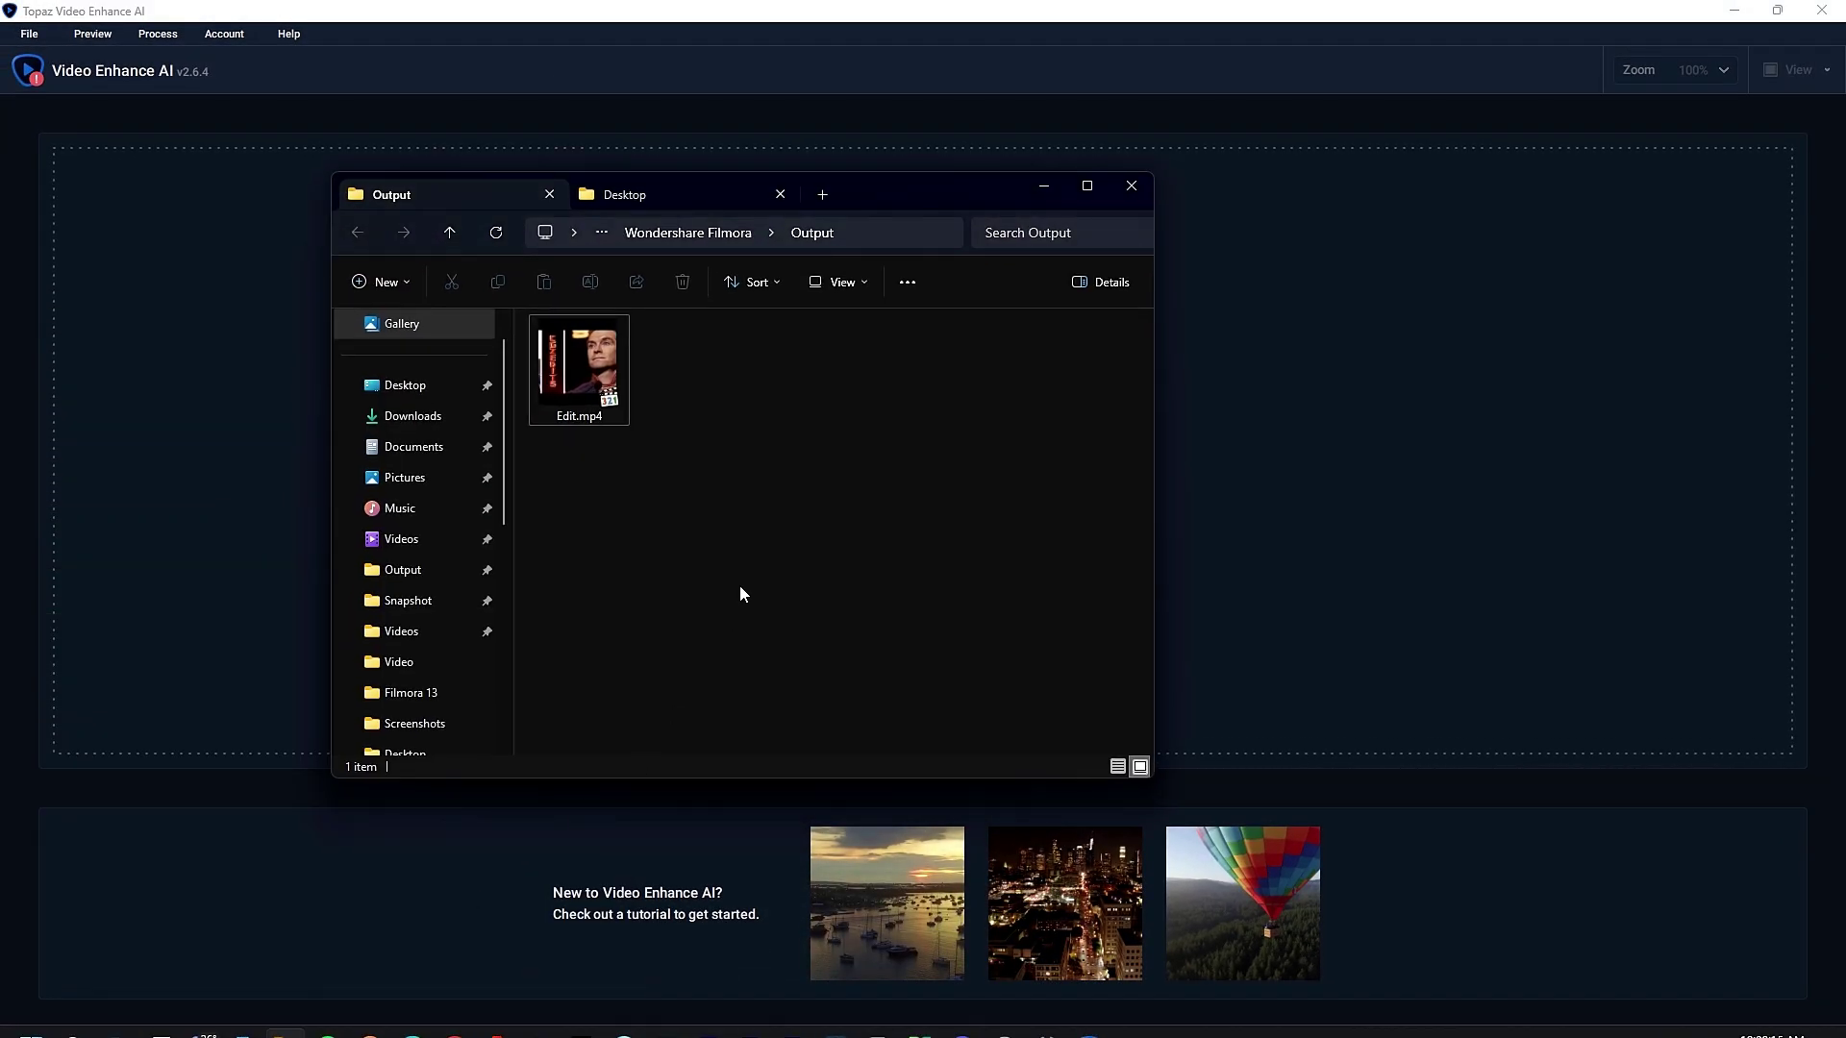
pyautogui.moveTo(1073, 493); pyautogui.dragTo(1419, 433)
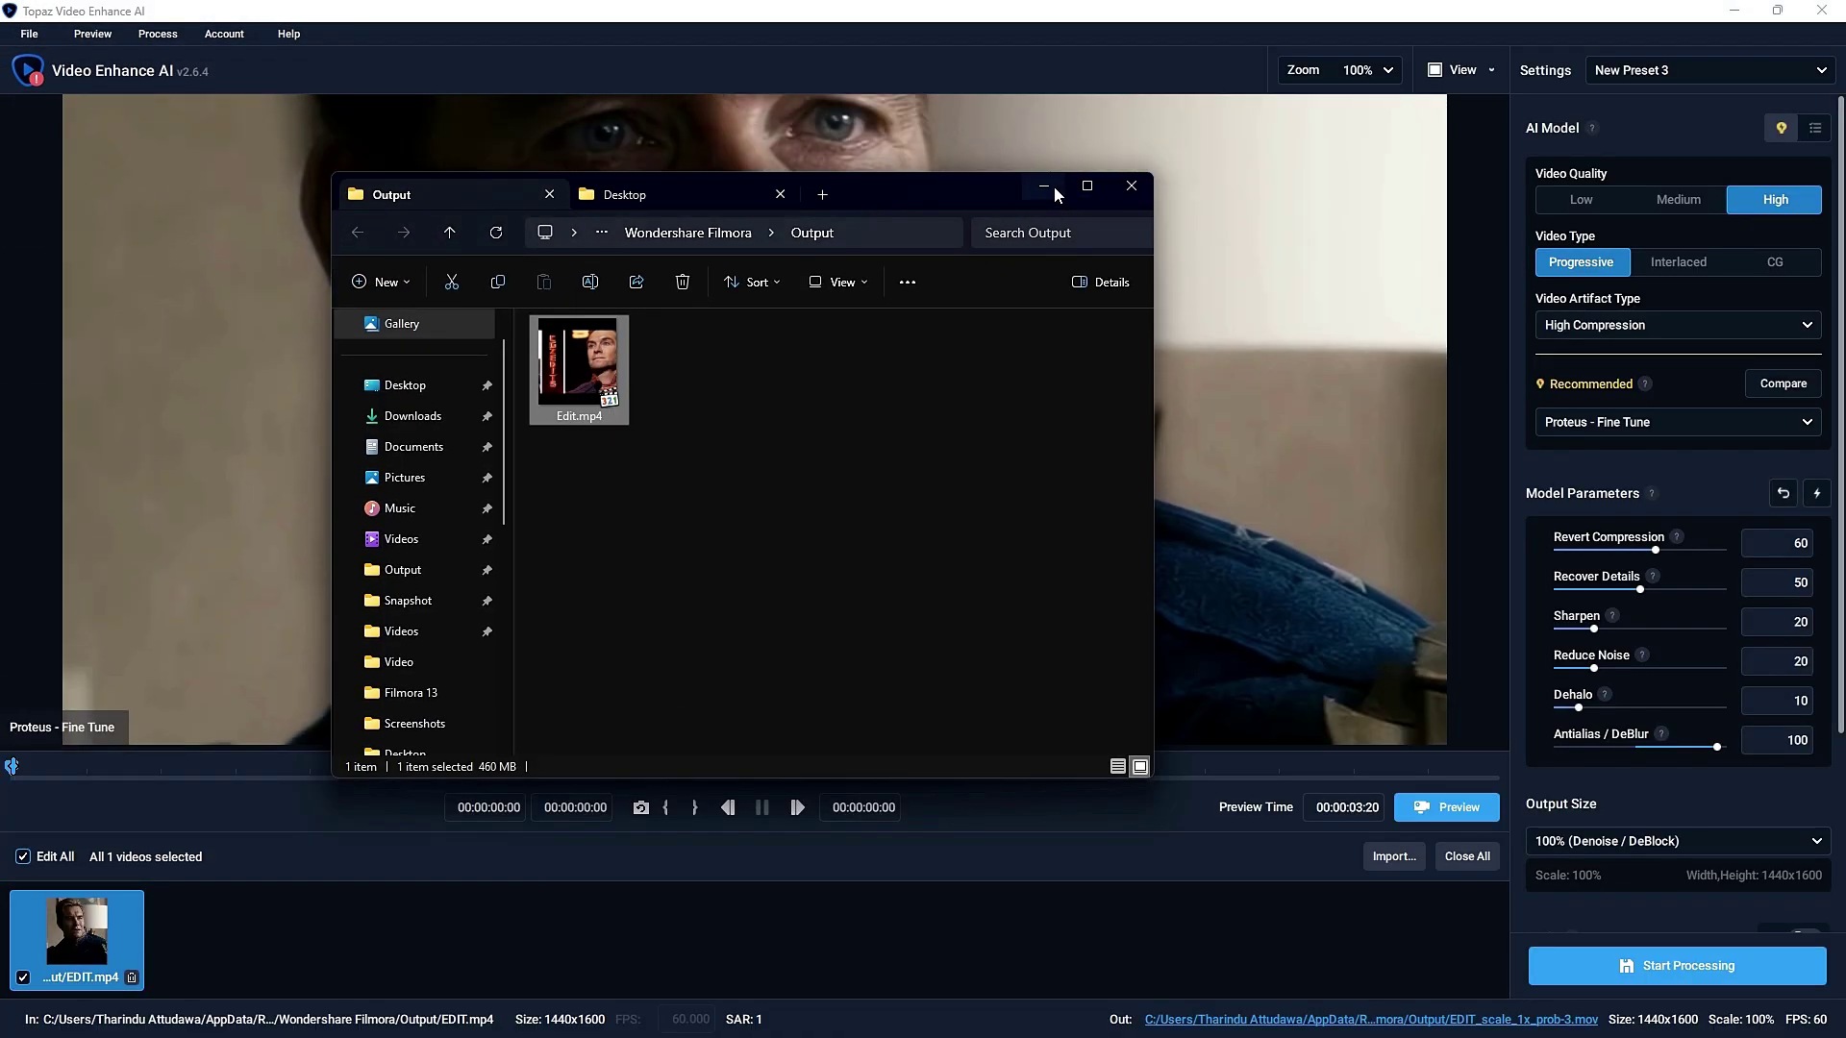
pyautogui.click(1053, 186)
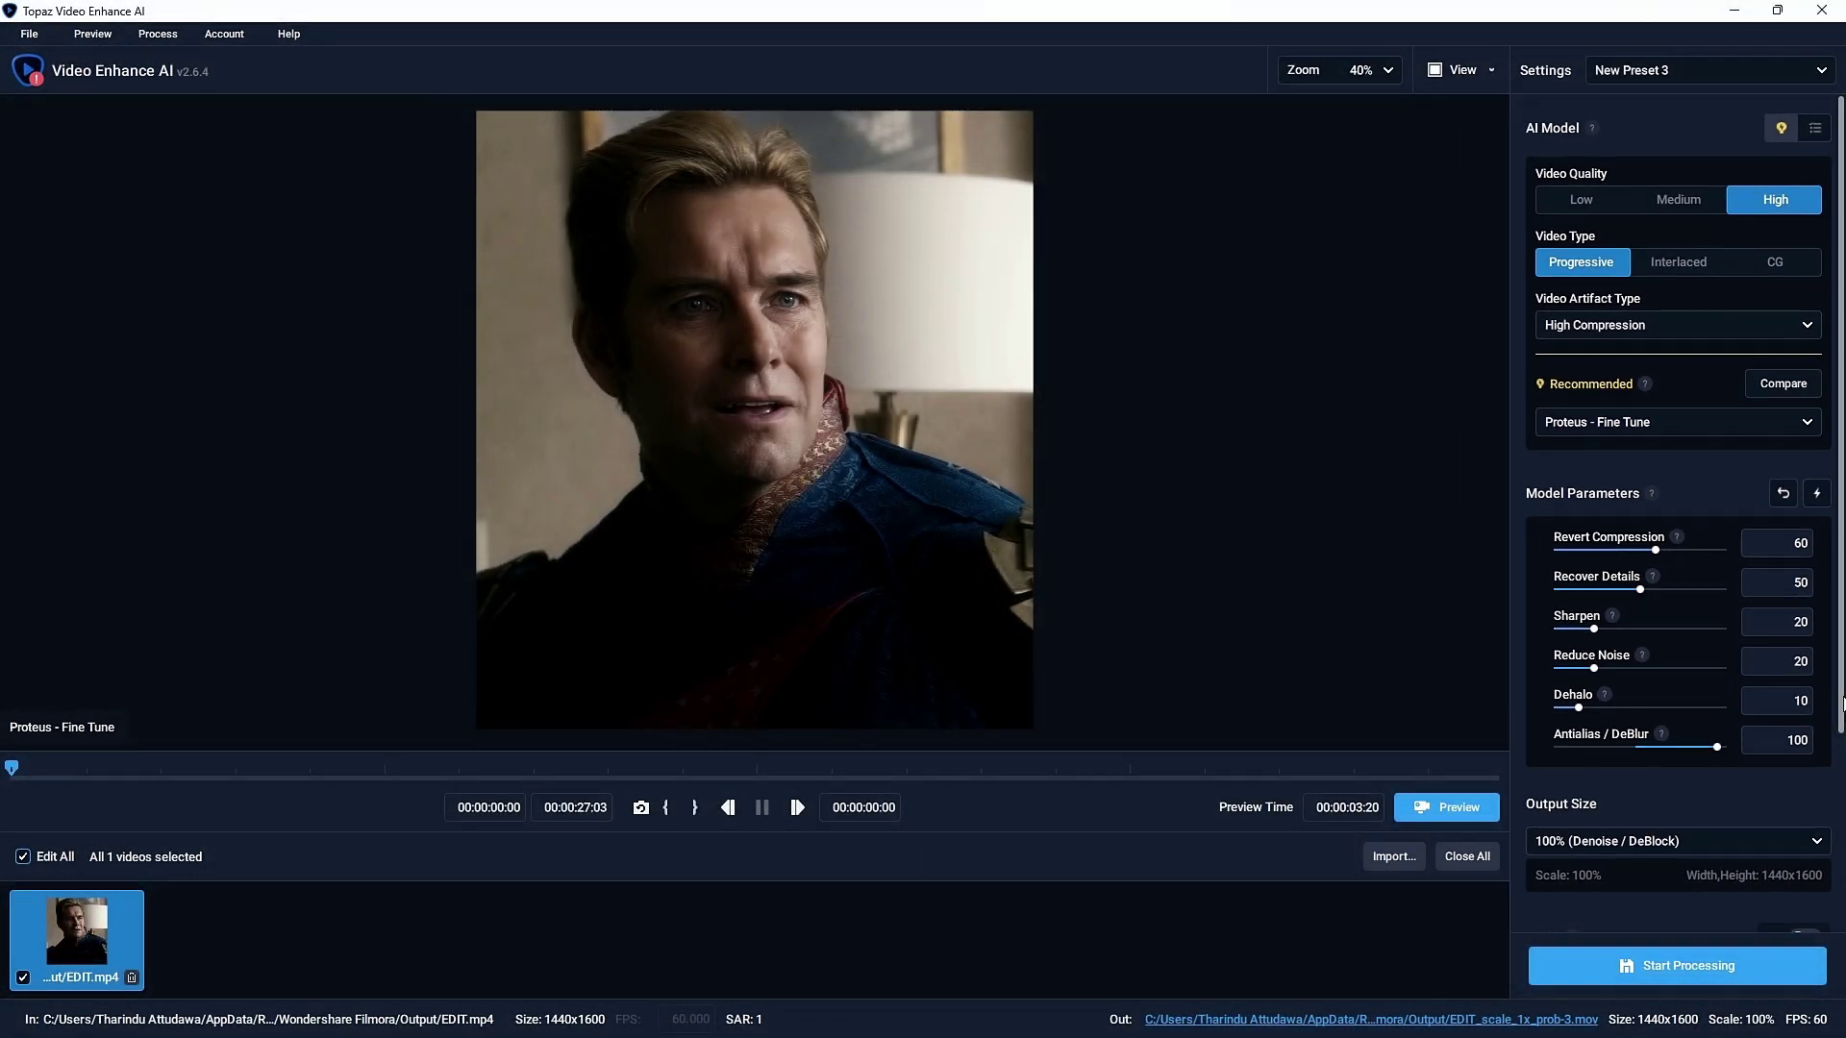
# - Choose MOV - ProRes 422 HQ as the output video format
pyautogui.scroll(-4, 1715, 754)
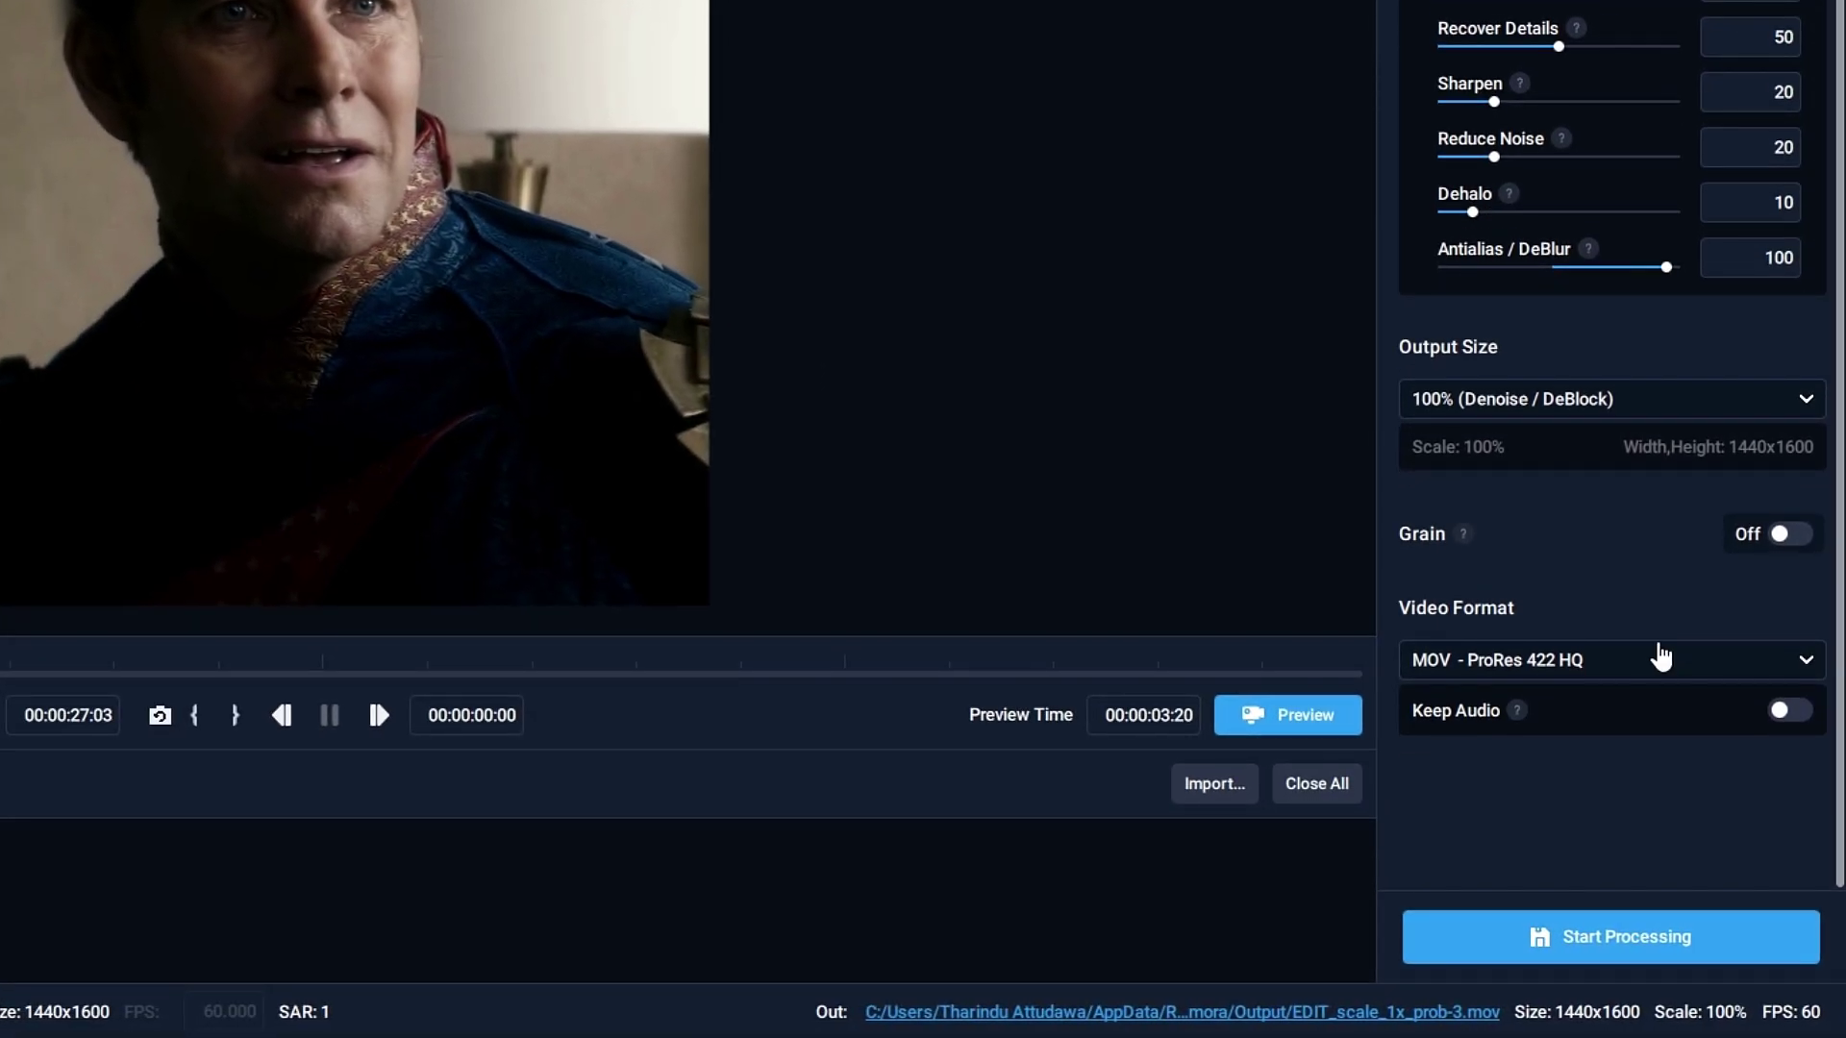
pyautogui.click(1653, 663)
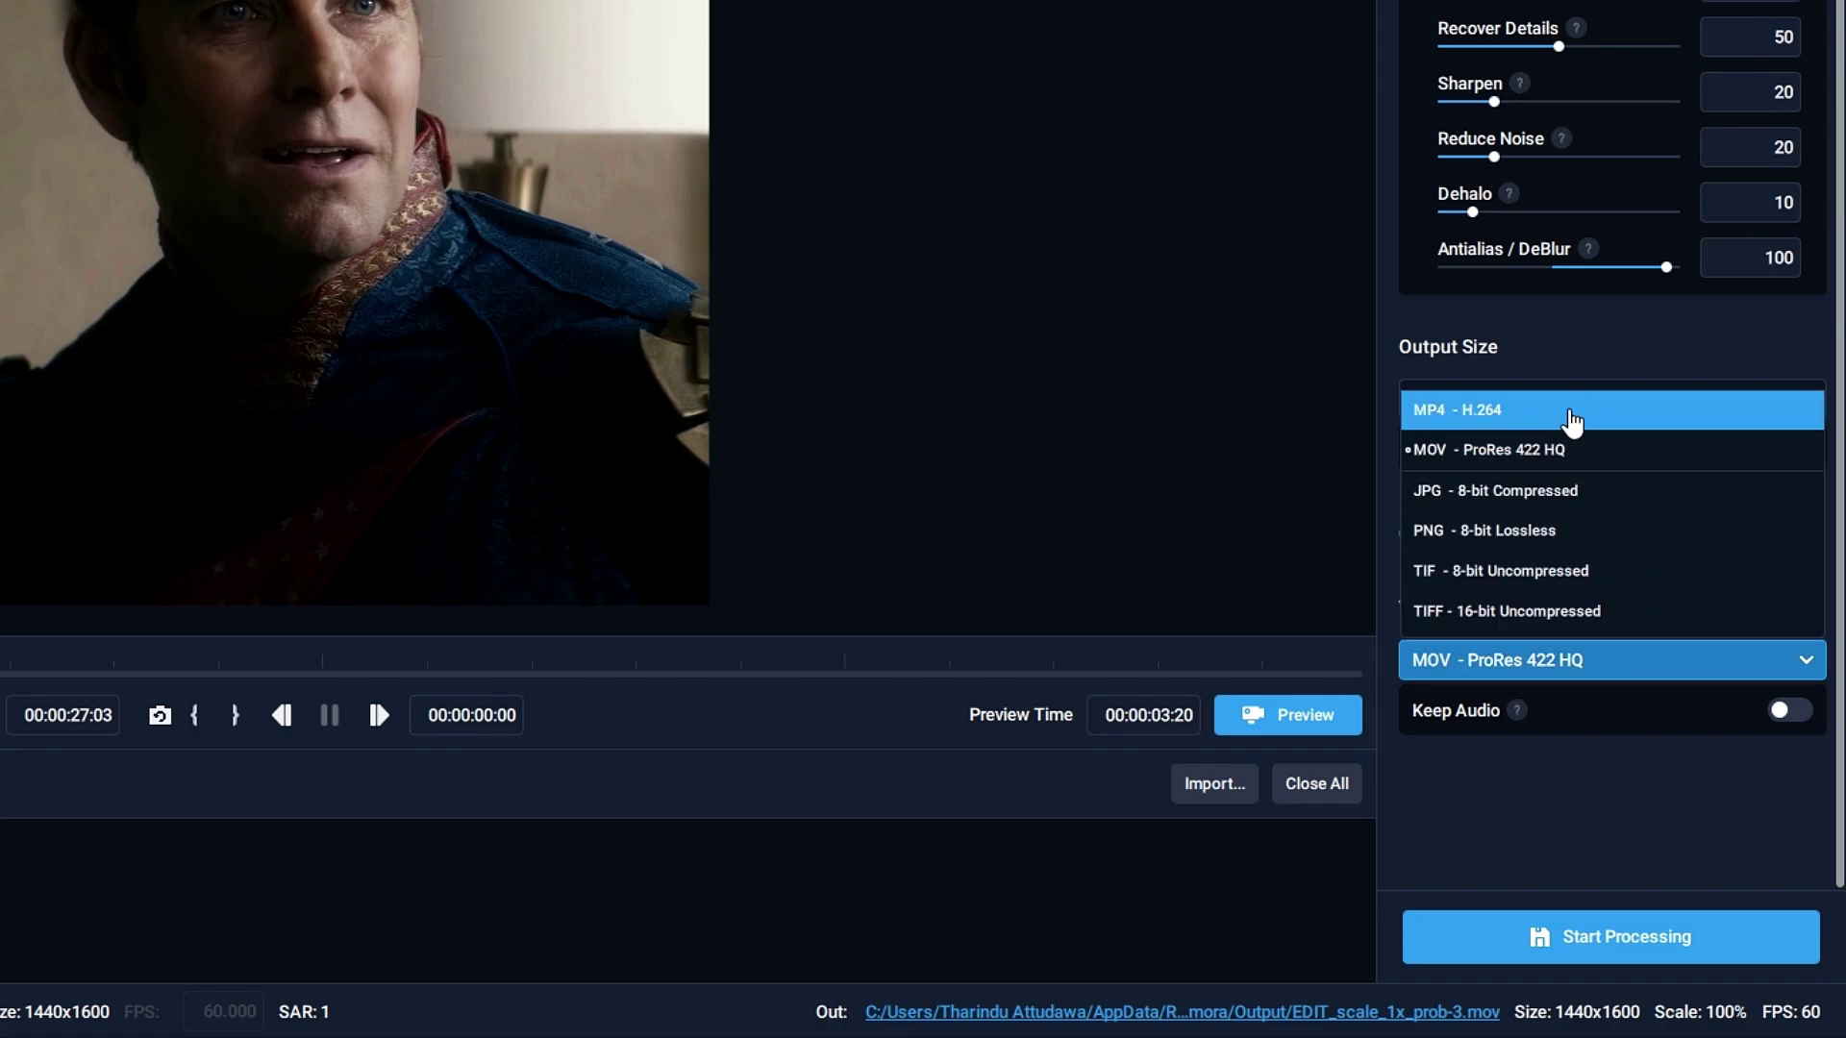
pyautogui.click(1556, 452)
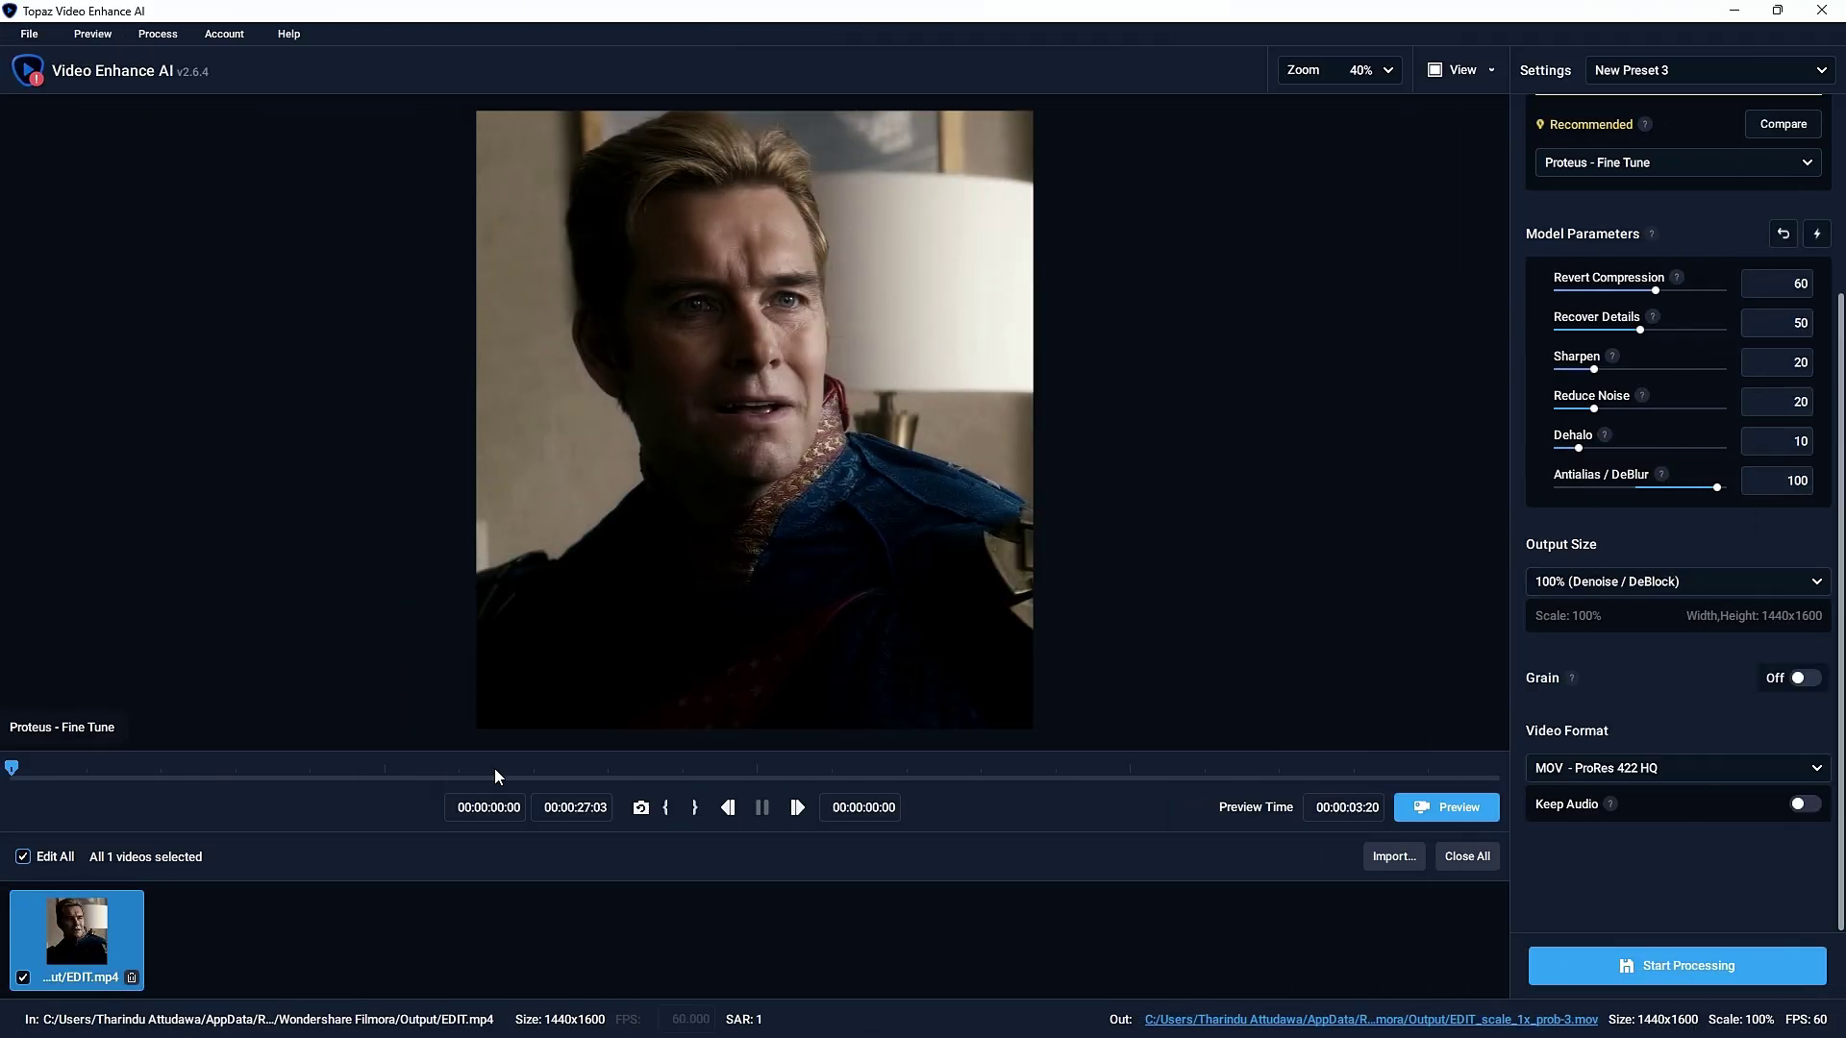
# - Preview the enhancement from 00:00:08:49 and compare the face close up with the original
pyautogui.click(495, 769)
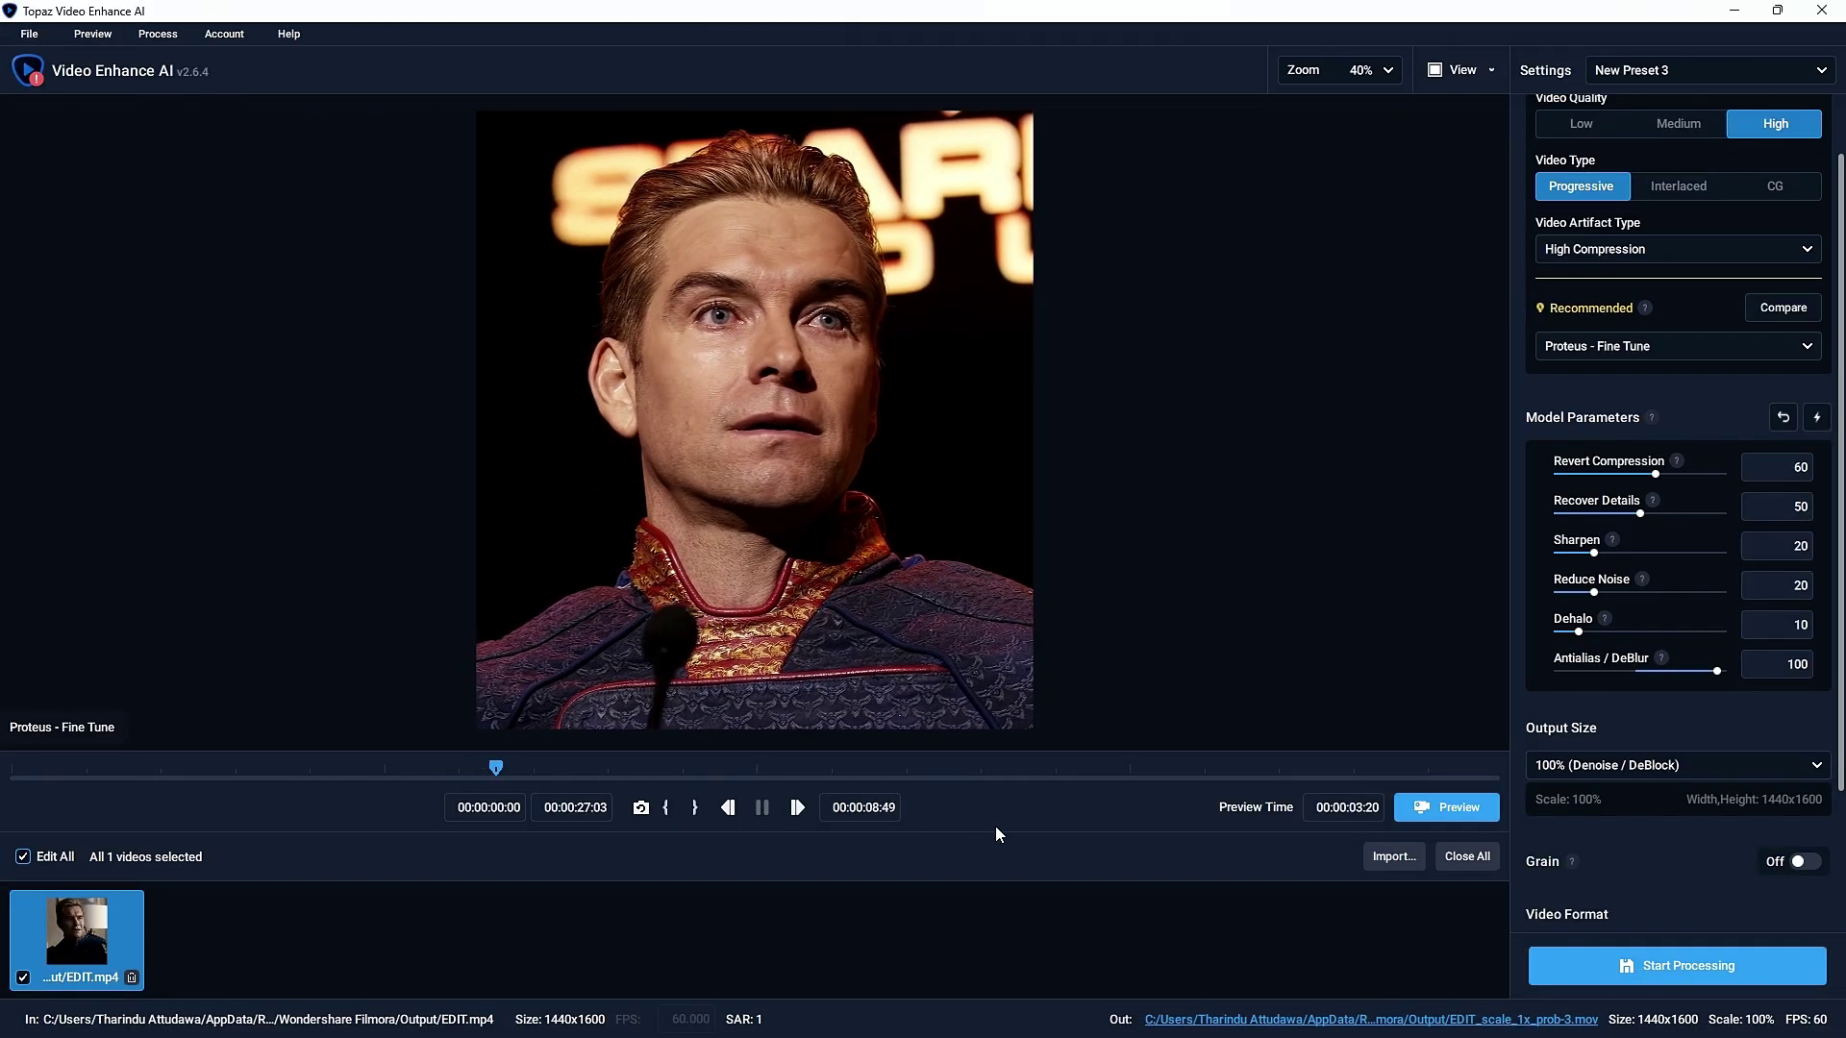
pyautogui.click(1438, 811)
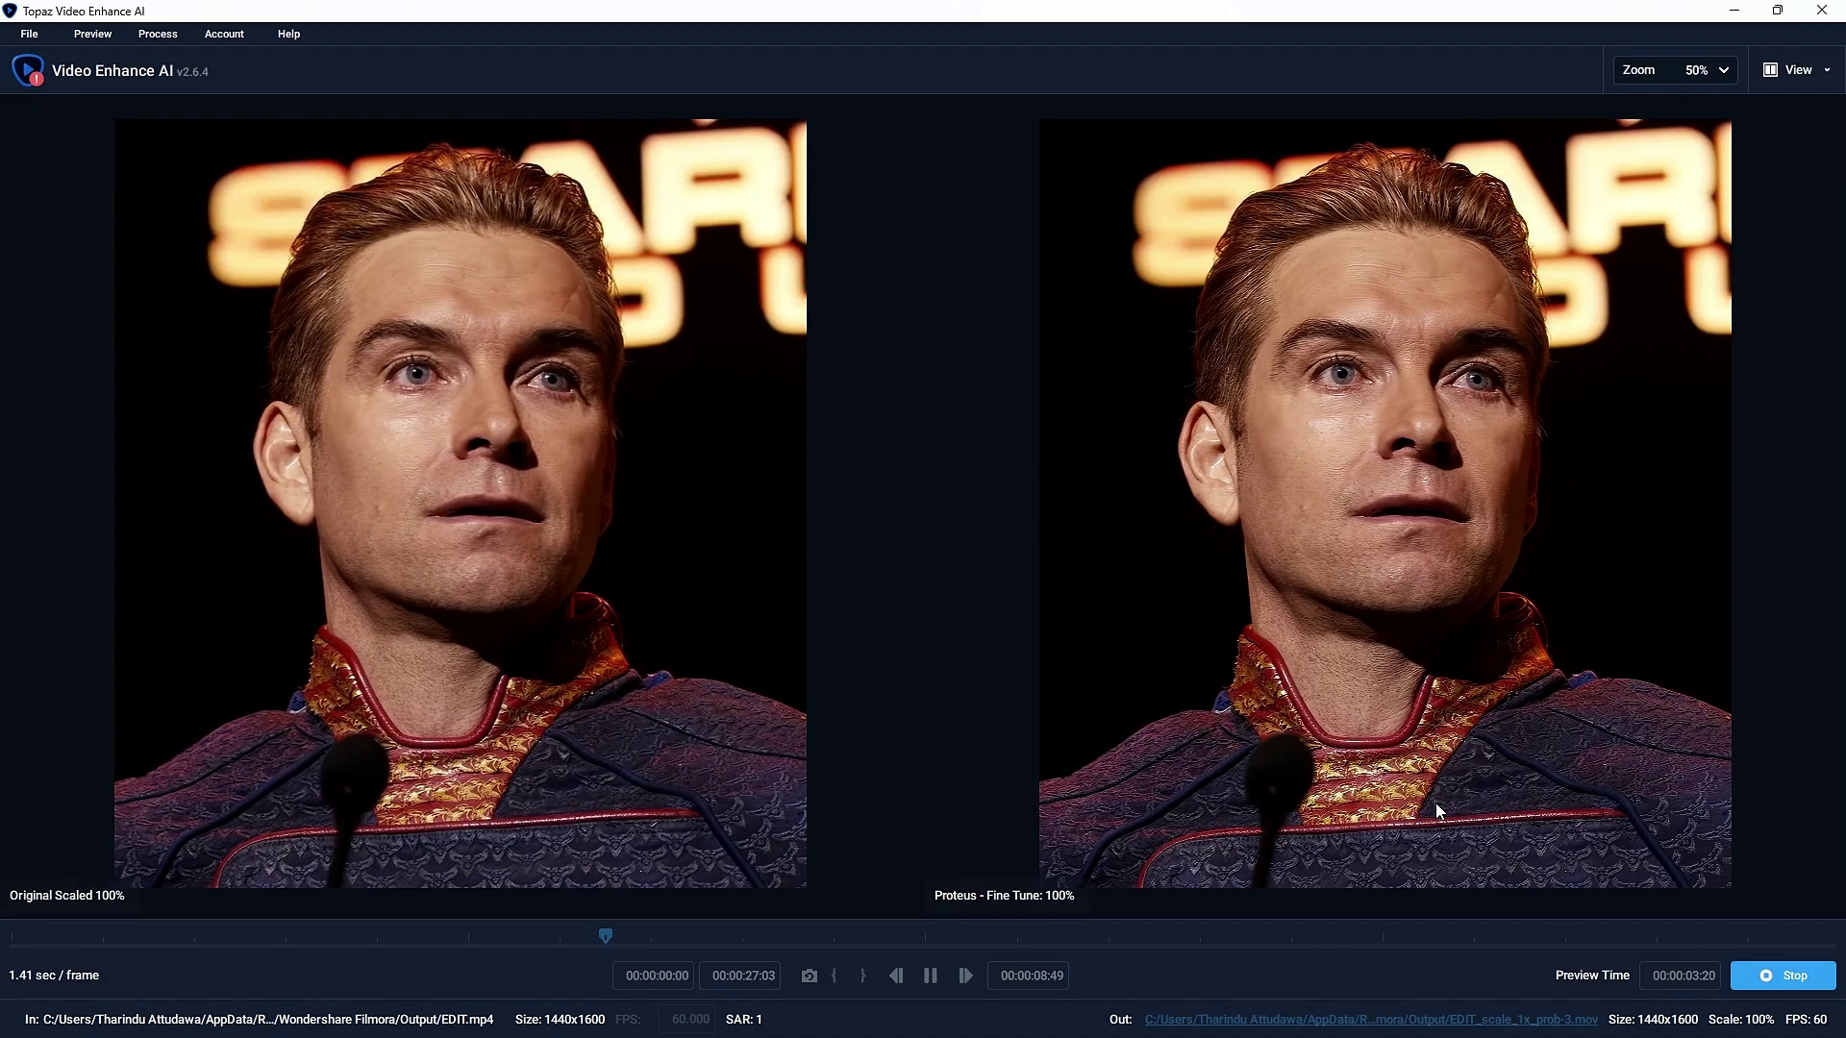
pyautogui.scroll(5, 1363, 514)
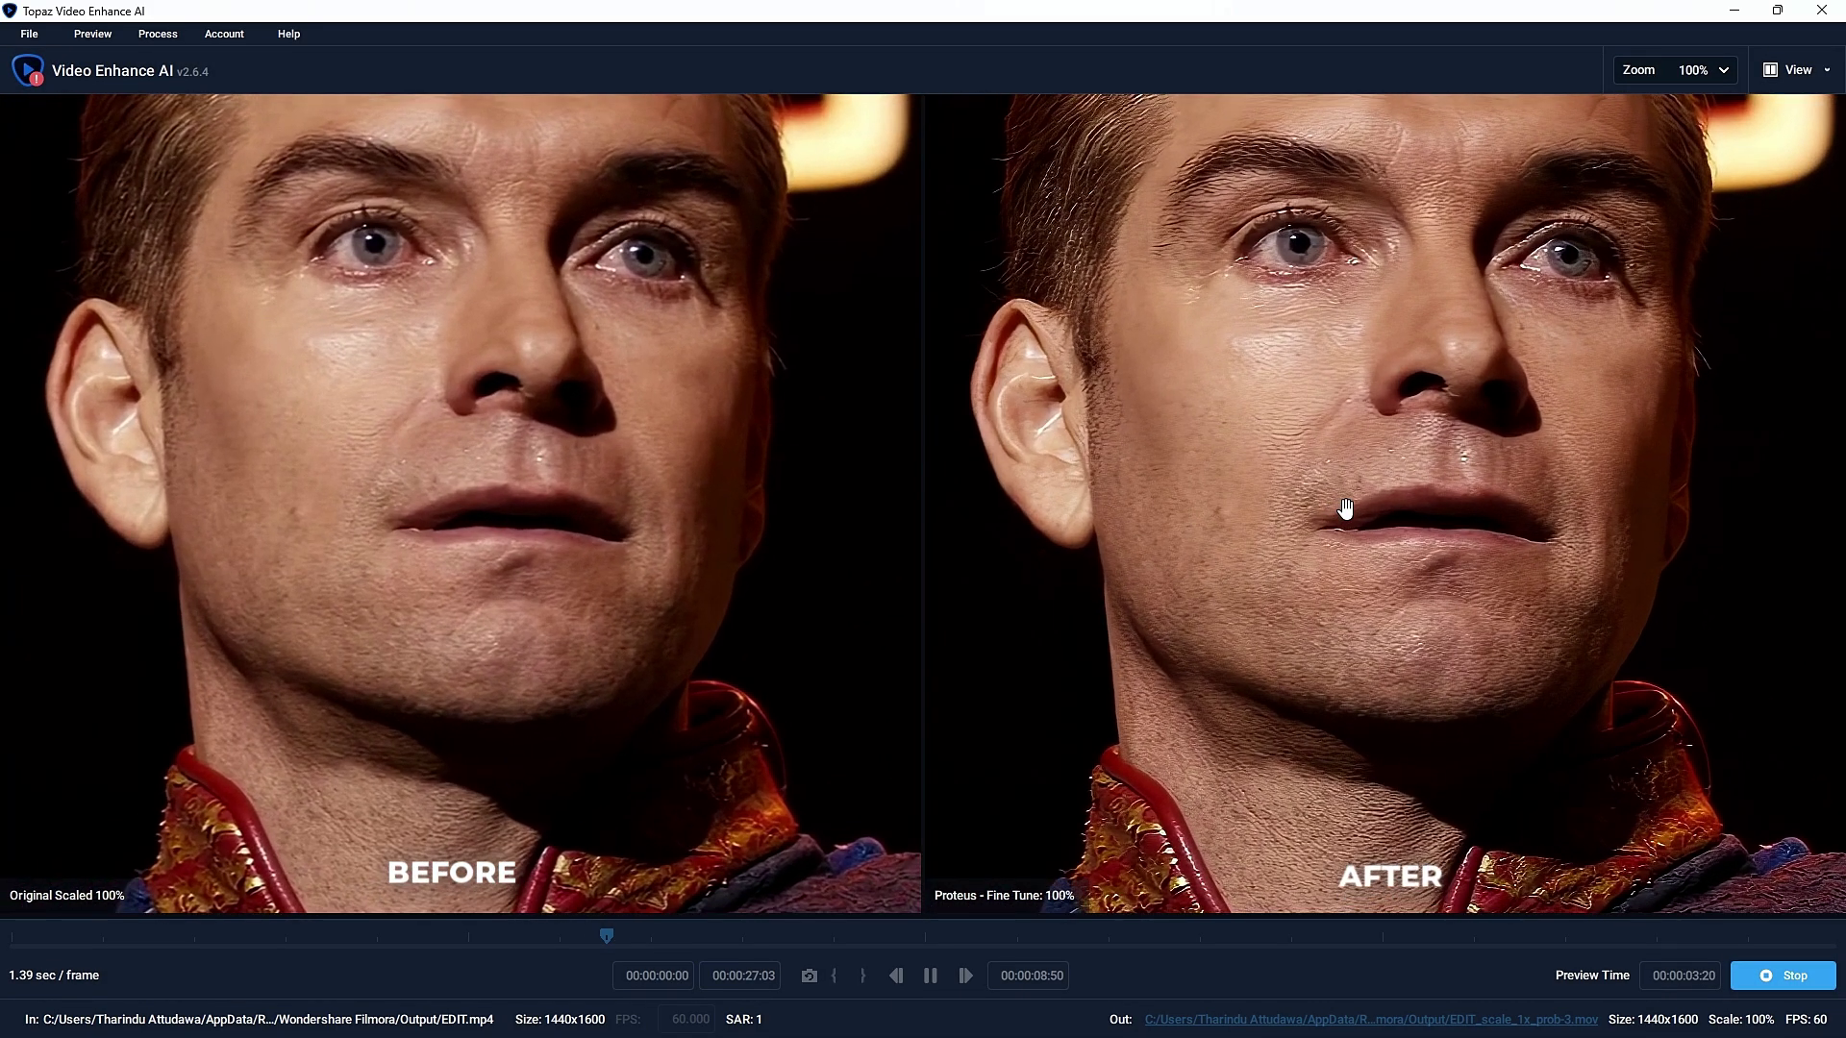
pyautogui.scroll(1, 1341, 500)
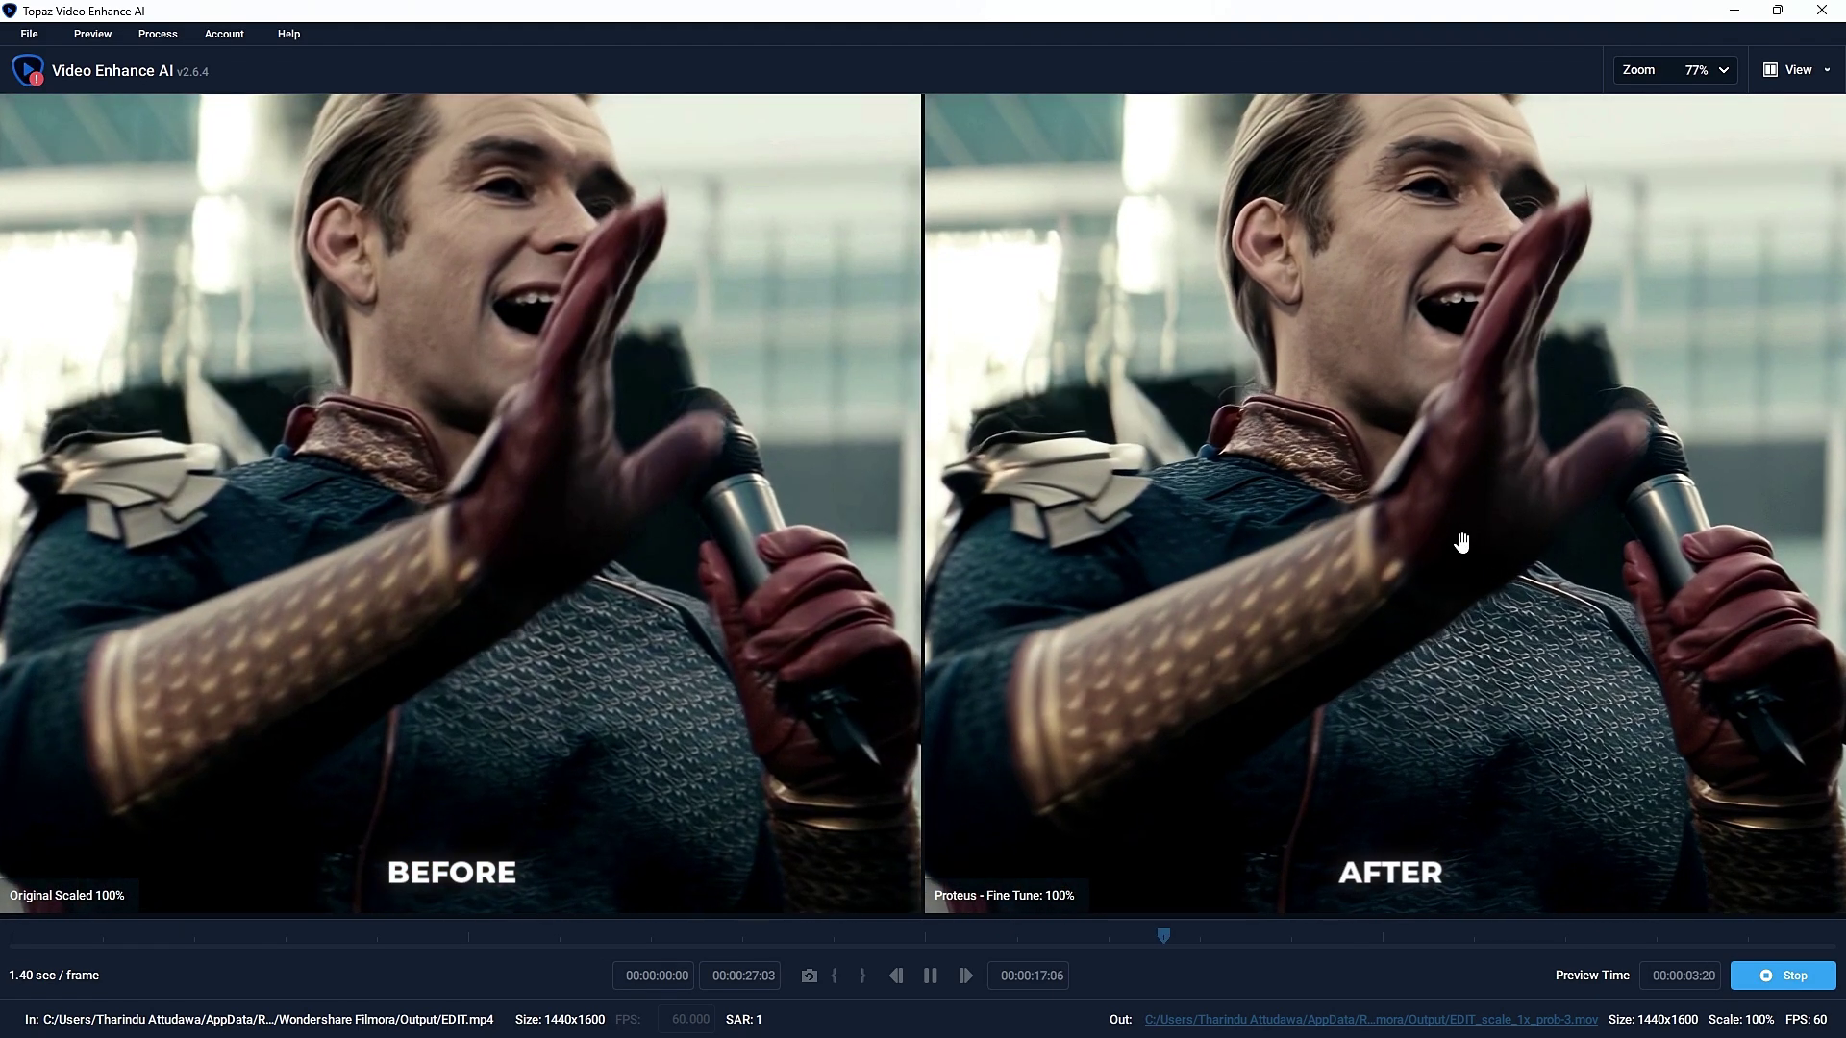
# - Start processing the video with the current enhancement settings
pyautogui.scroll(-1, 1462, 536)
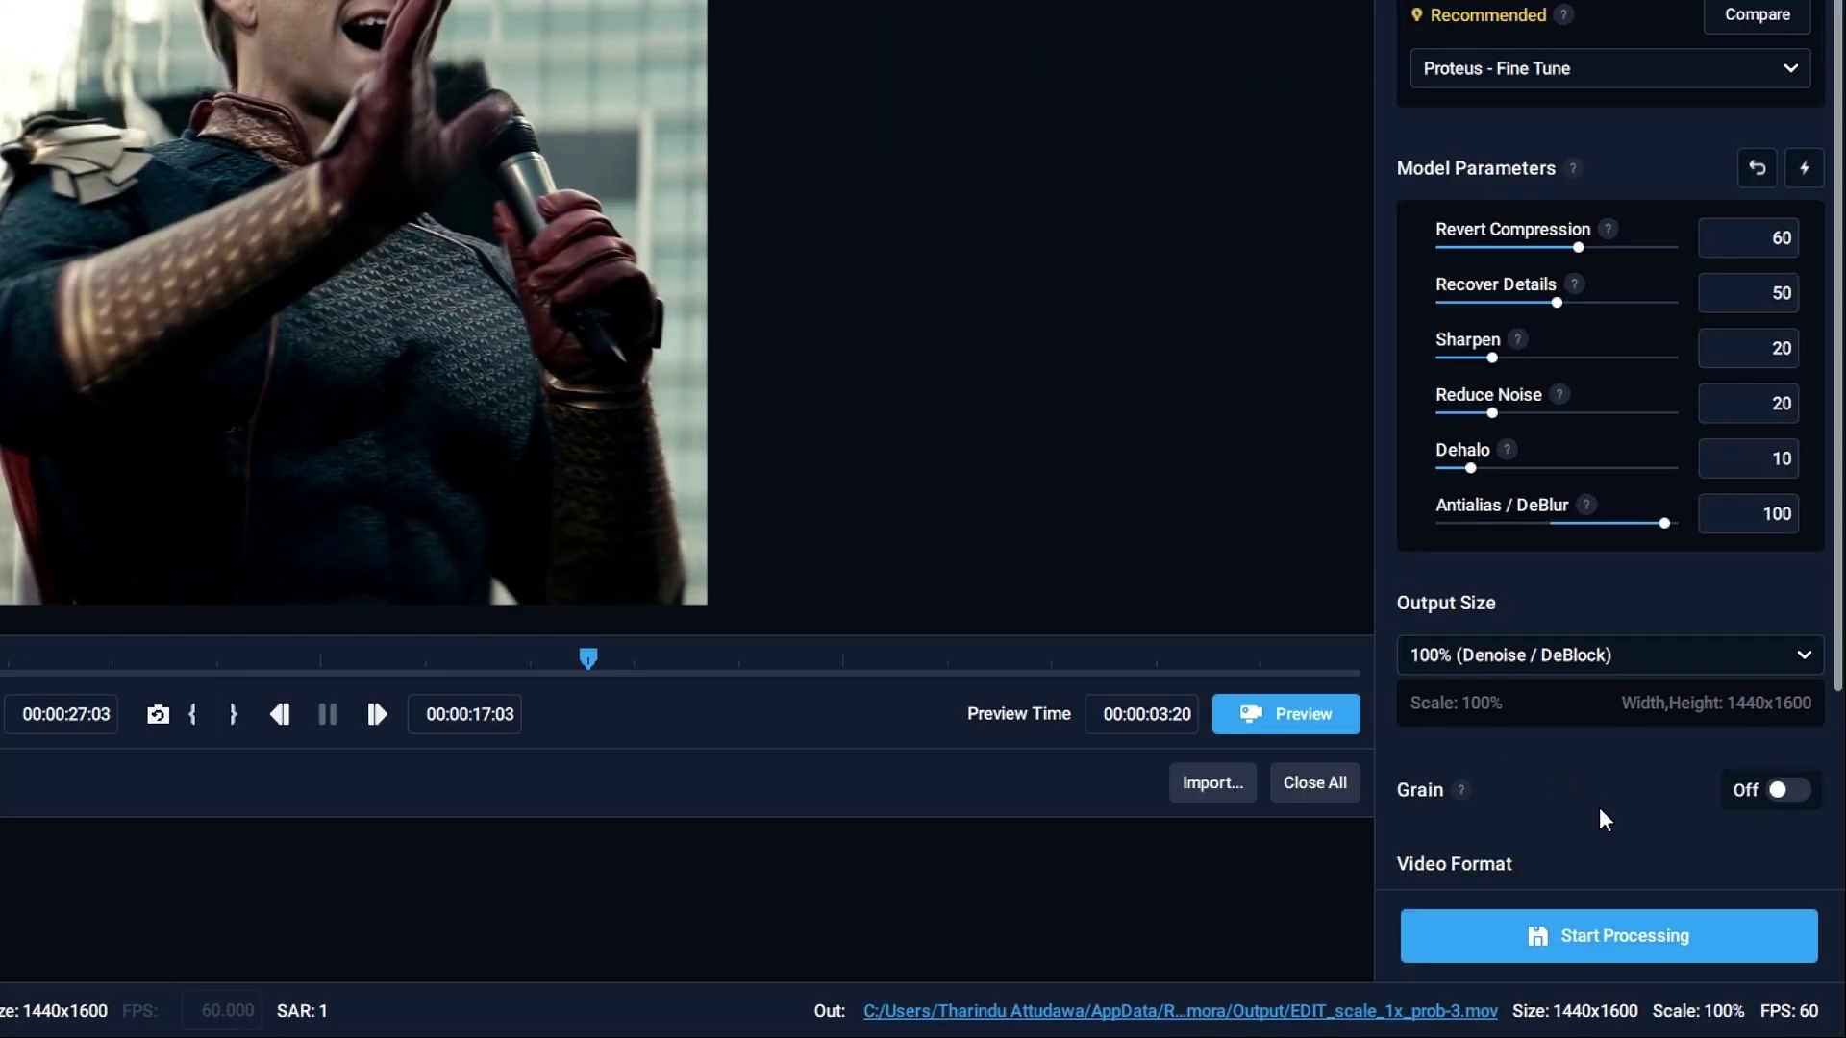
pyautogui.click(1607, 939)
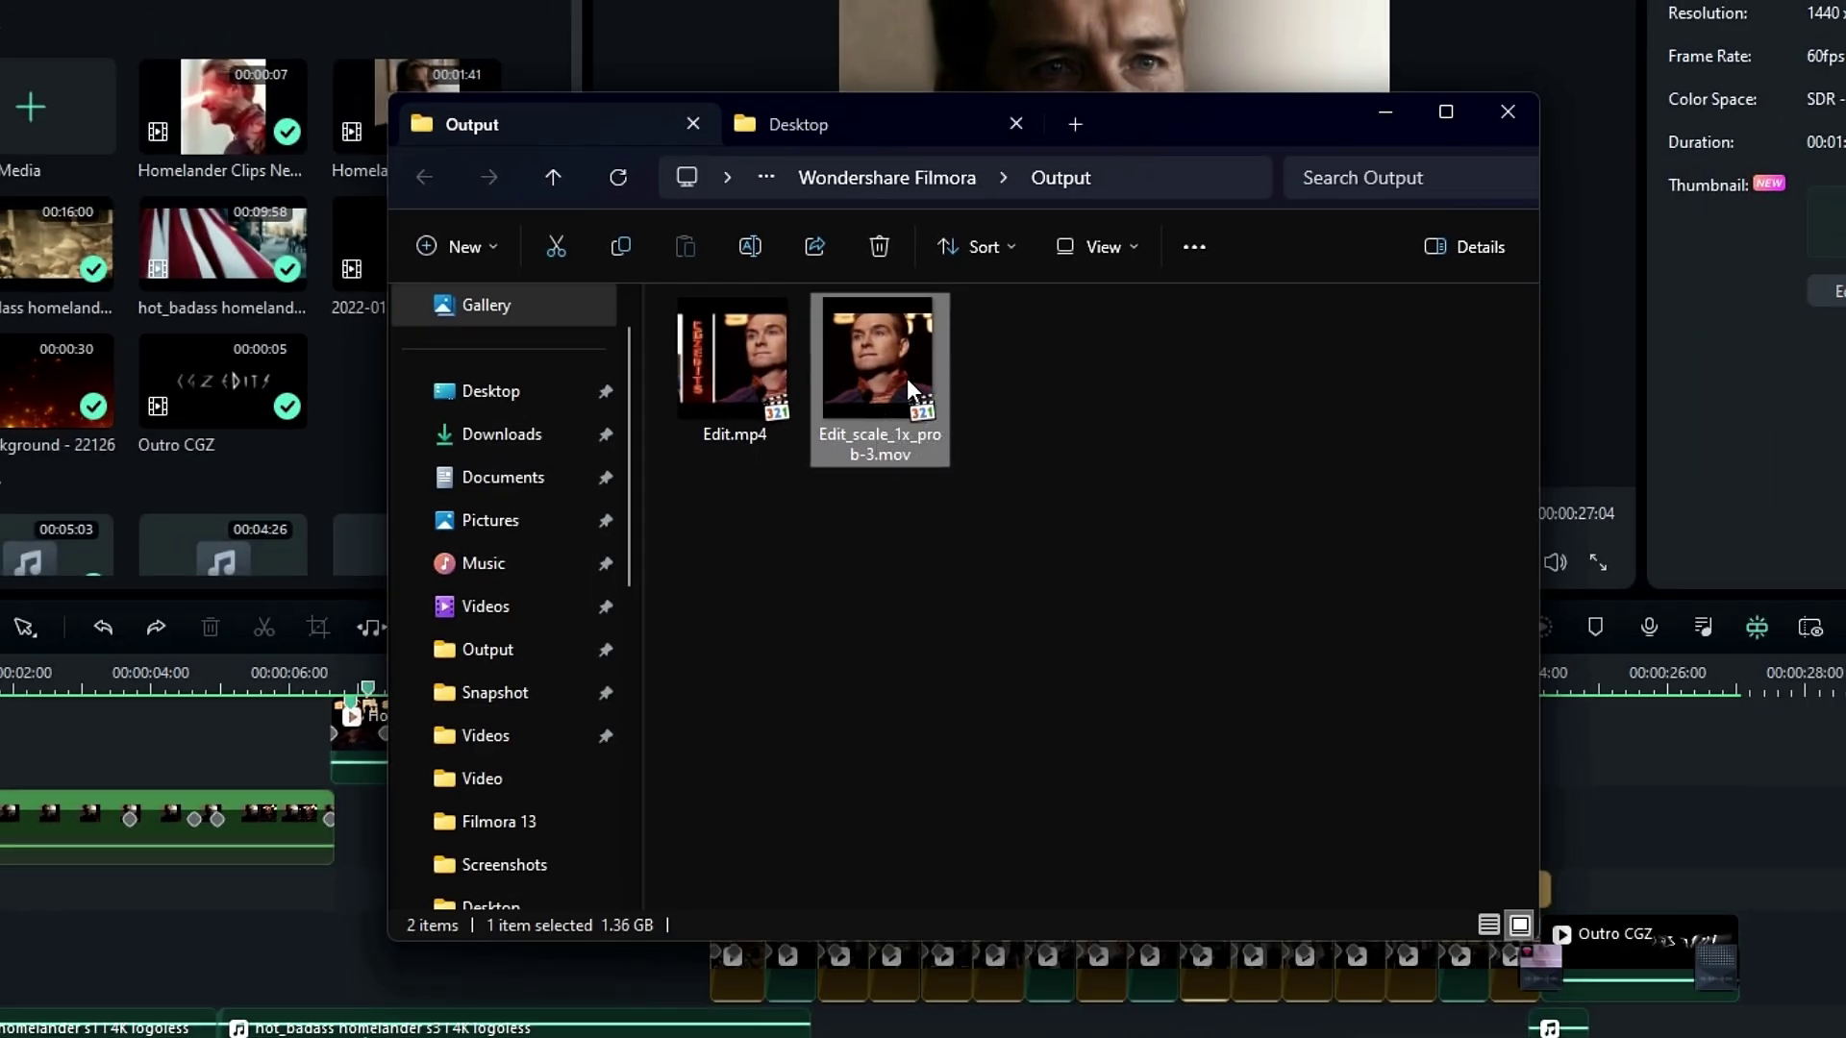
# - Switch to Filmora and import Edit_scale_1x_prob-3.mov from the Output folder into the project media
pyautogui.moveTo(900, 375); pyautogui.dragTo(363, 227)
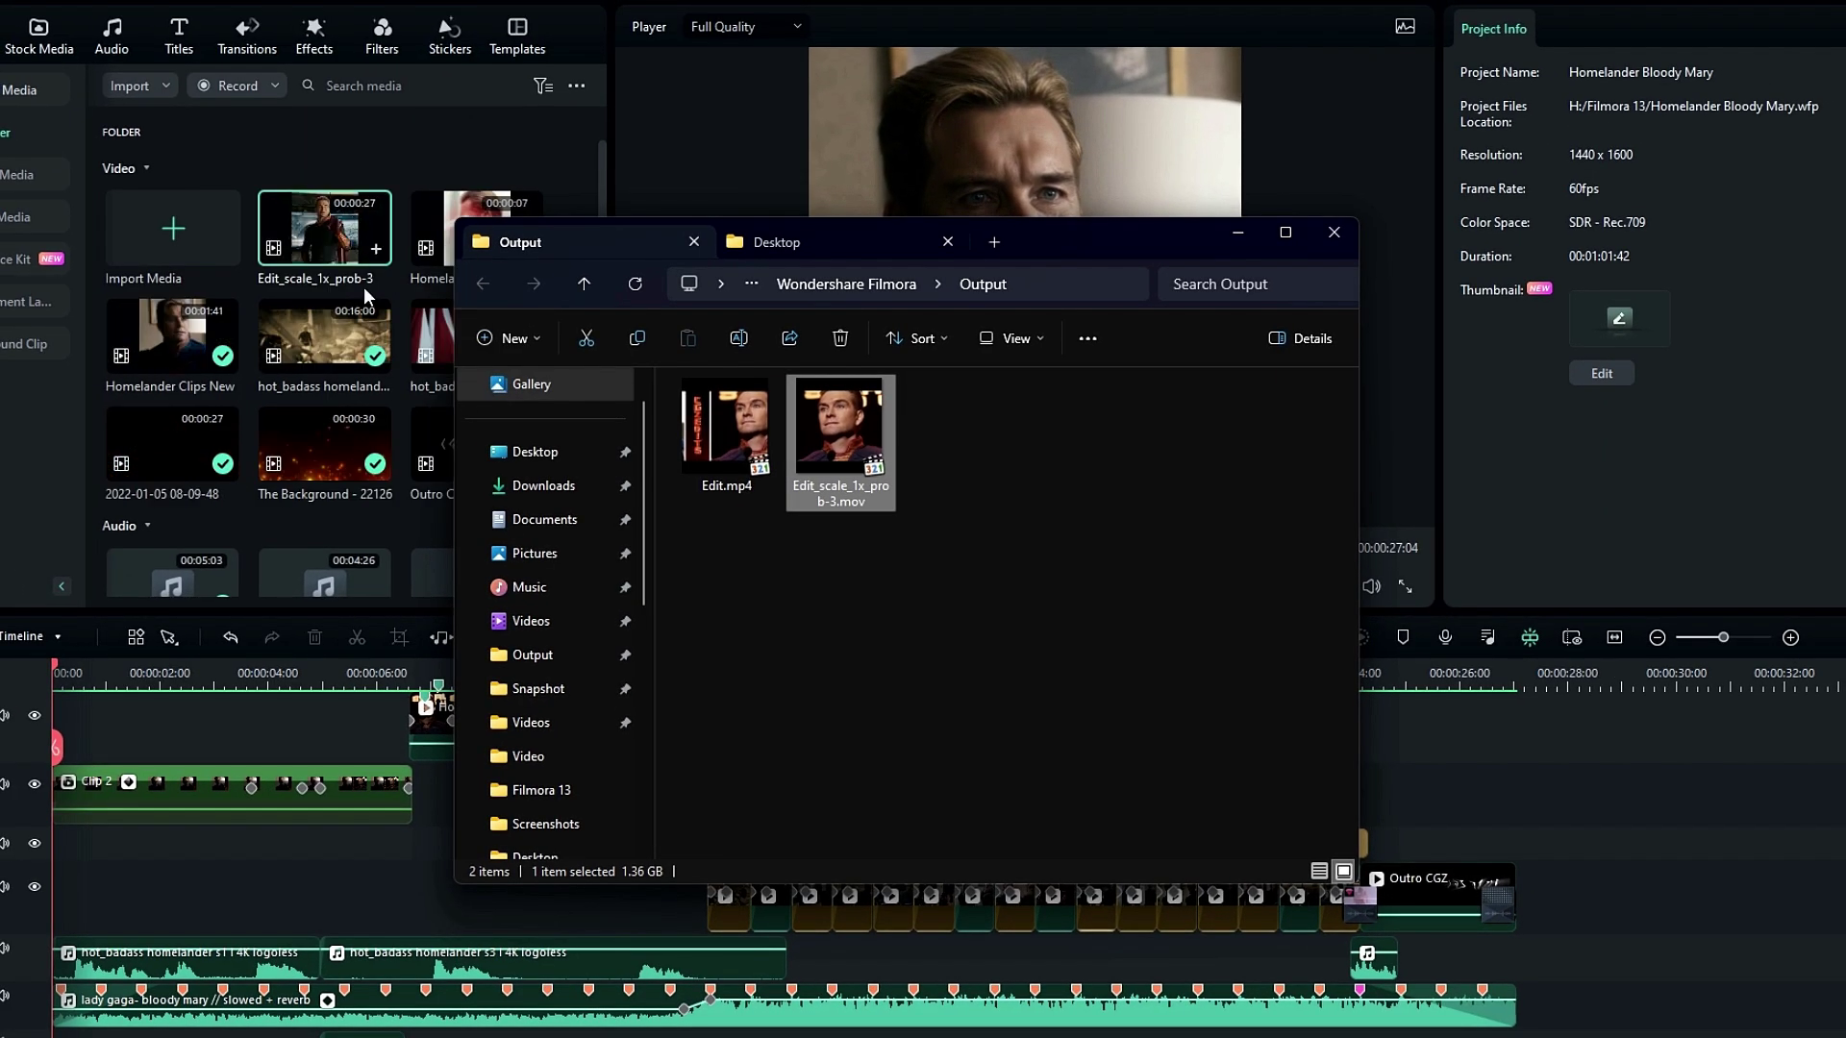
# - Move all the original video and effect clips together past the end of the song, leaving the text clips and audio in place
pyautogui.moveTo(1512, 780); pyautogui.dragTo(100, 992)
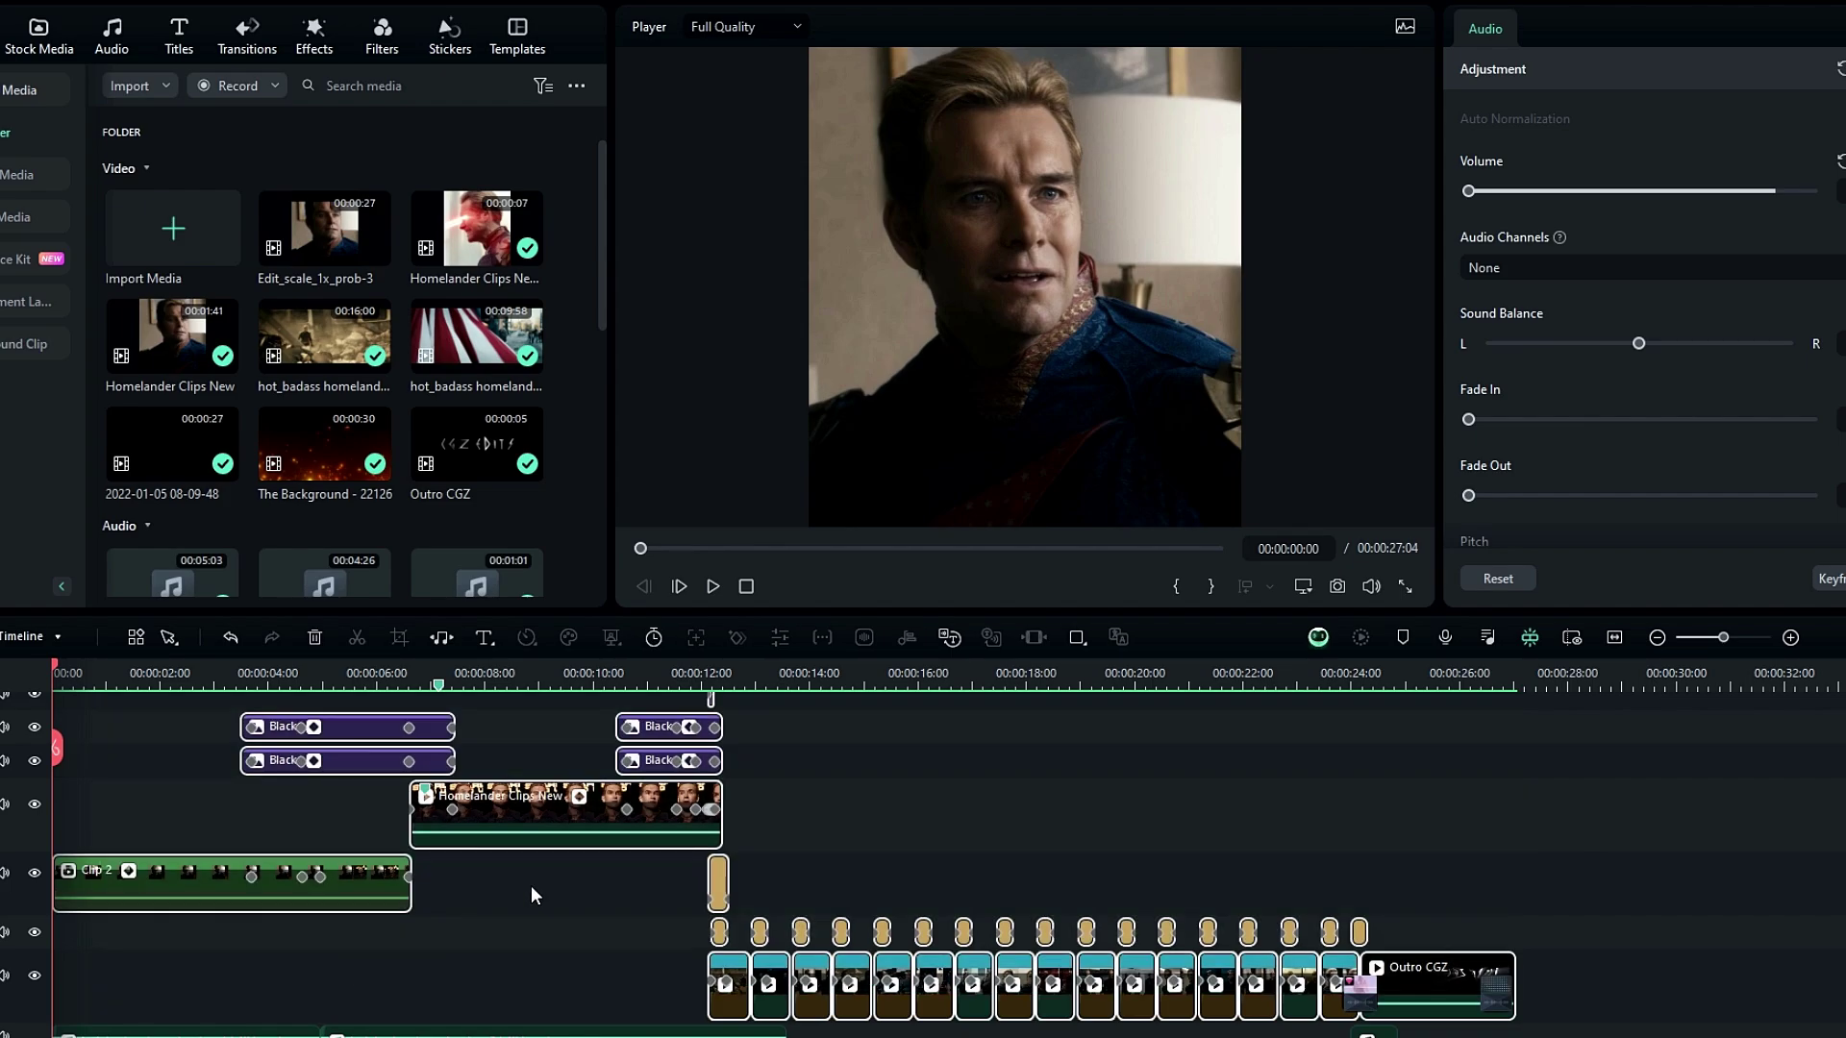
pyautogui.moveTo(952, 936); pyautogui.dragTo(1030, 749)
pyautogui.moveTo(158, 840); pyautogui.dragTo(1770, 818)
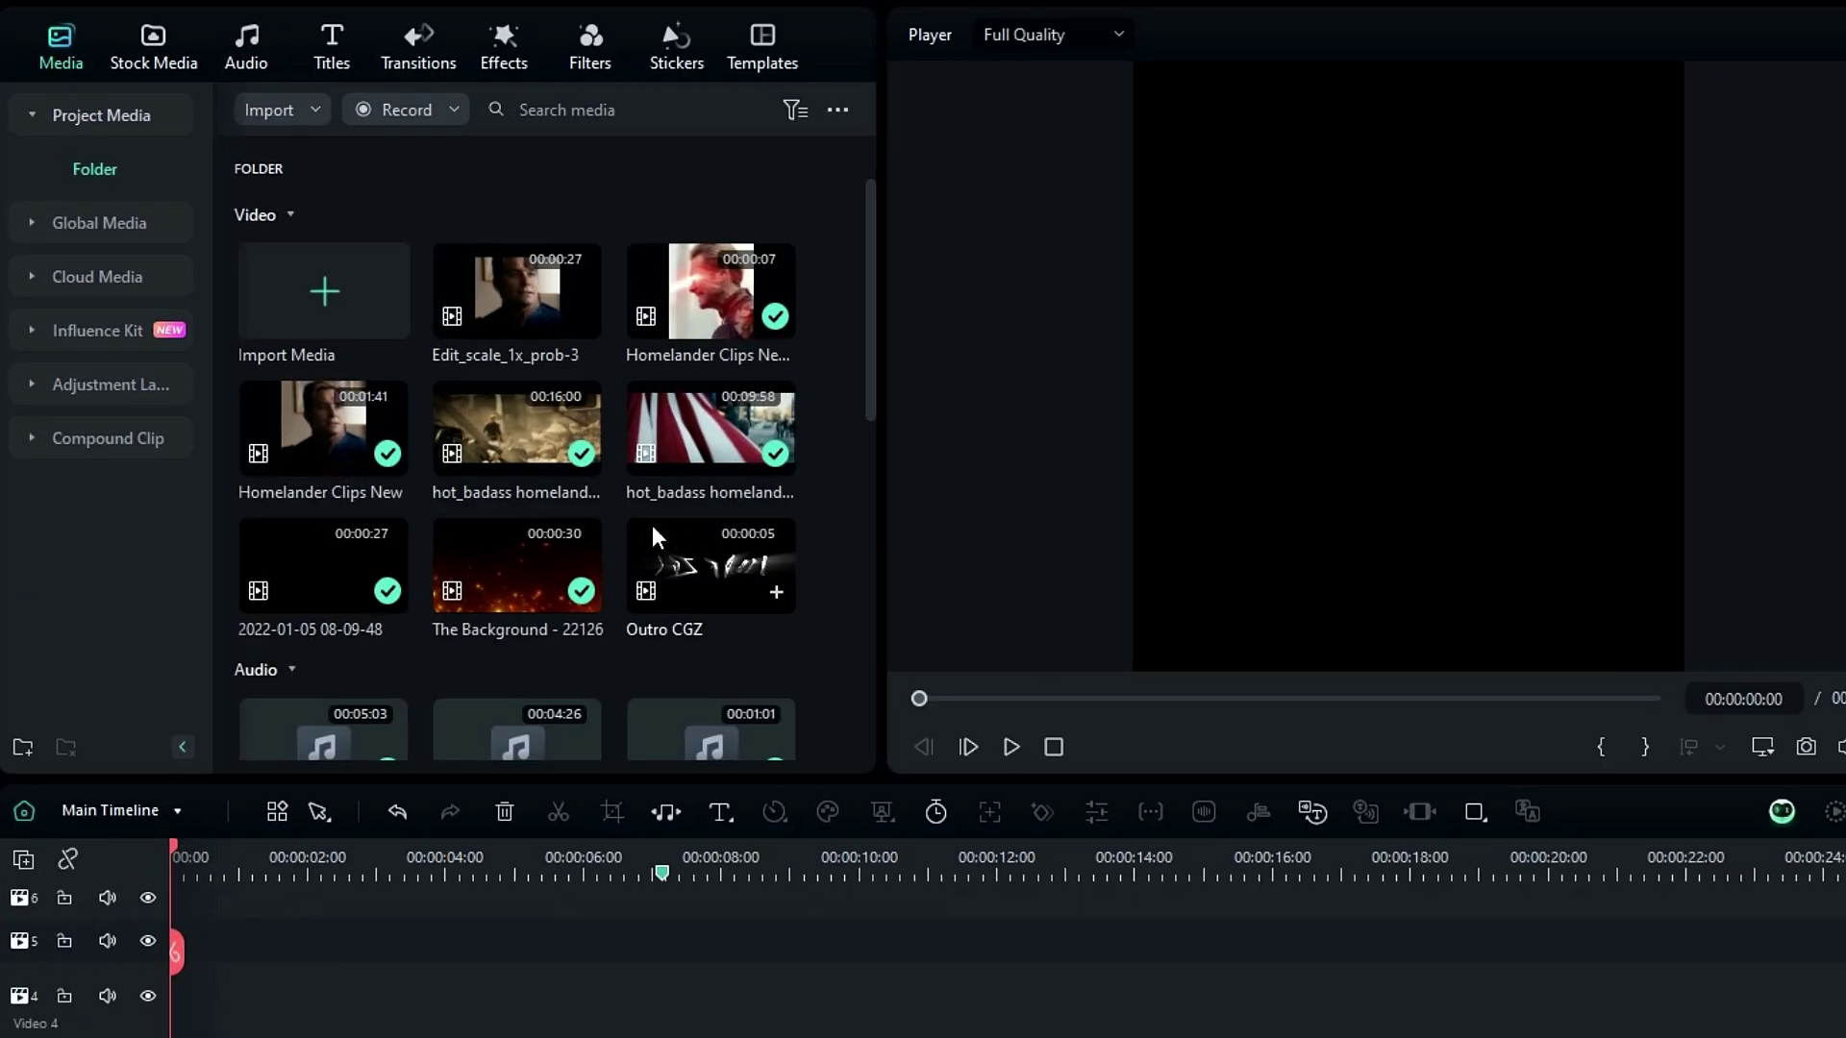
# - Place the Edit_scale_1x_prob-3 clip at the start of the Video 1 track
pyautogui.moveTo(577, 295); pyautogui.dragTo(48, 1037)
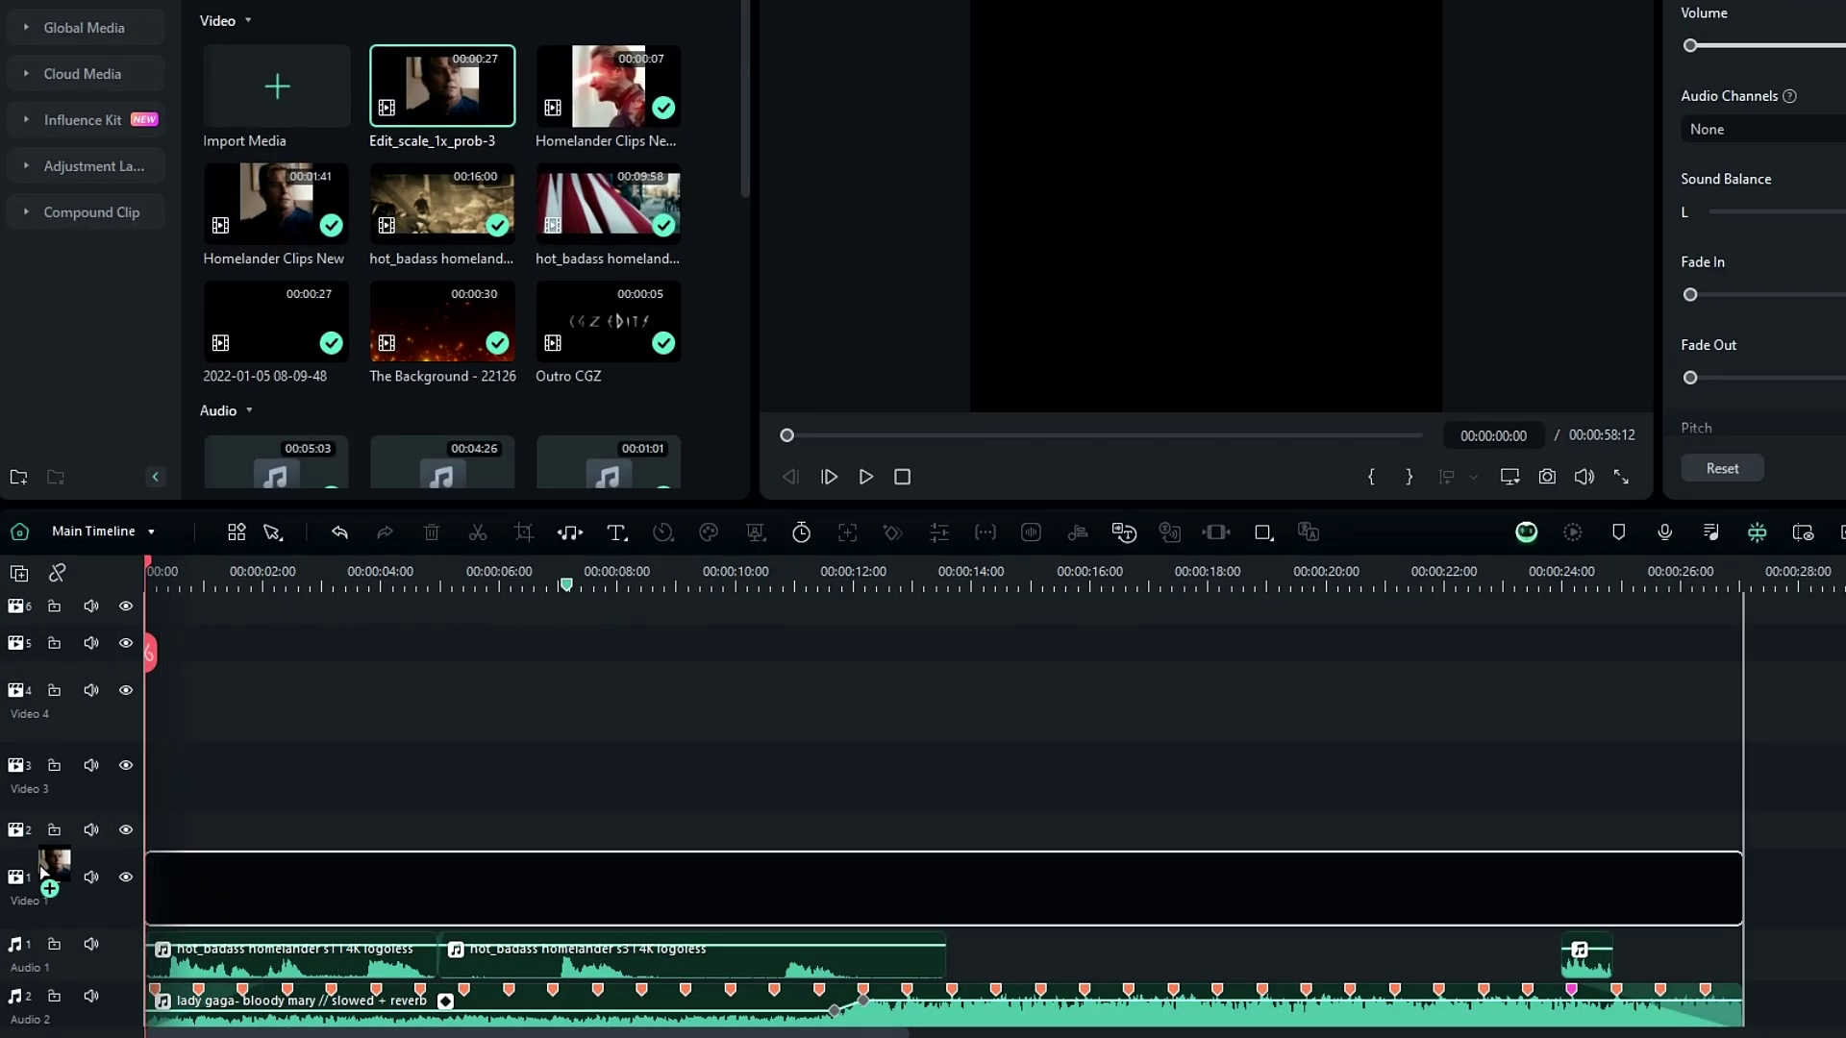
pyautogui.moveTo(25, 890); pyautogui.dragTo(46, 881)
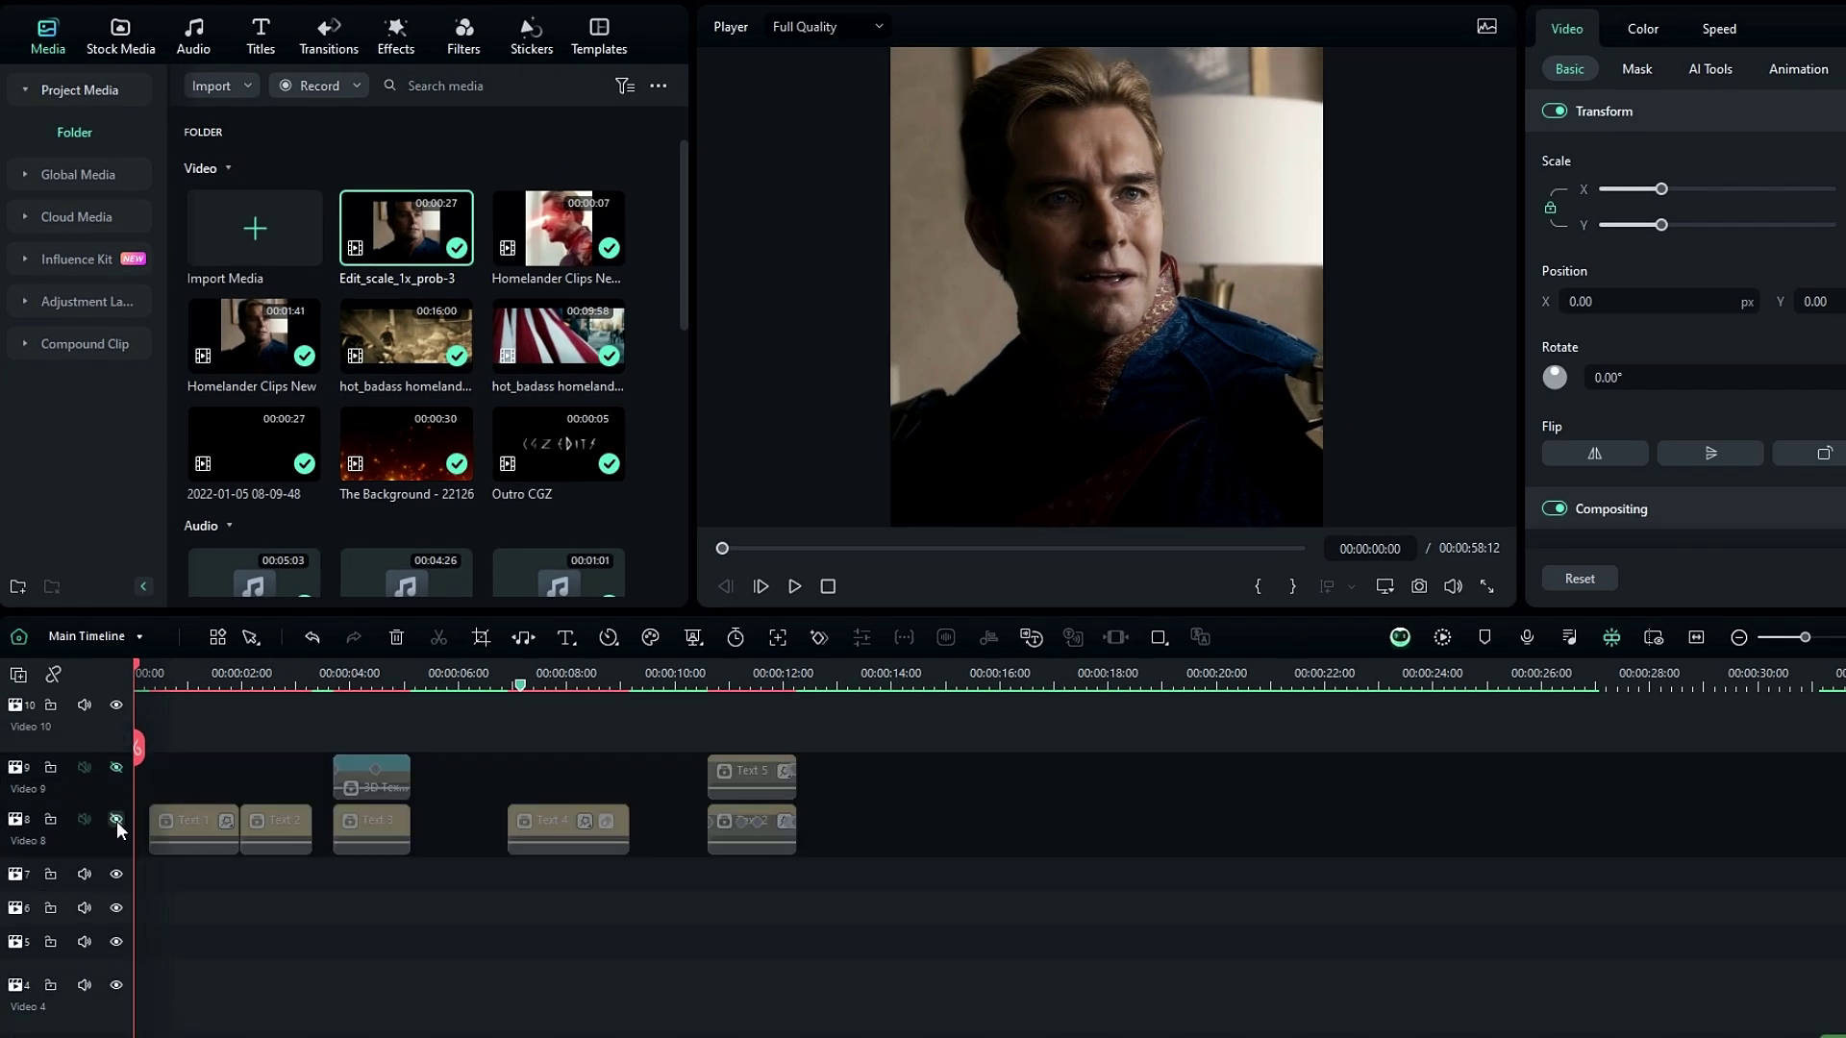
# - Unhide the Video 8 and Video 9 tracks and move their text clips down to the Video 3 and Video 4 tracks
pyautogui.click(116, 820)
pyautogui.click(116, 770)
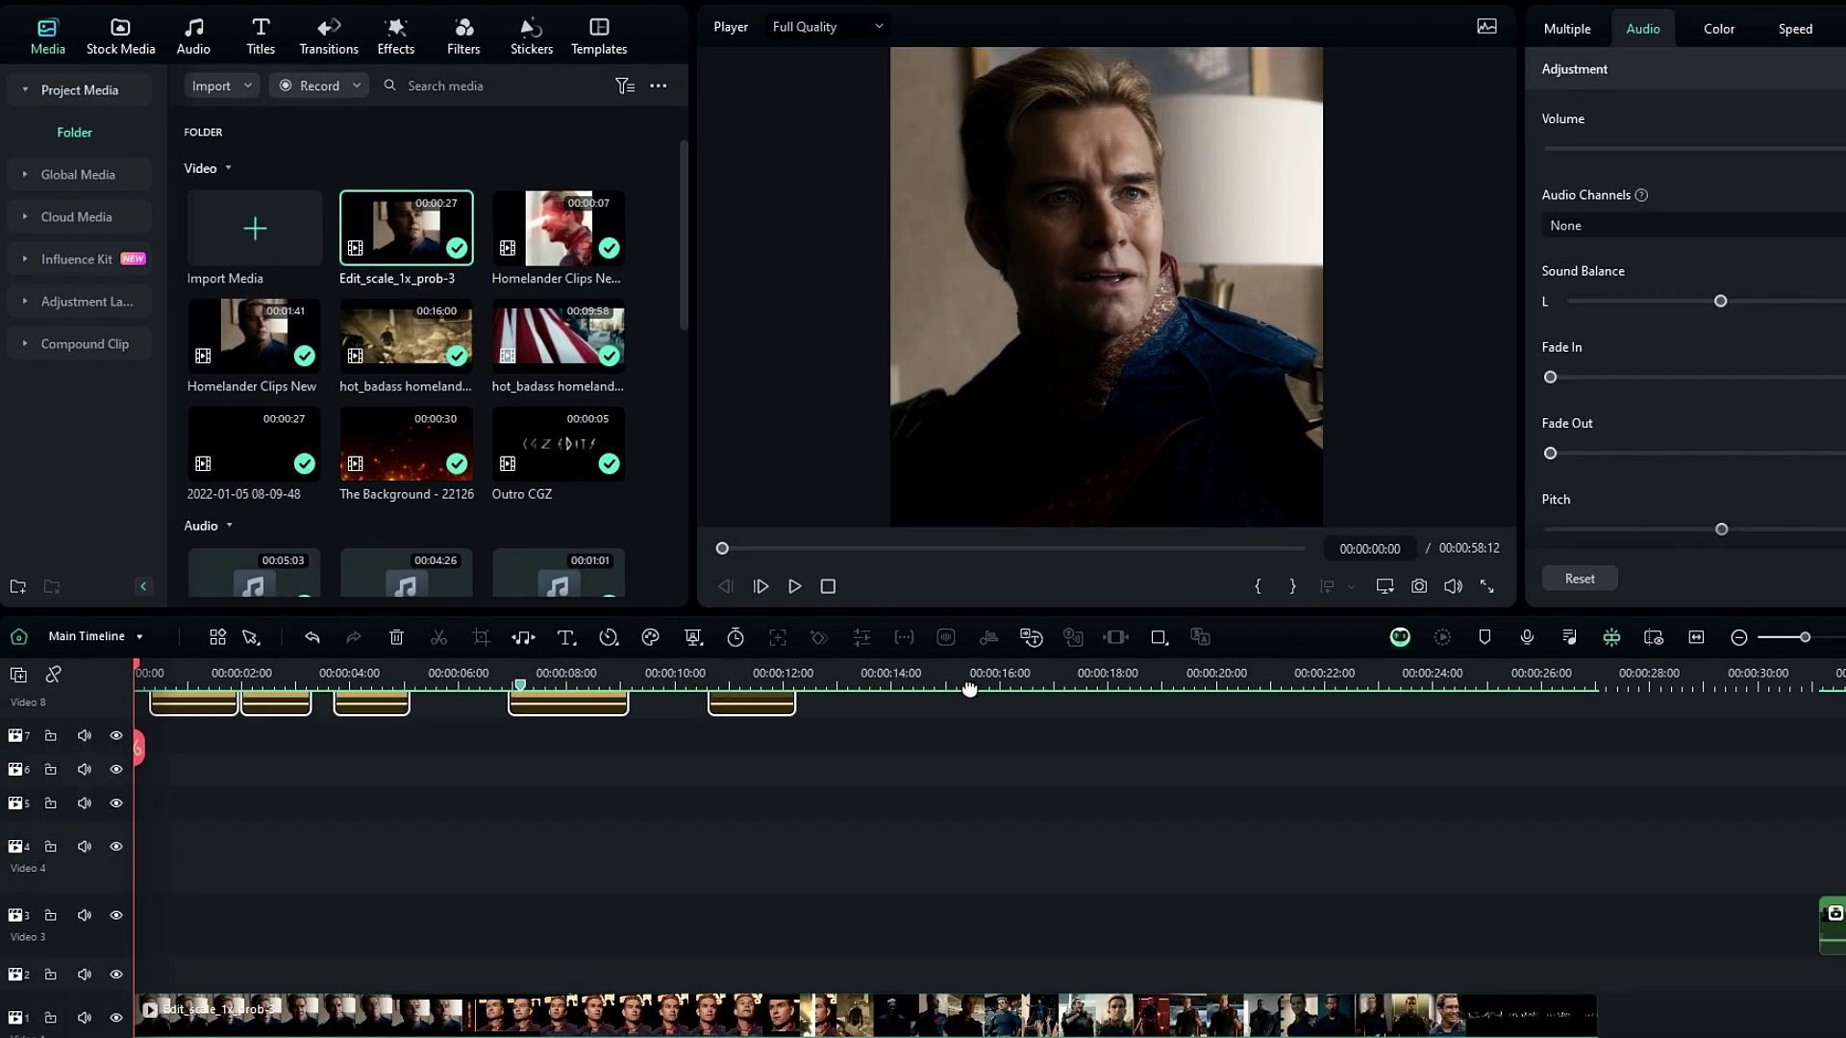
pyautogui.scroll(1, 968, 690)
pyautogui.moveTo(183, 748); pyautogui.dragTo(182, 967)
pyautogui.scroll(-3, 1061, 770)
pyautogui.click(1061, 769)
pyautogui.press('space')
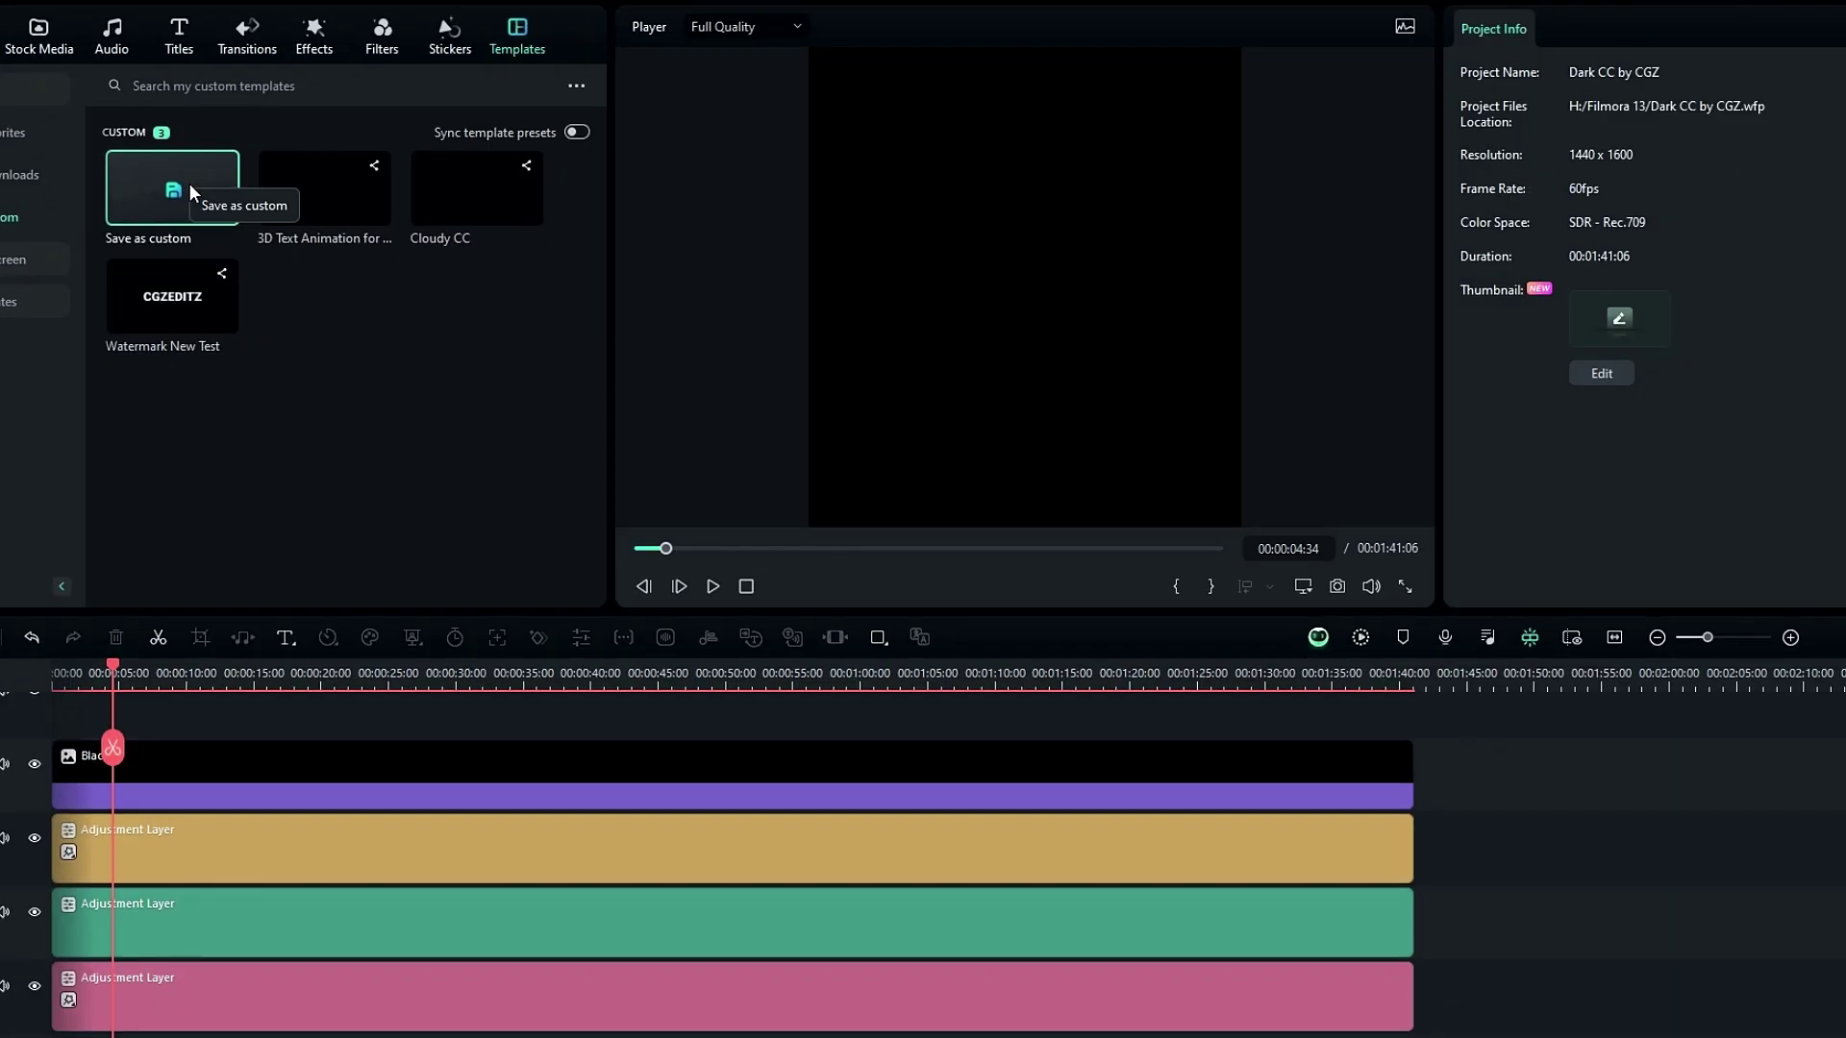
pyautogui.click(346, 234)
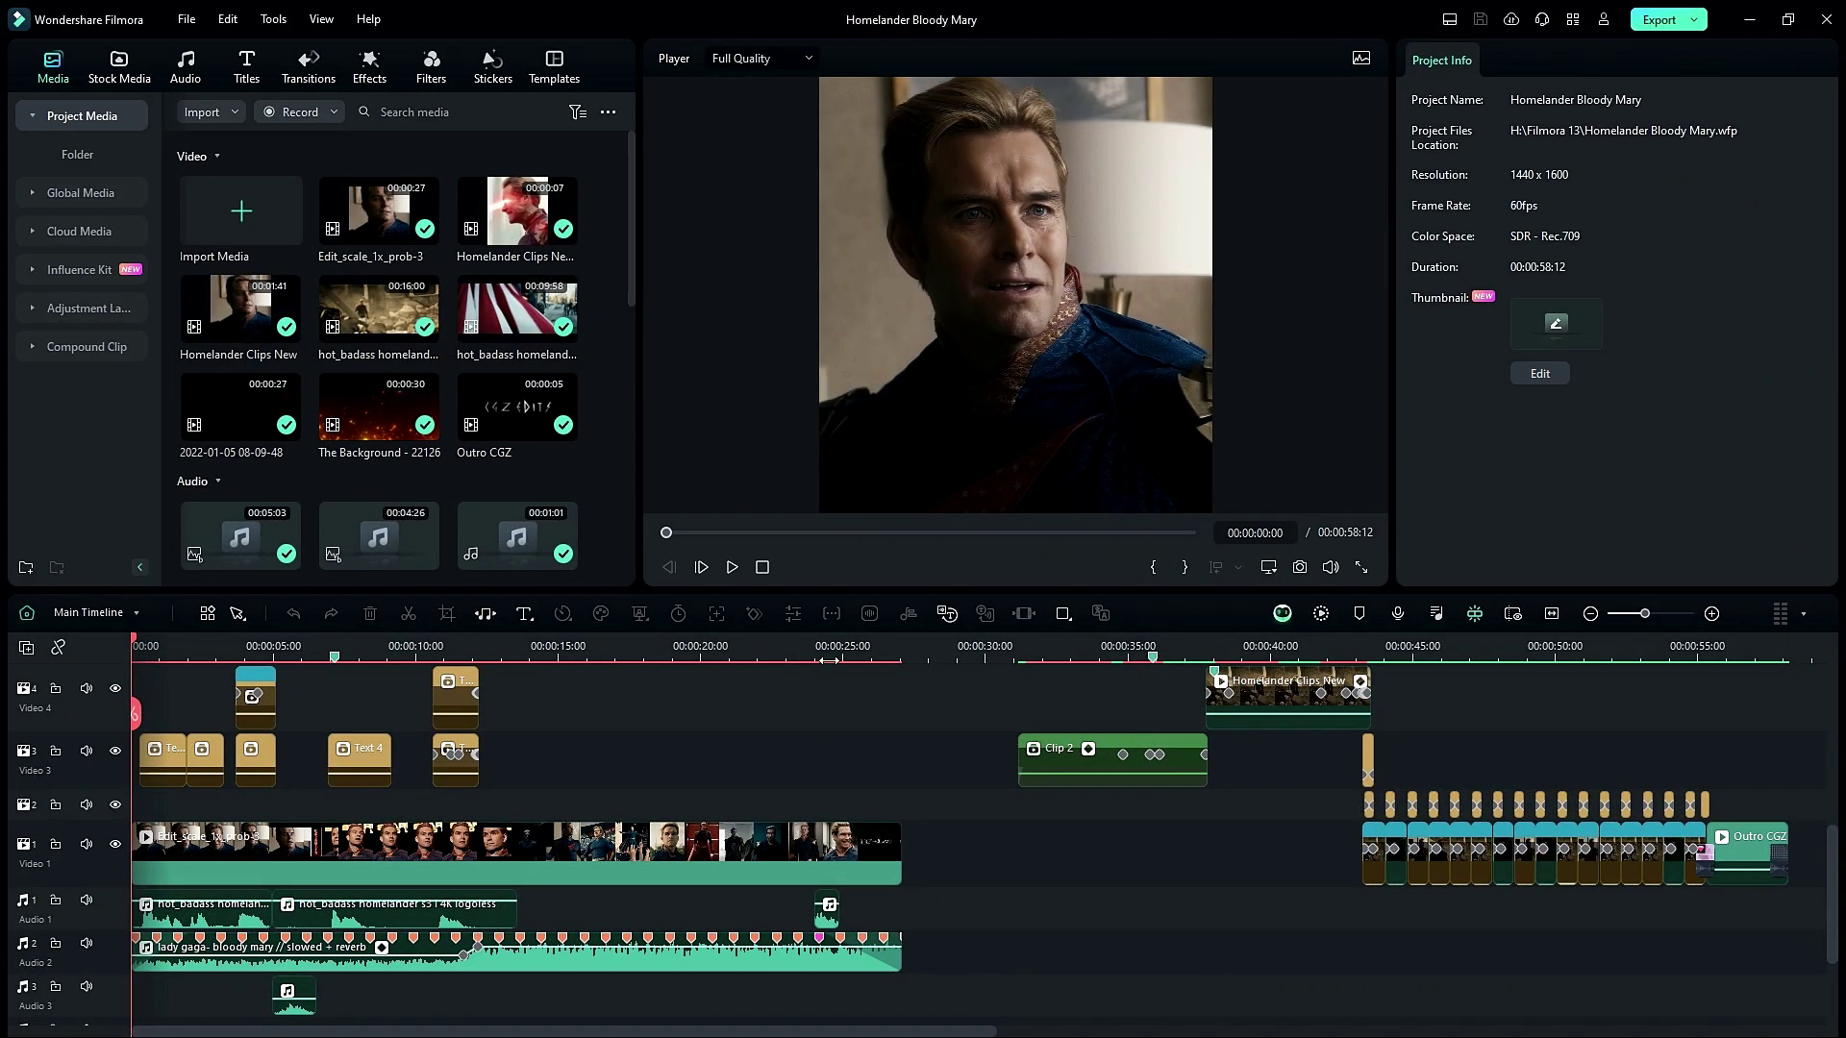
# - Turn the Edit_scale_1x_prob-3 clip on Video 1 into a compound clip named Edit
pyautogui.scroll(3, 1016, 723)
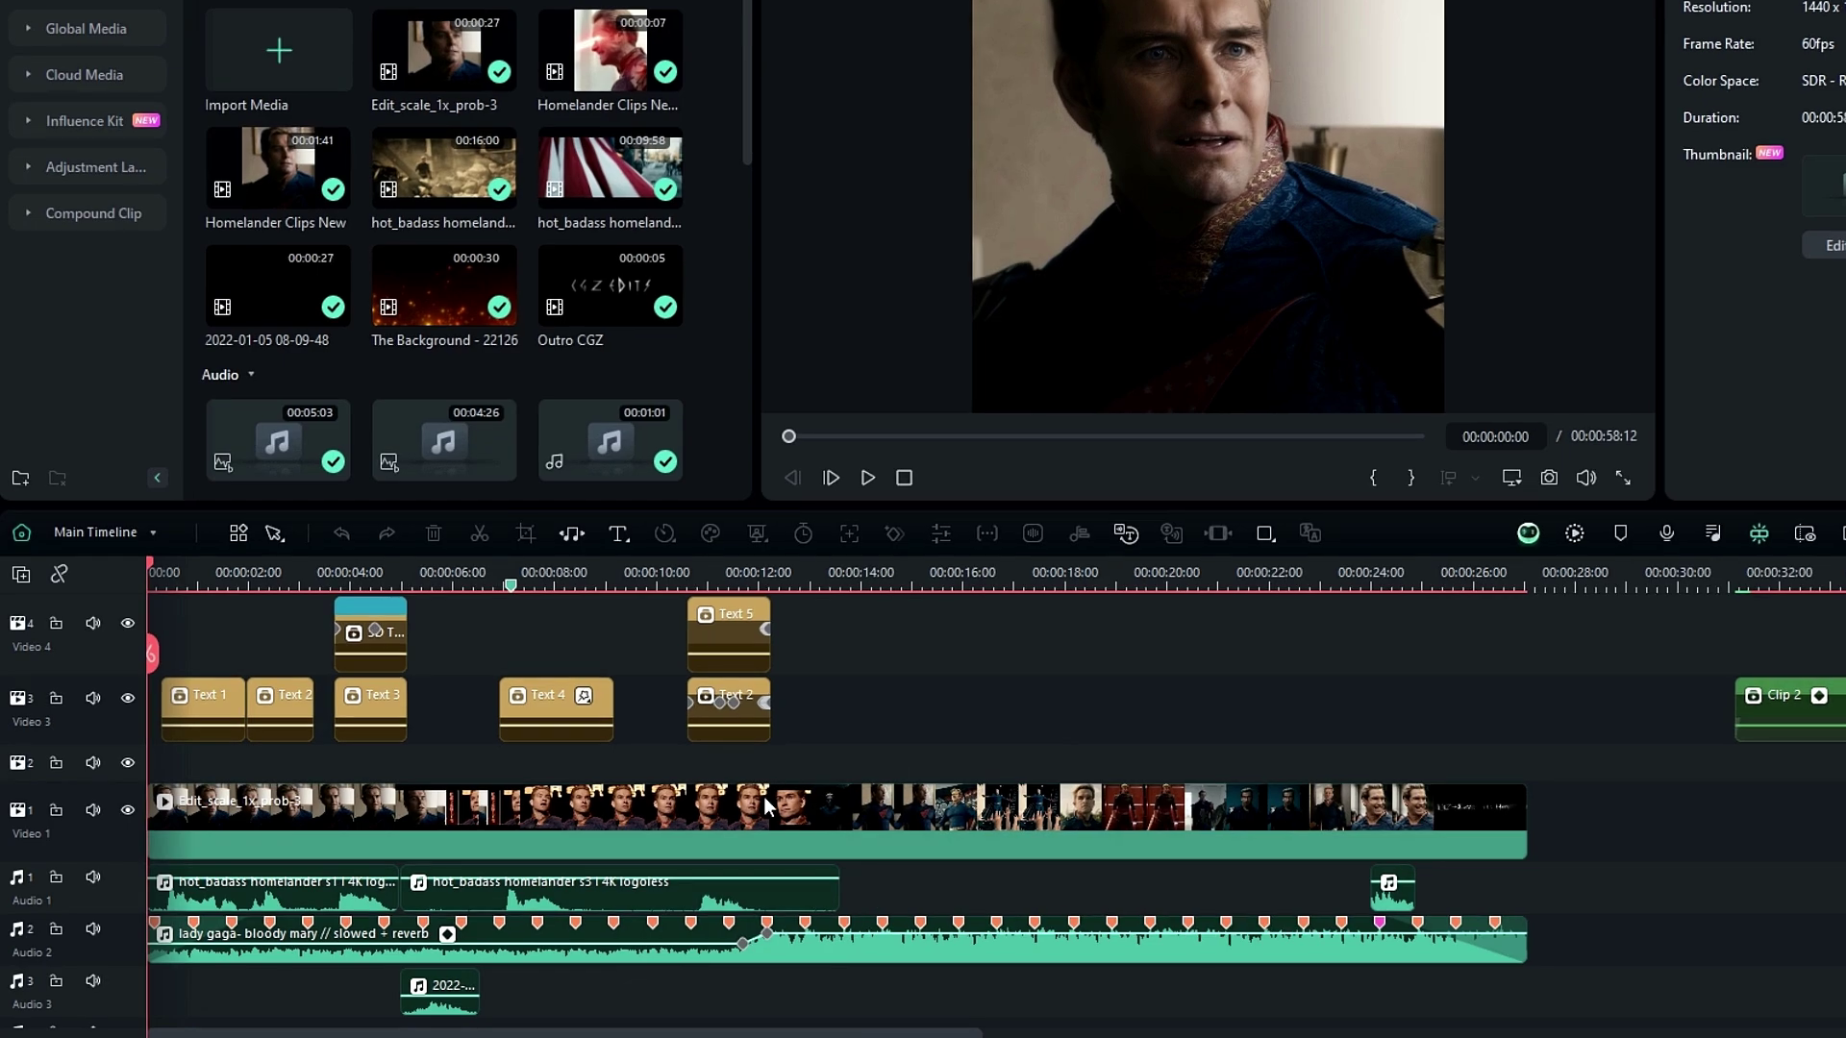
pyautogui.click(550, 840)
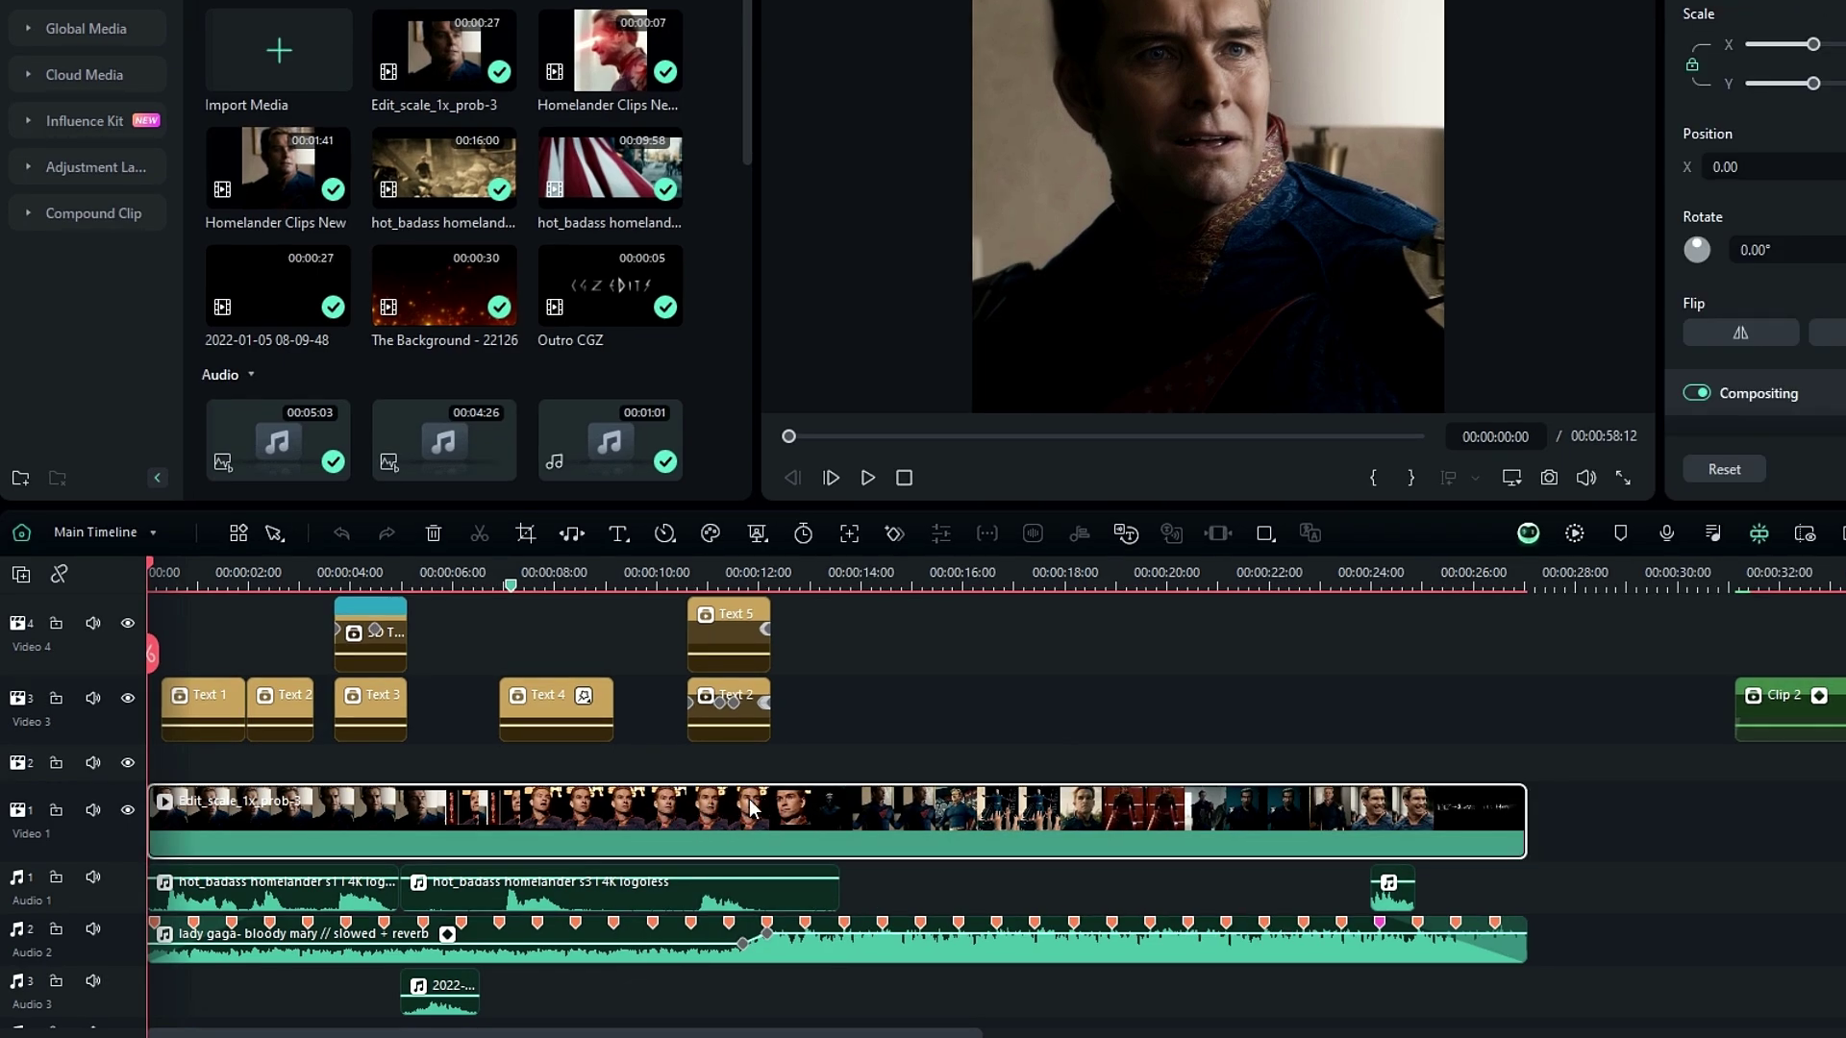
pyautogui.hotkey('alt', 'g')
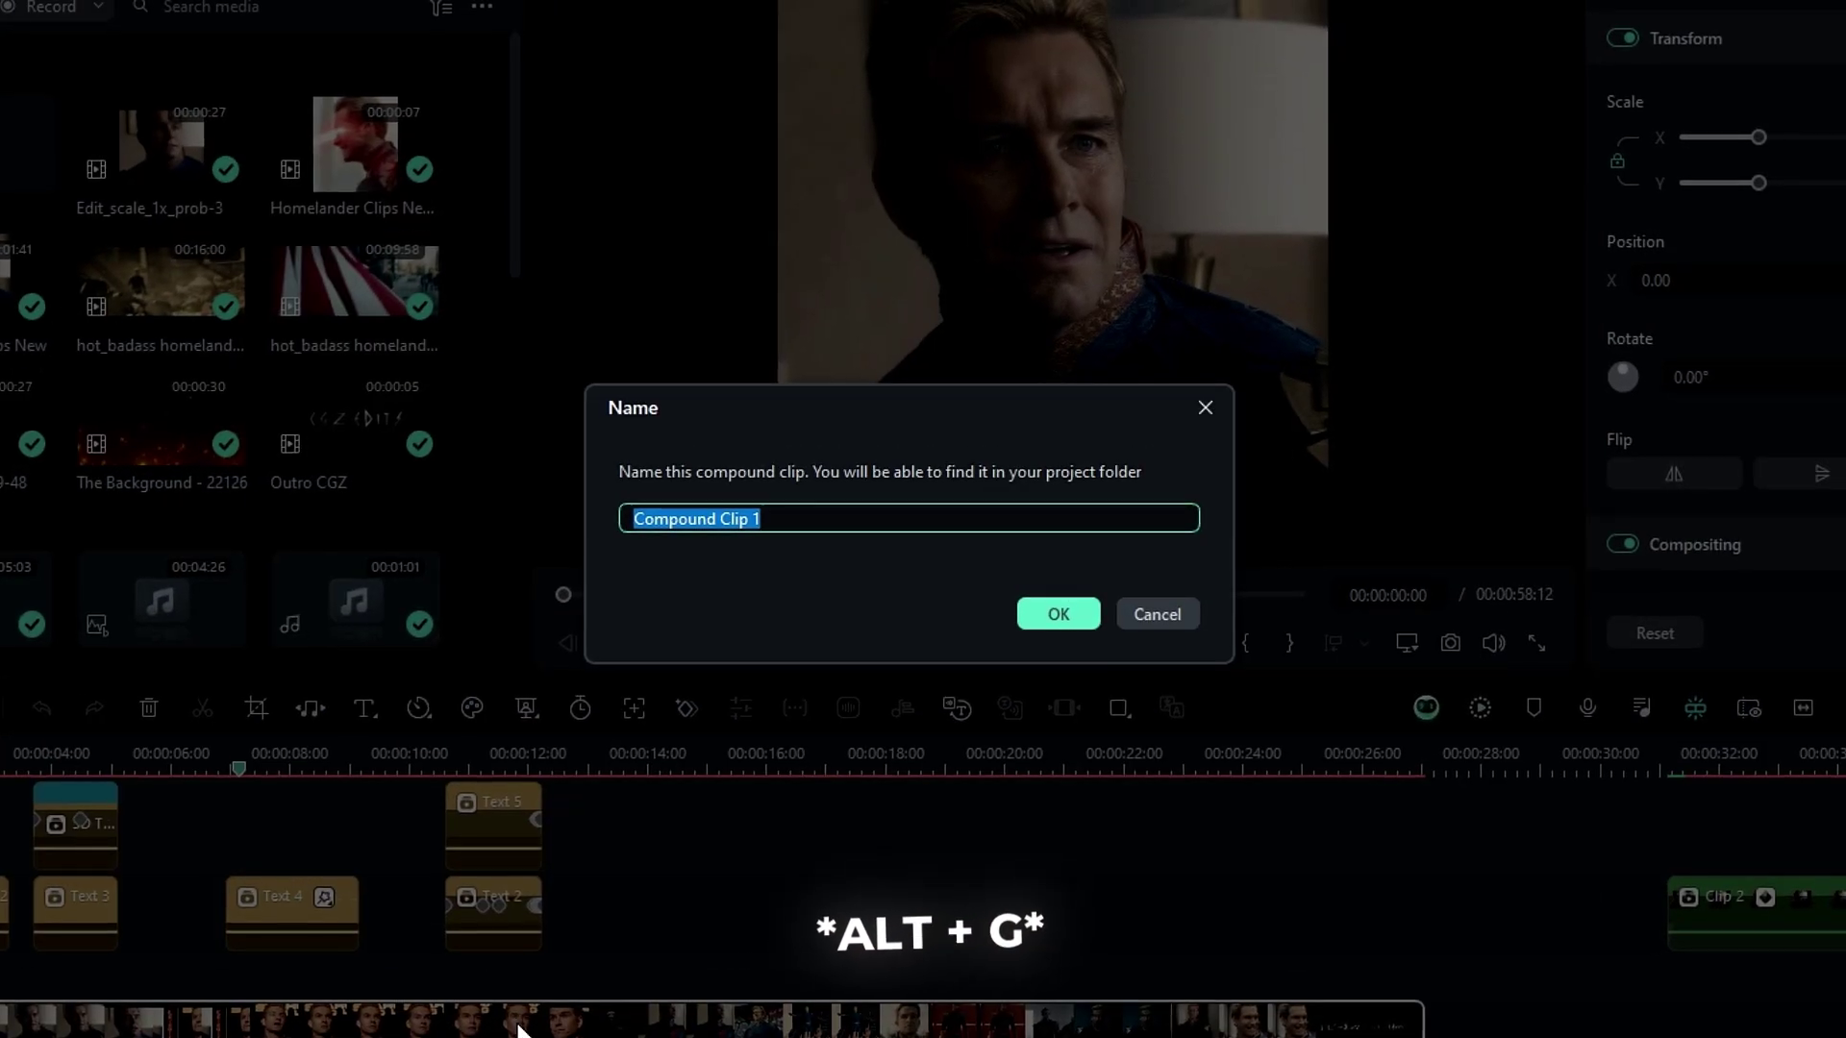
pyautogui.press('Return')
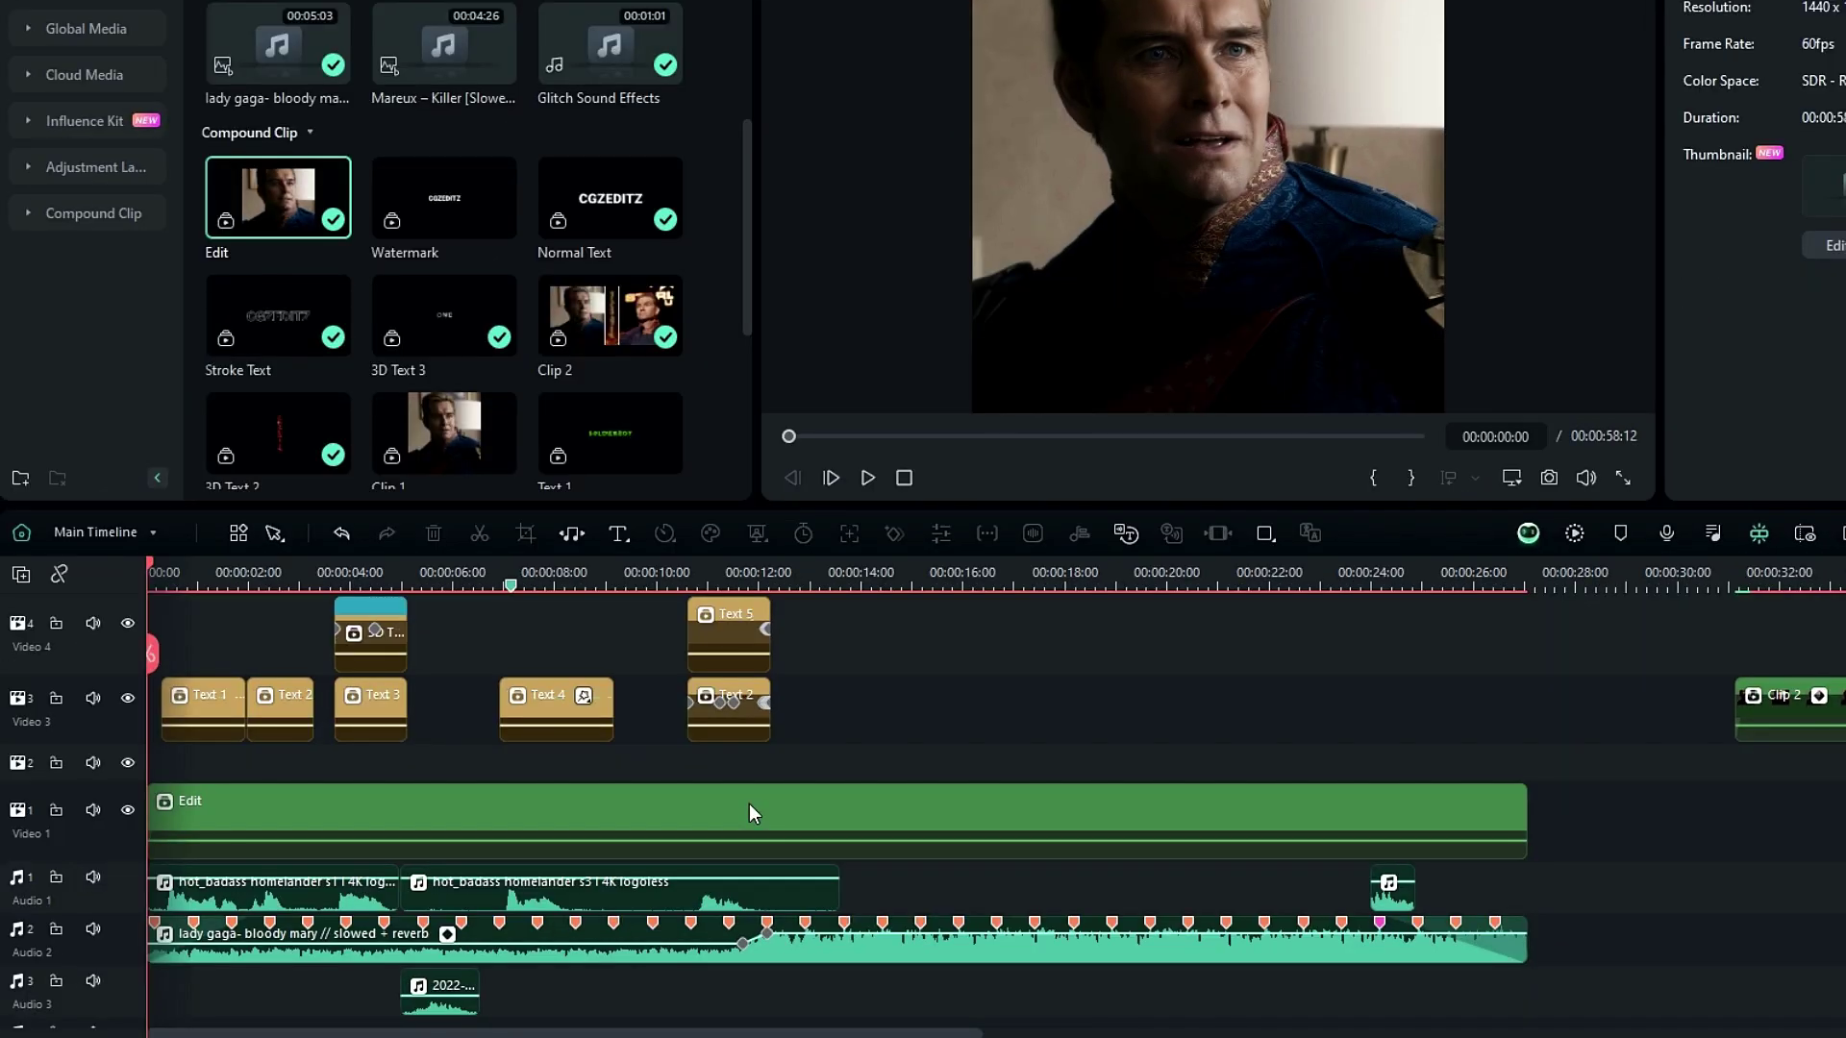
# - Open the Edit compound clip, suppress its editing reminder, and add the custom Dark CC by CGZ template over the footage from the start
pyautogui.doubleClick(519, 1027)
pyautogui.click(692, 564)
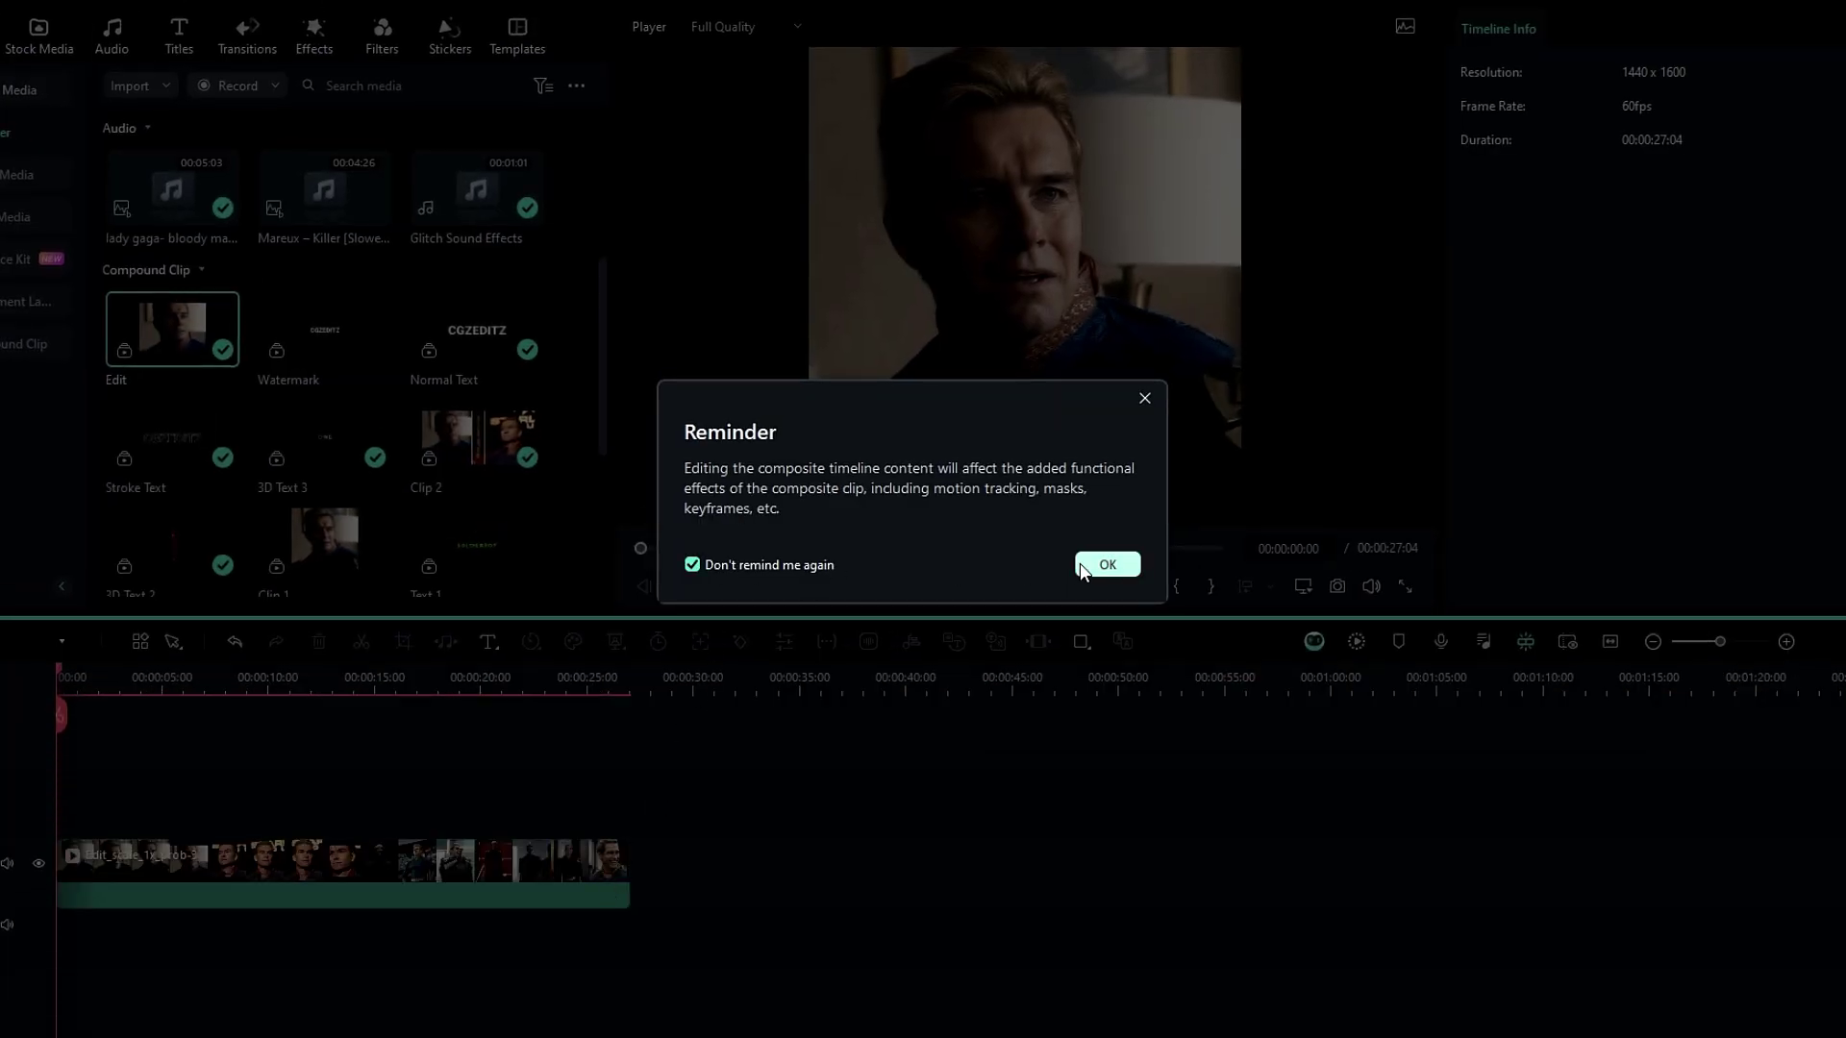
pyautogui.click(1108, 565)
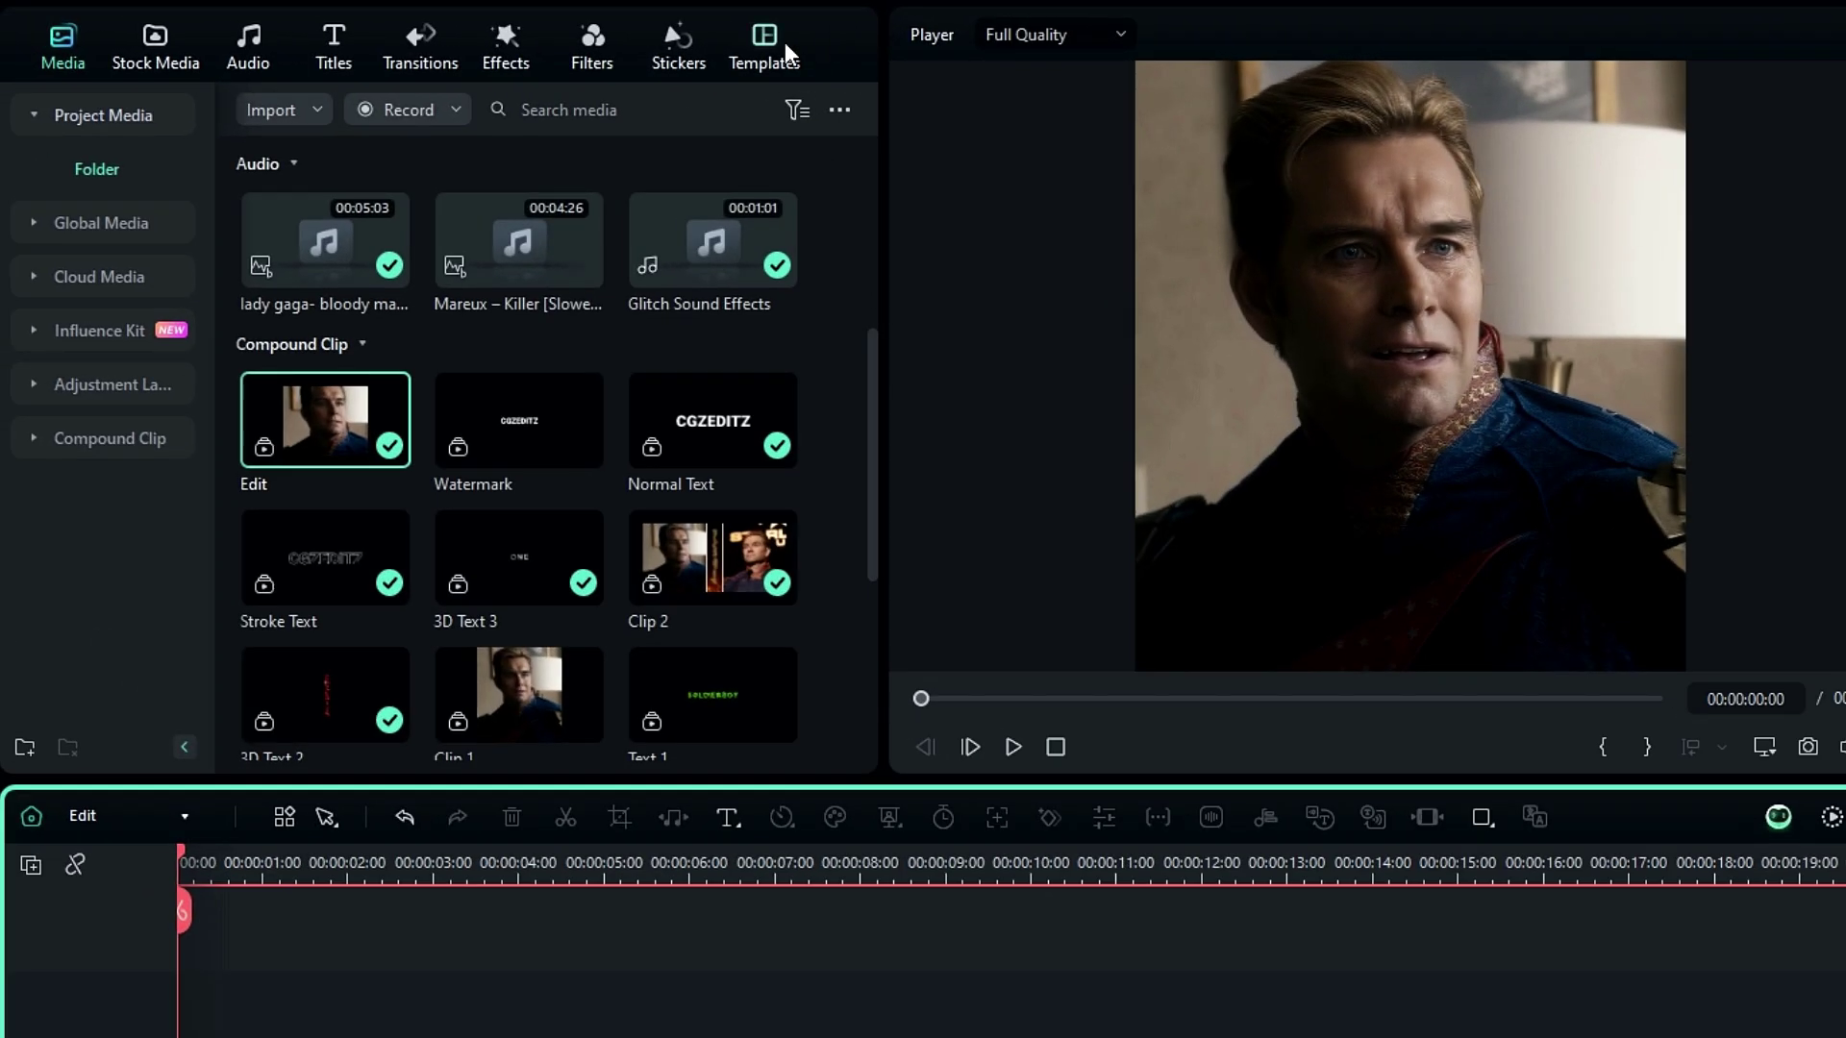
pyautogui.click(748, 48)
pyautogui.moveTo(493, 234); pyautogui.dragTo(185, 1025)
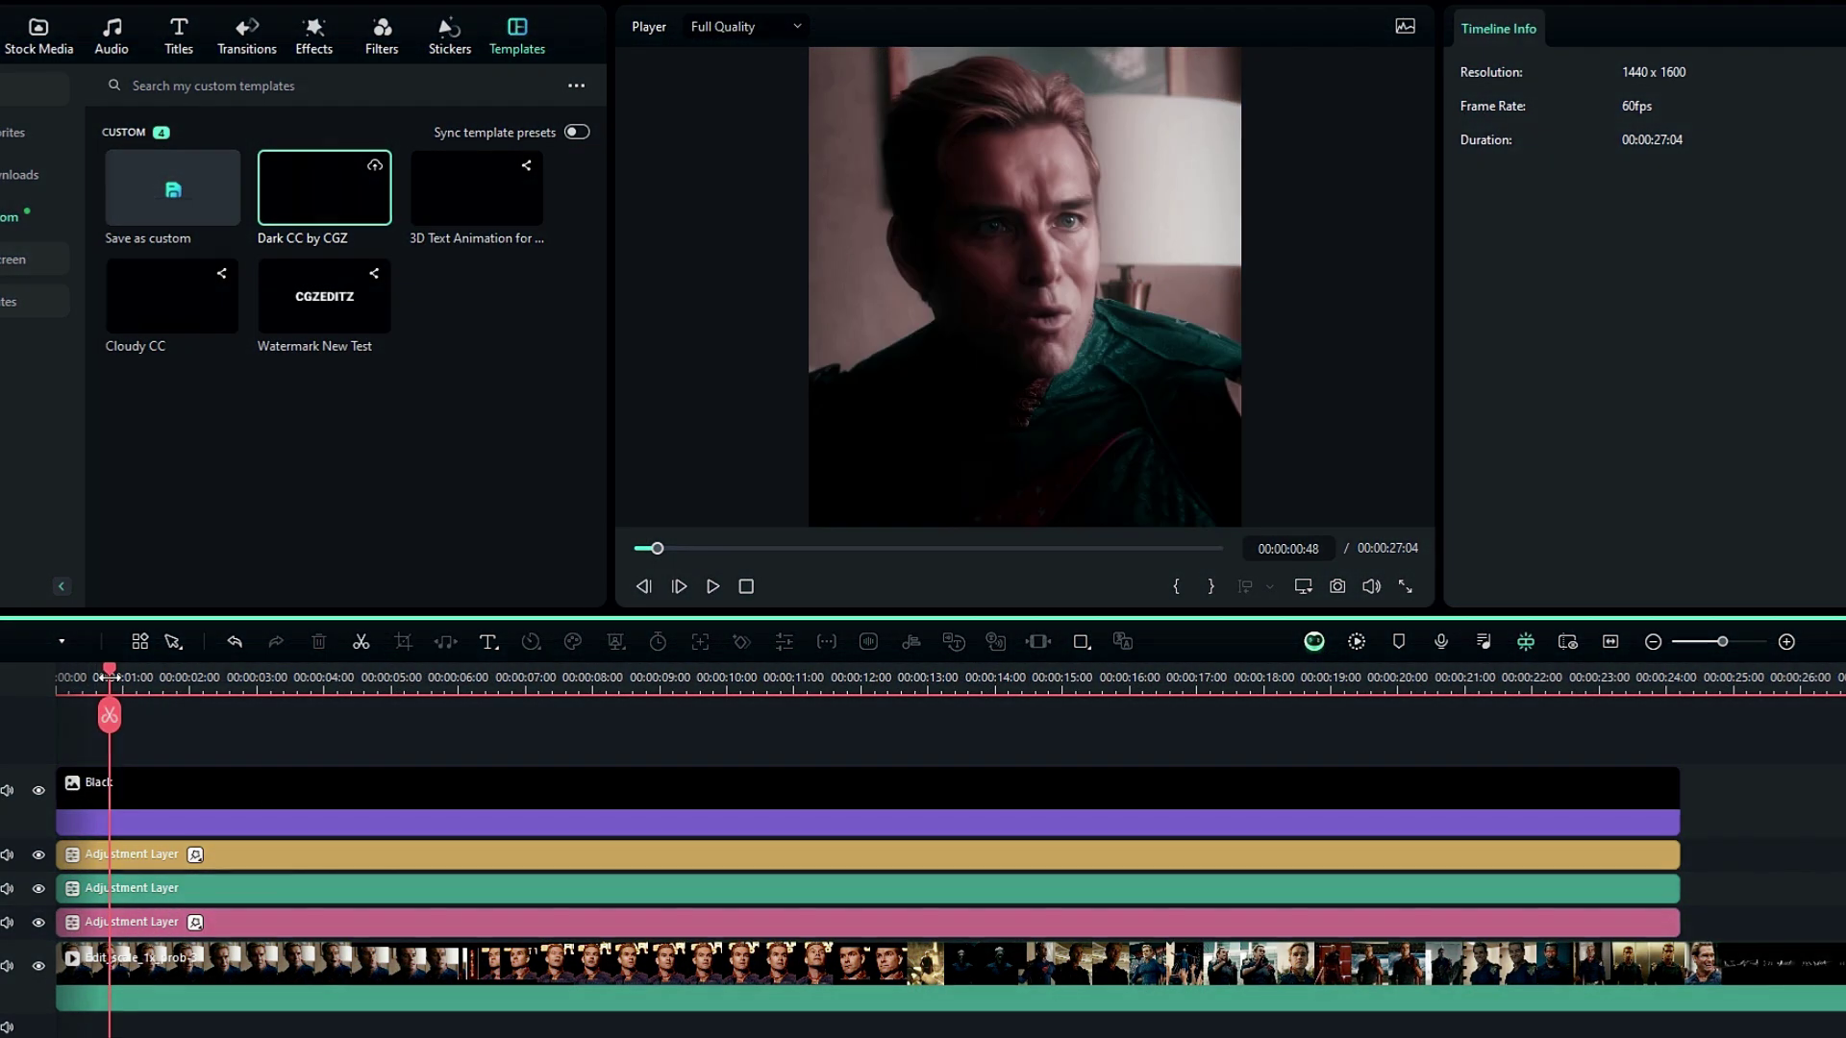
# - Preview the colour correction through the Edit clip up to about 17 seconds and return to the Main Timeline
pyautogui.moveTo(106, 694); pyautogui.dragTo(1206, 675)
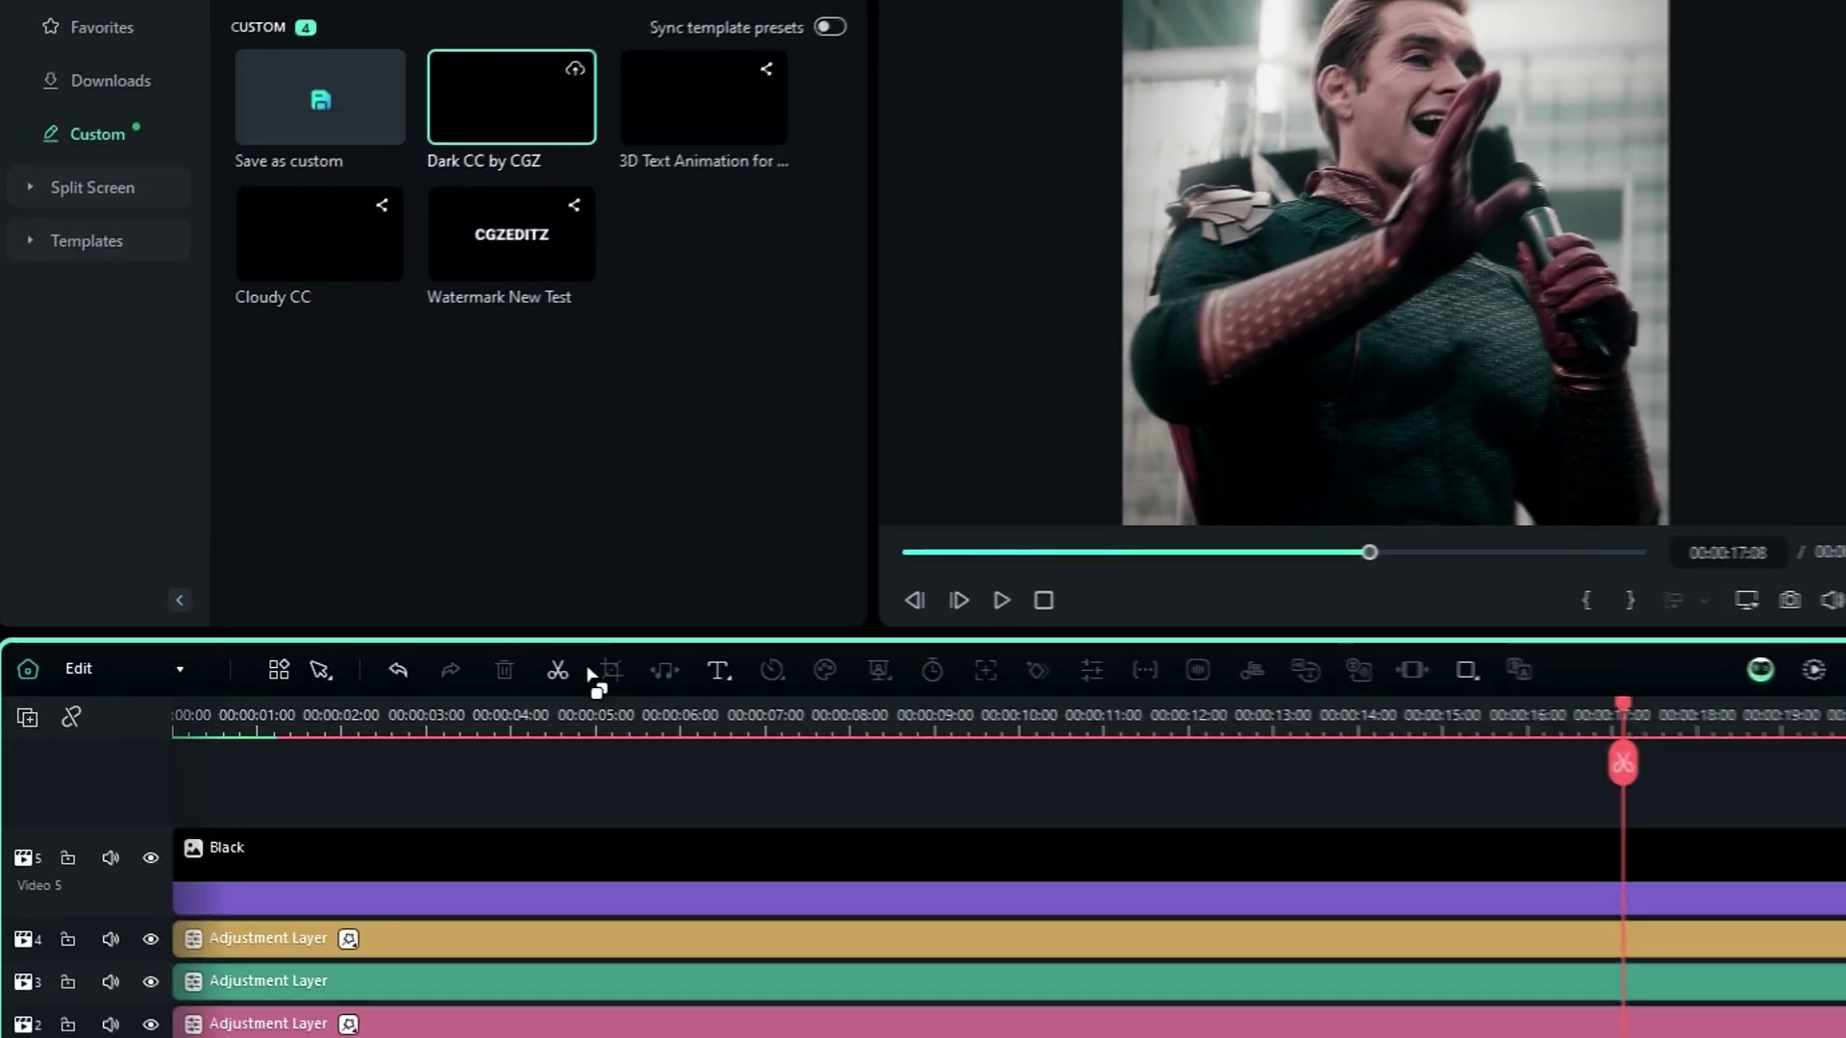
pyautogui.click(43, 641)
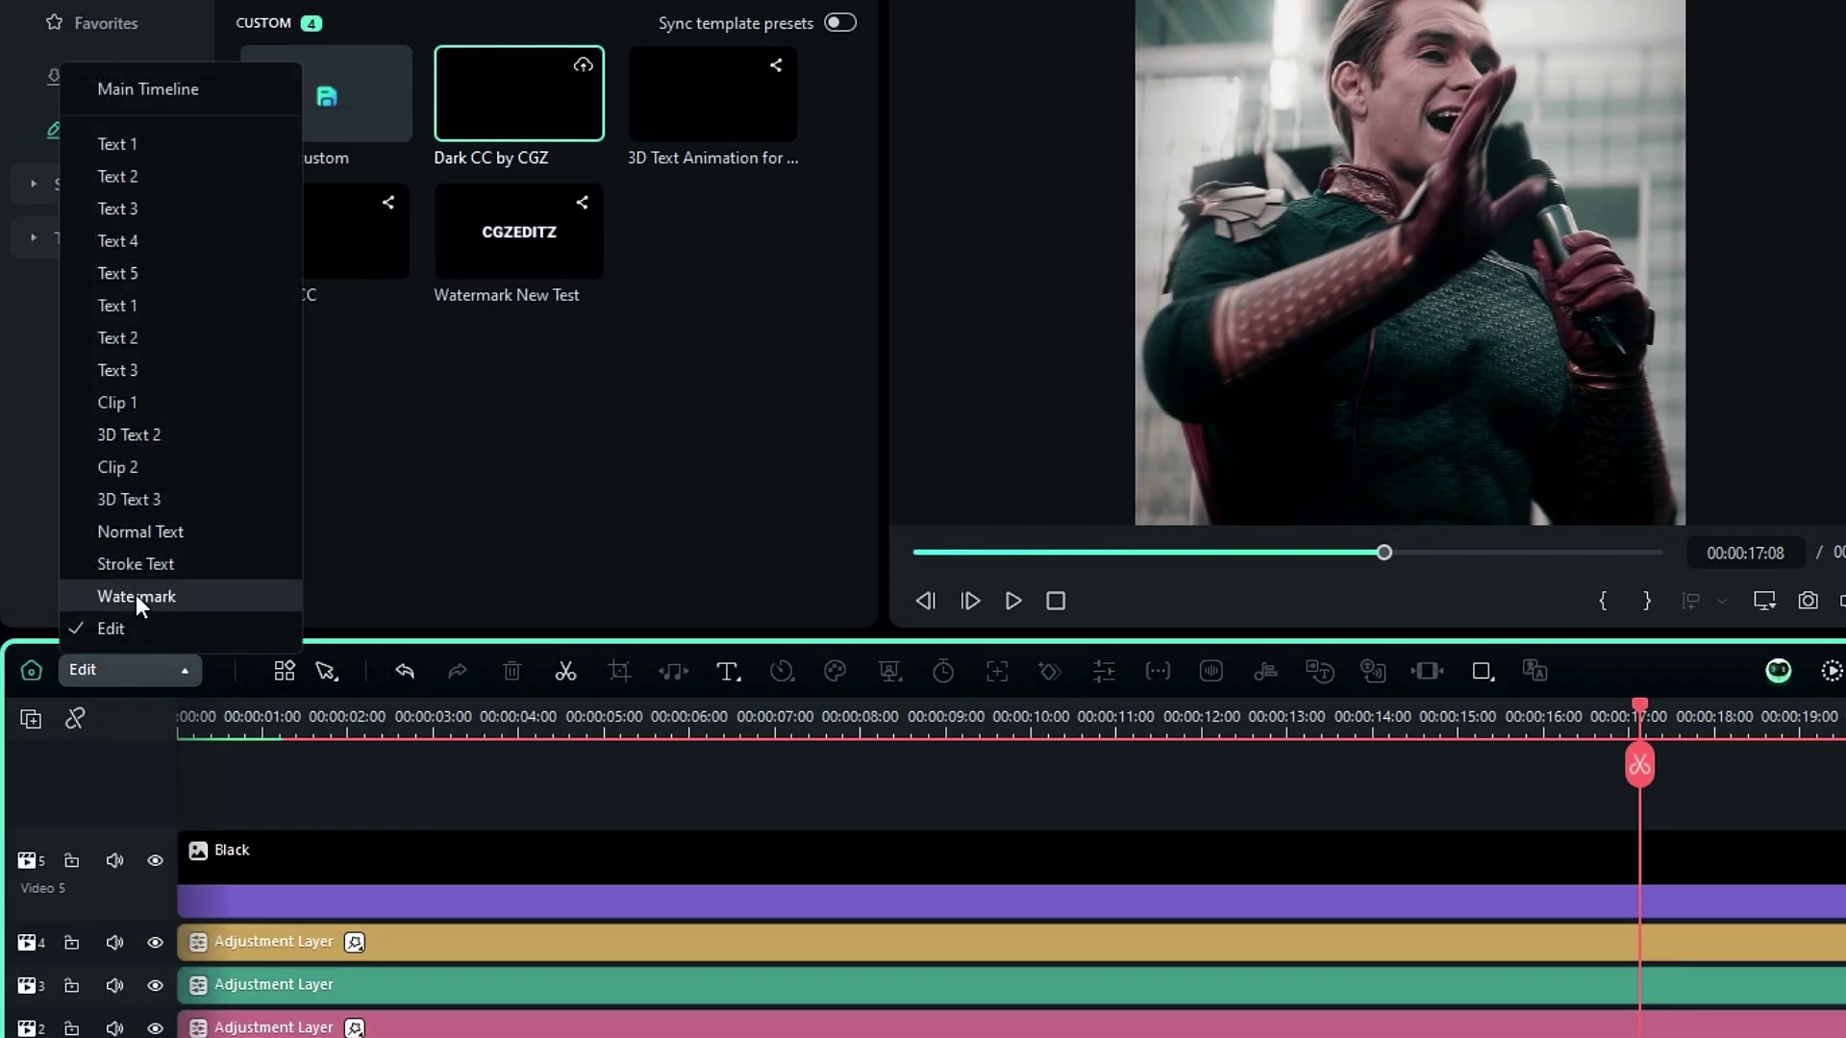
pyautogui.click(212, 87)
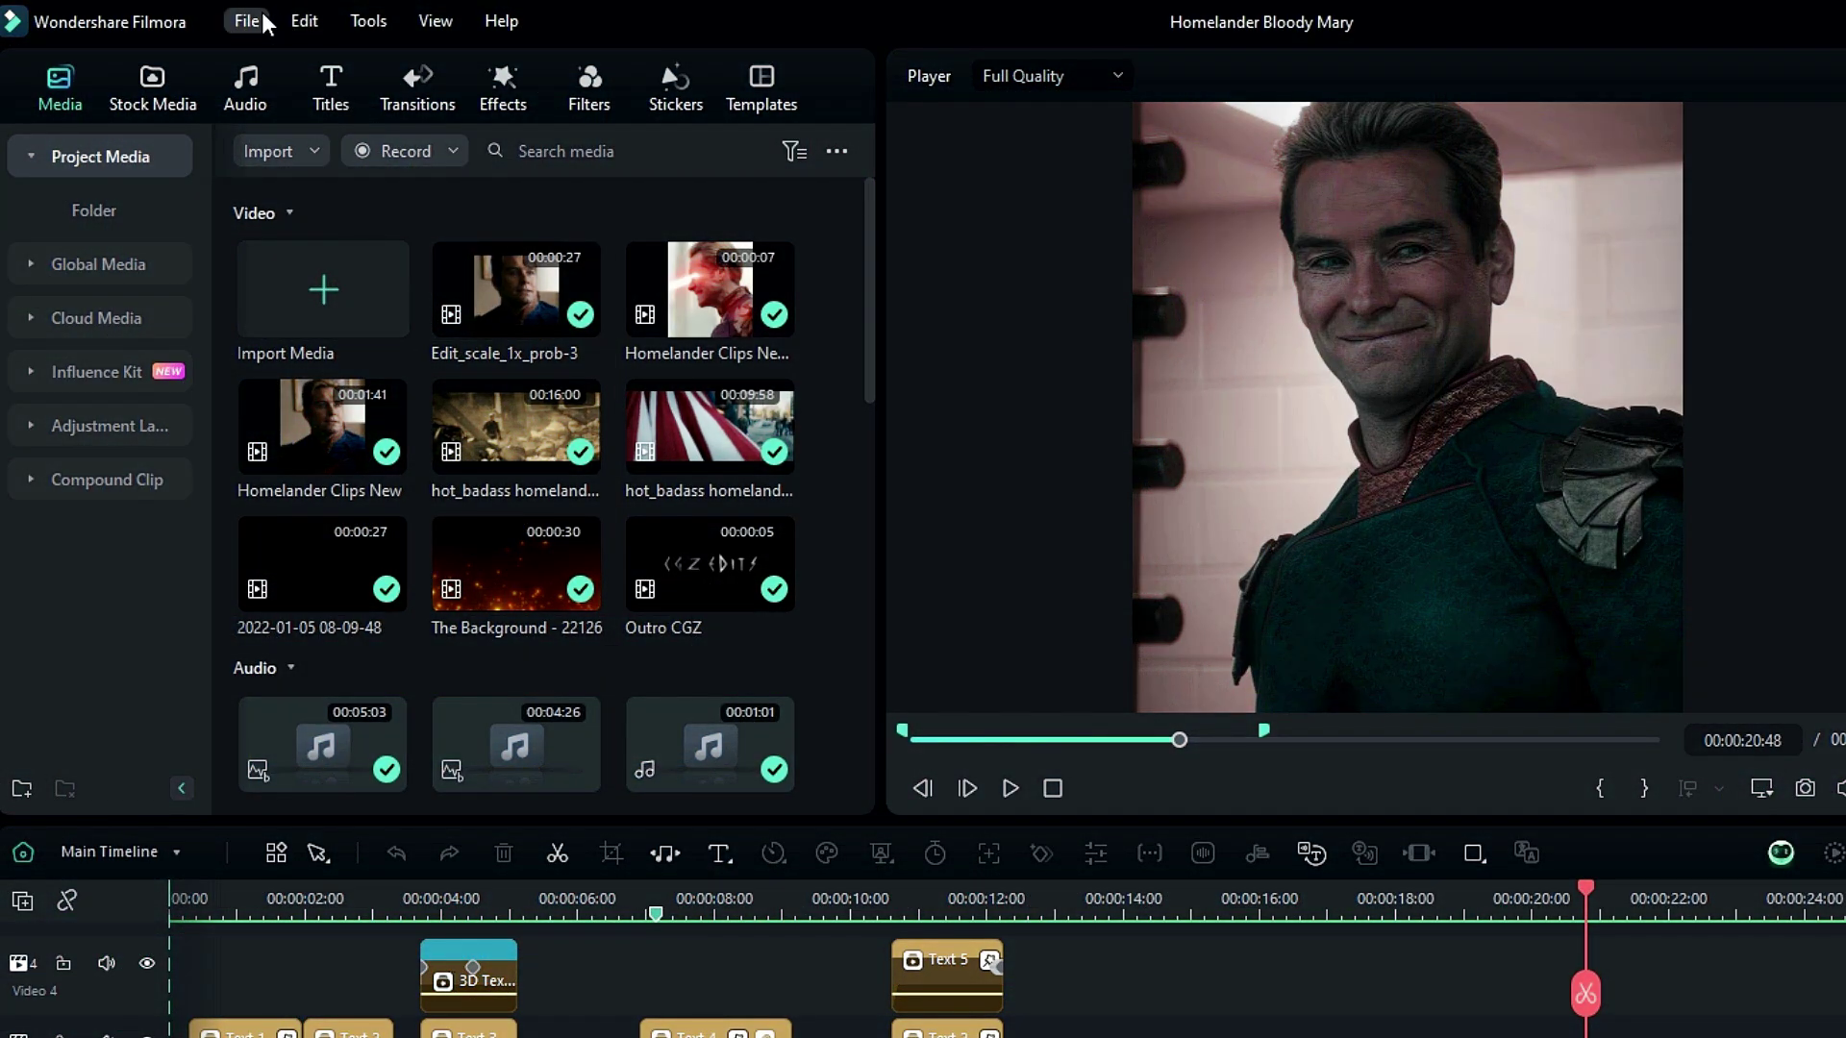
# - Set up the clip-range export as Homelander Bloody Mary Edit with Higher quality, a 150000 kbps video bit rate and High compression quality
pyautogui.click(258, 14)
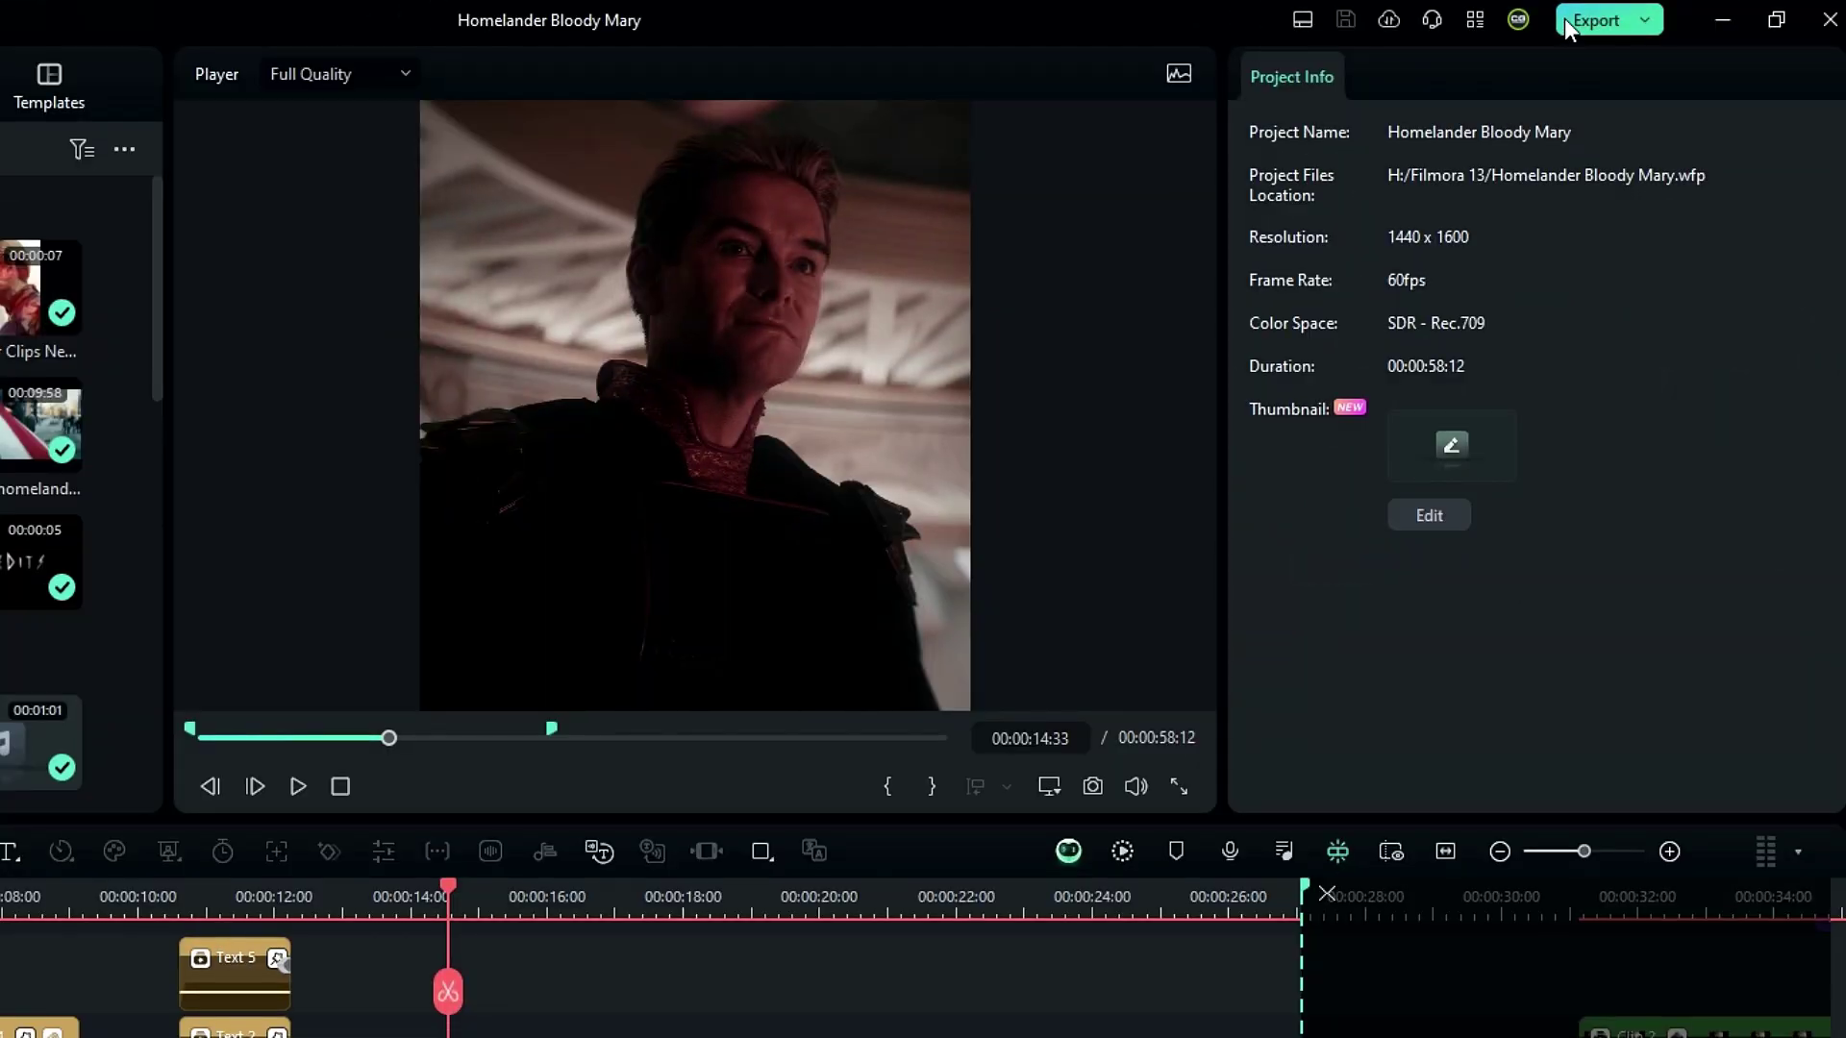
pyautogui.click(1596, 20)
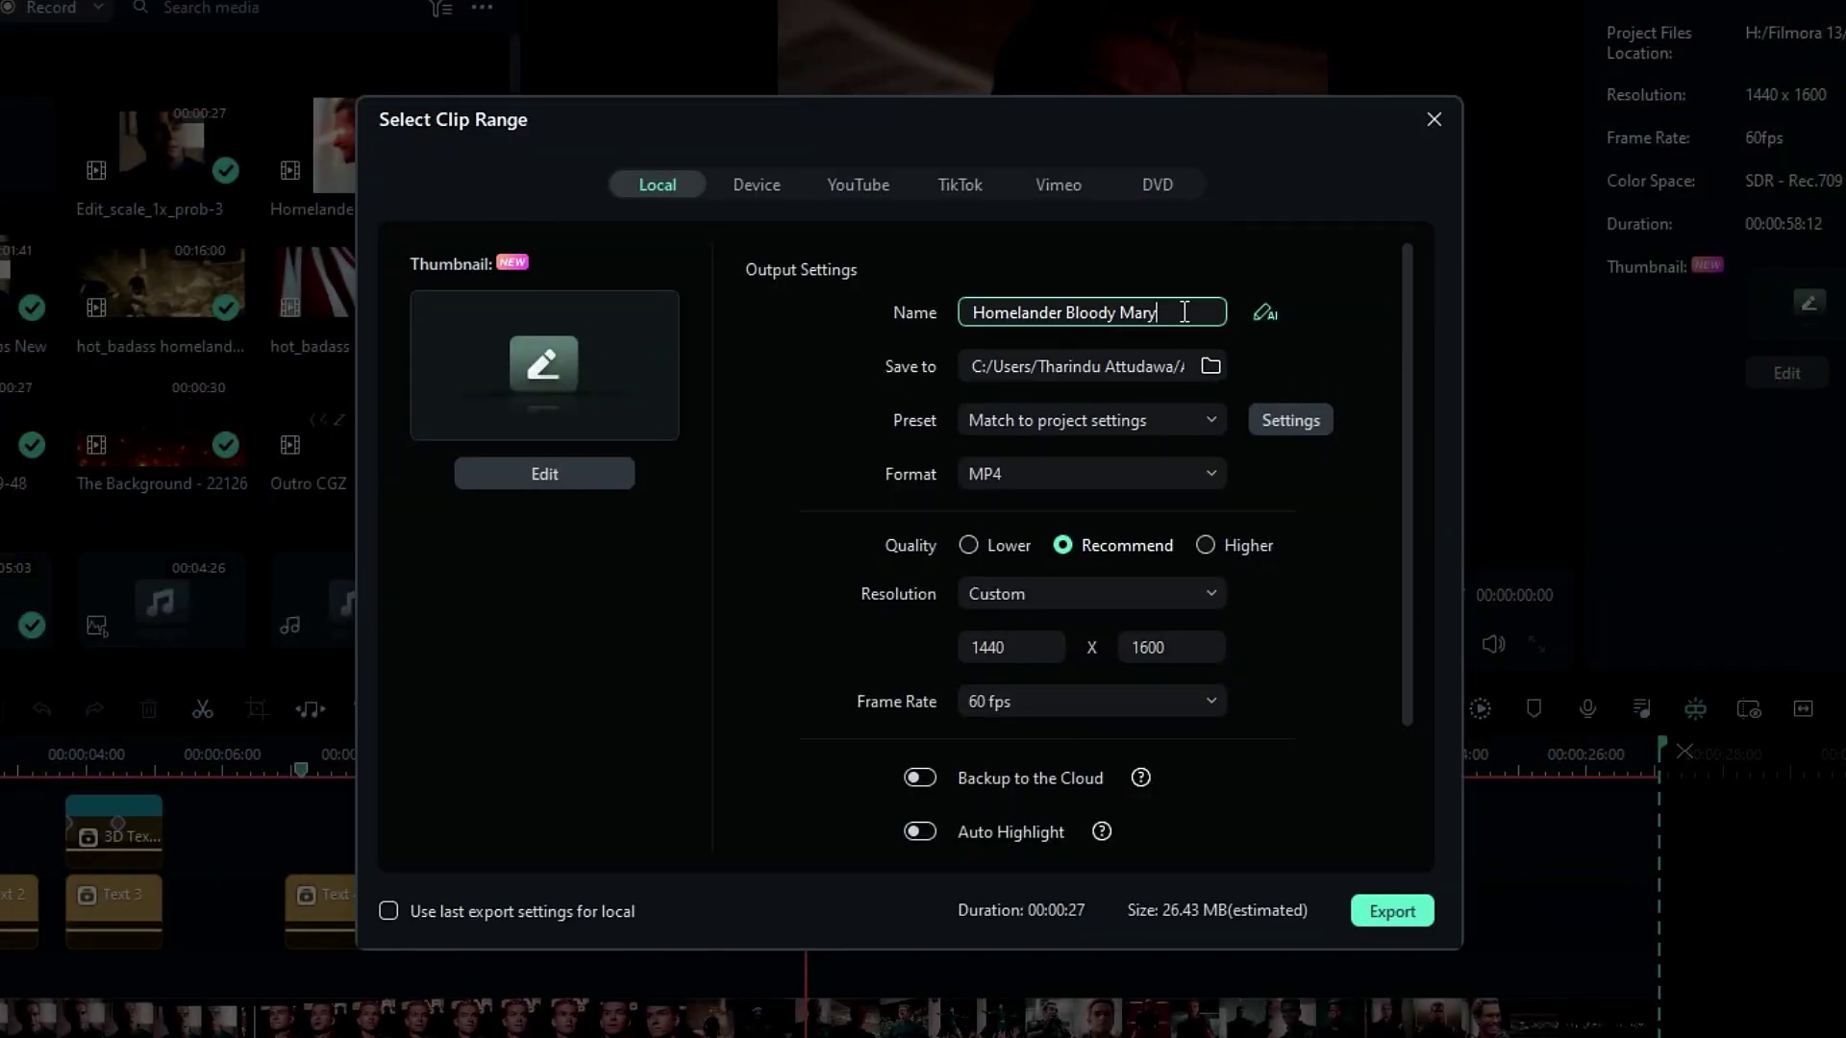
pyautogui.click(1267, 423)
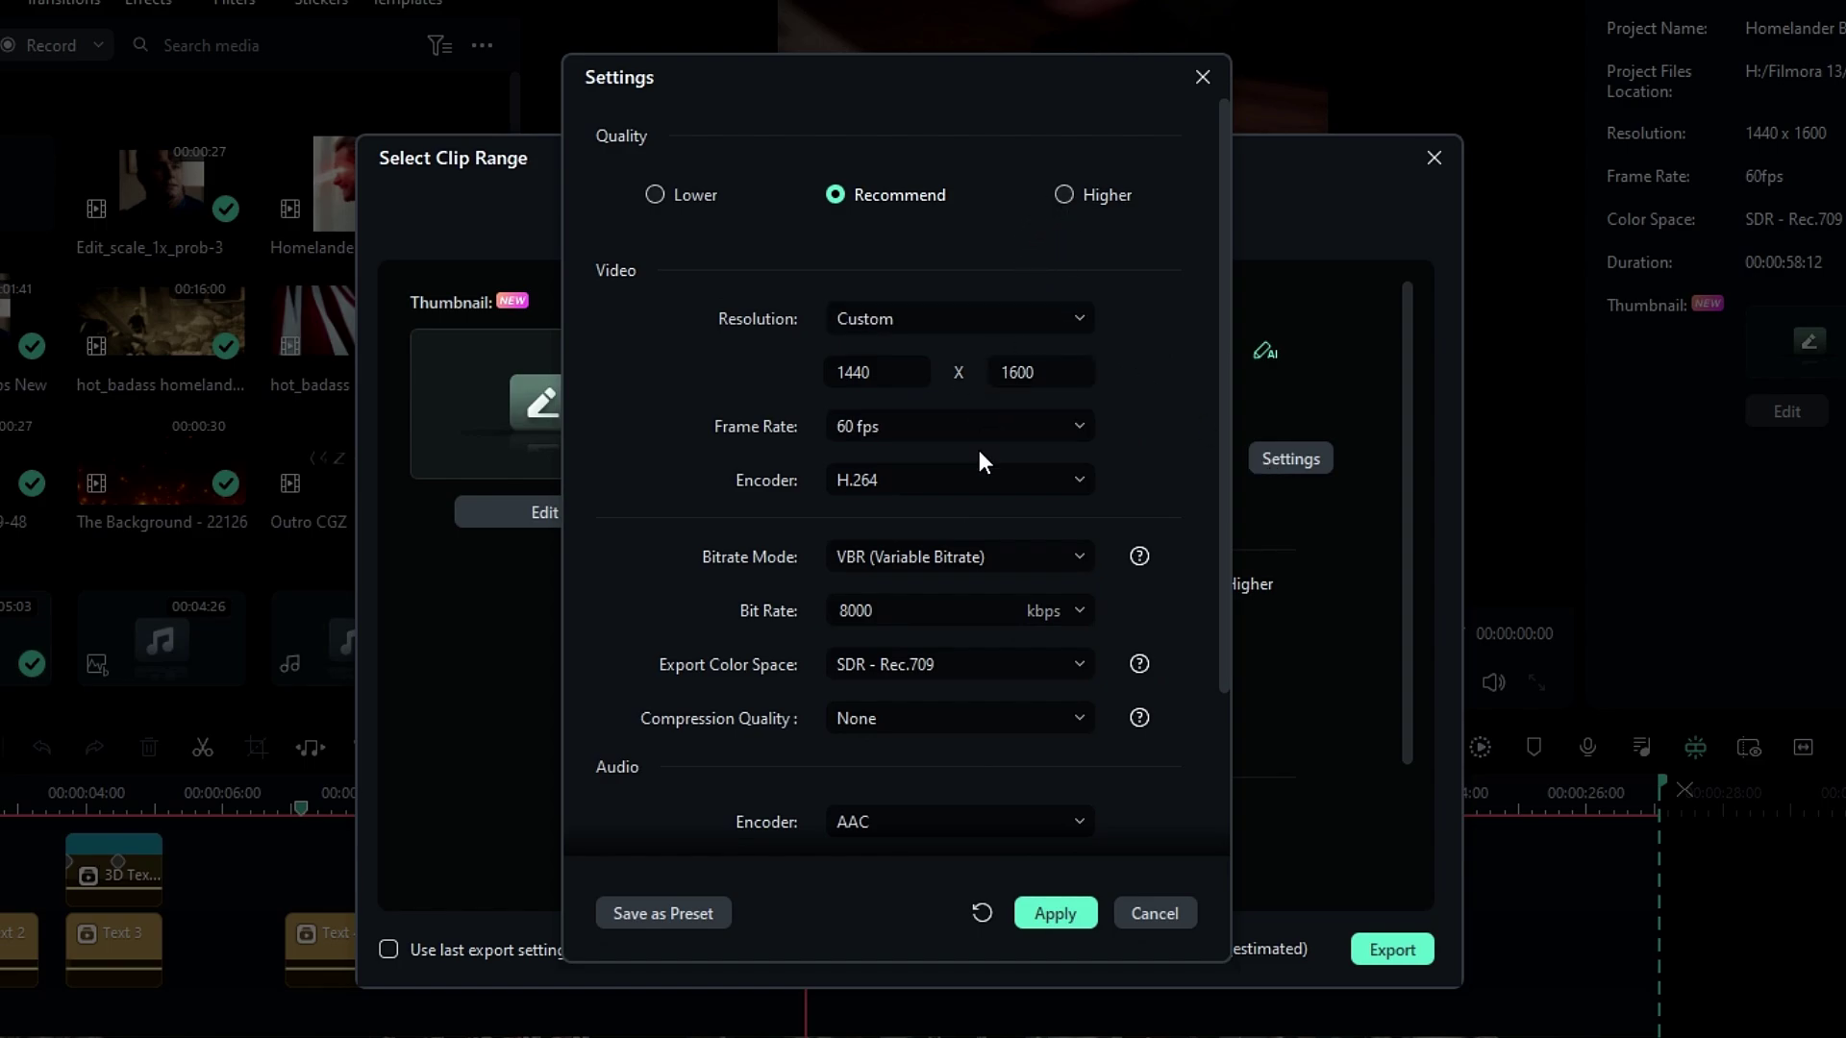
pyautogui.click(1080, 611)
pyautogui.click(907, 987)
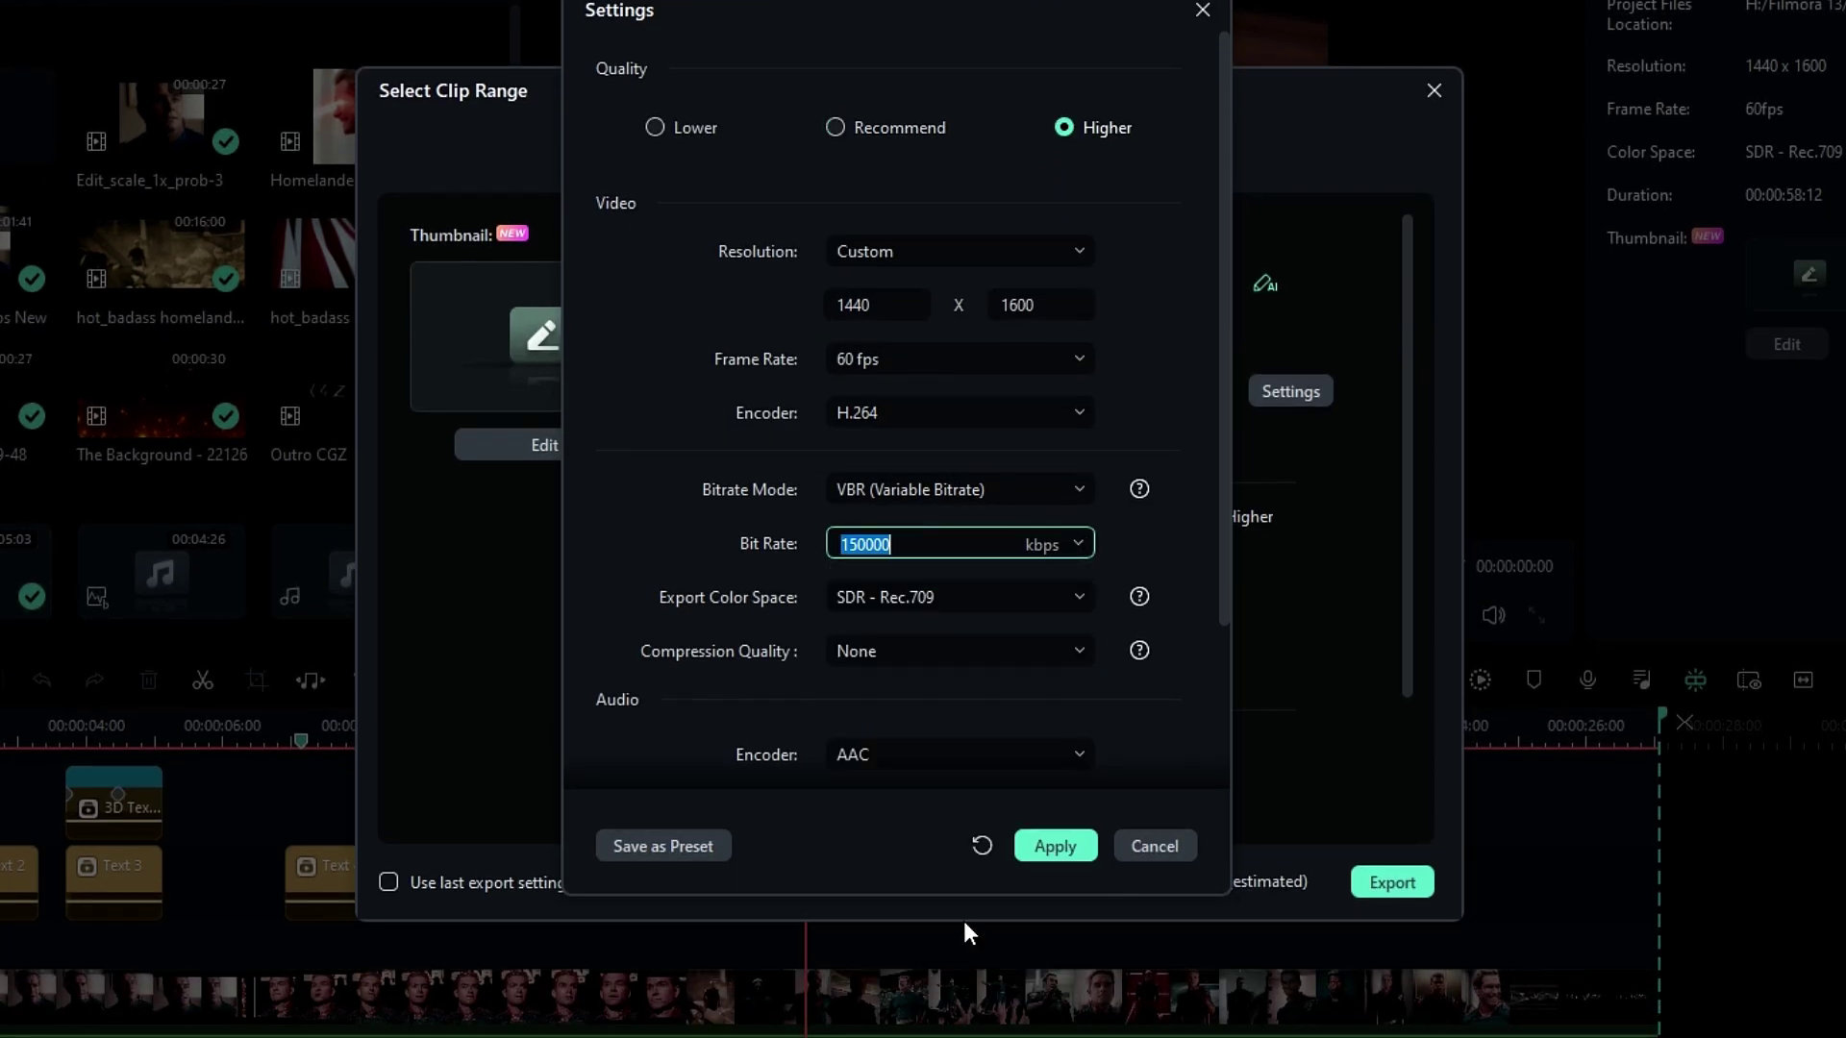
pyautogui.scroll(-3, 1150, 731)
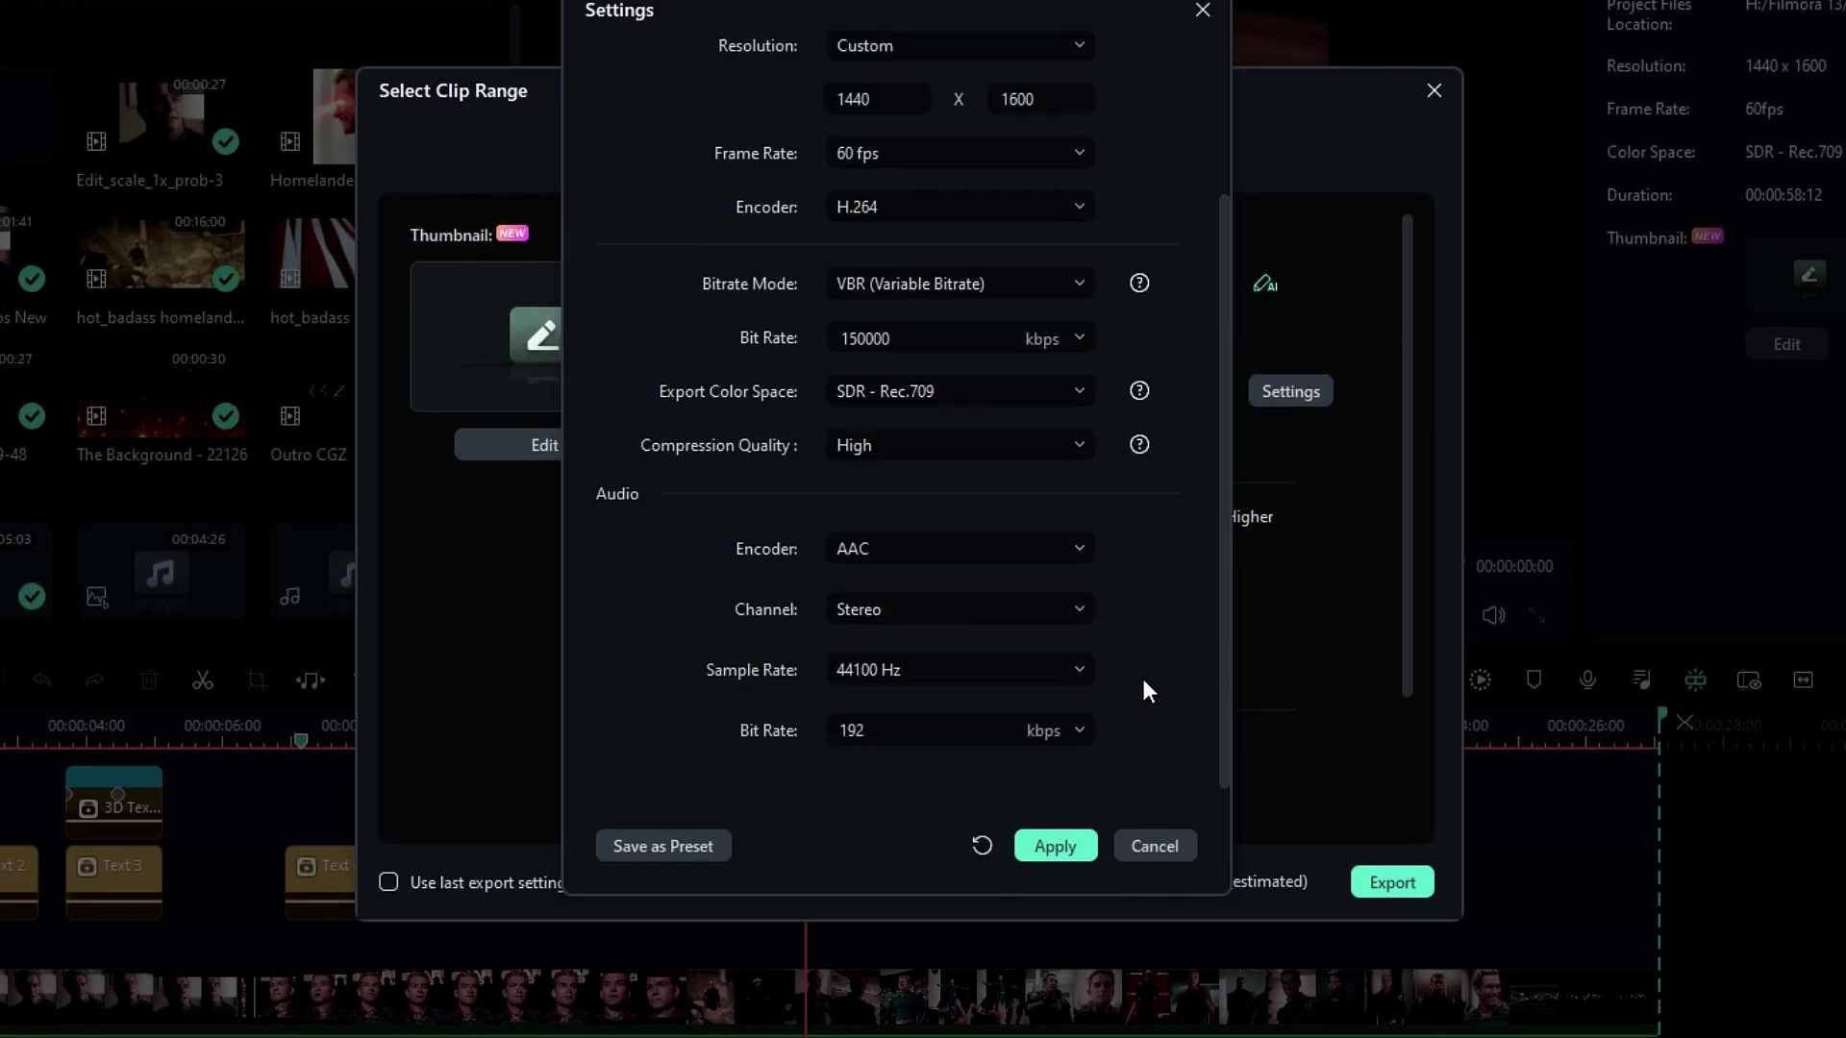
# - Set the export audio to a 48000 Hz sample rate and 320 kbps bit rate, apply the settings and export the video
pyautogui.click(1077, 670)
pyautogui.click(1047, 760)
pyautogui.click(1075, 740)
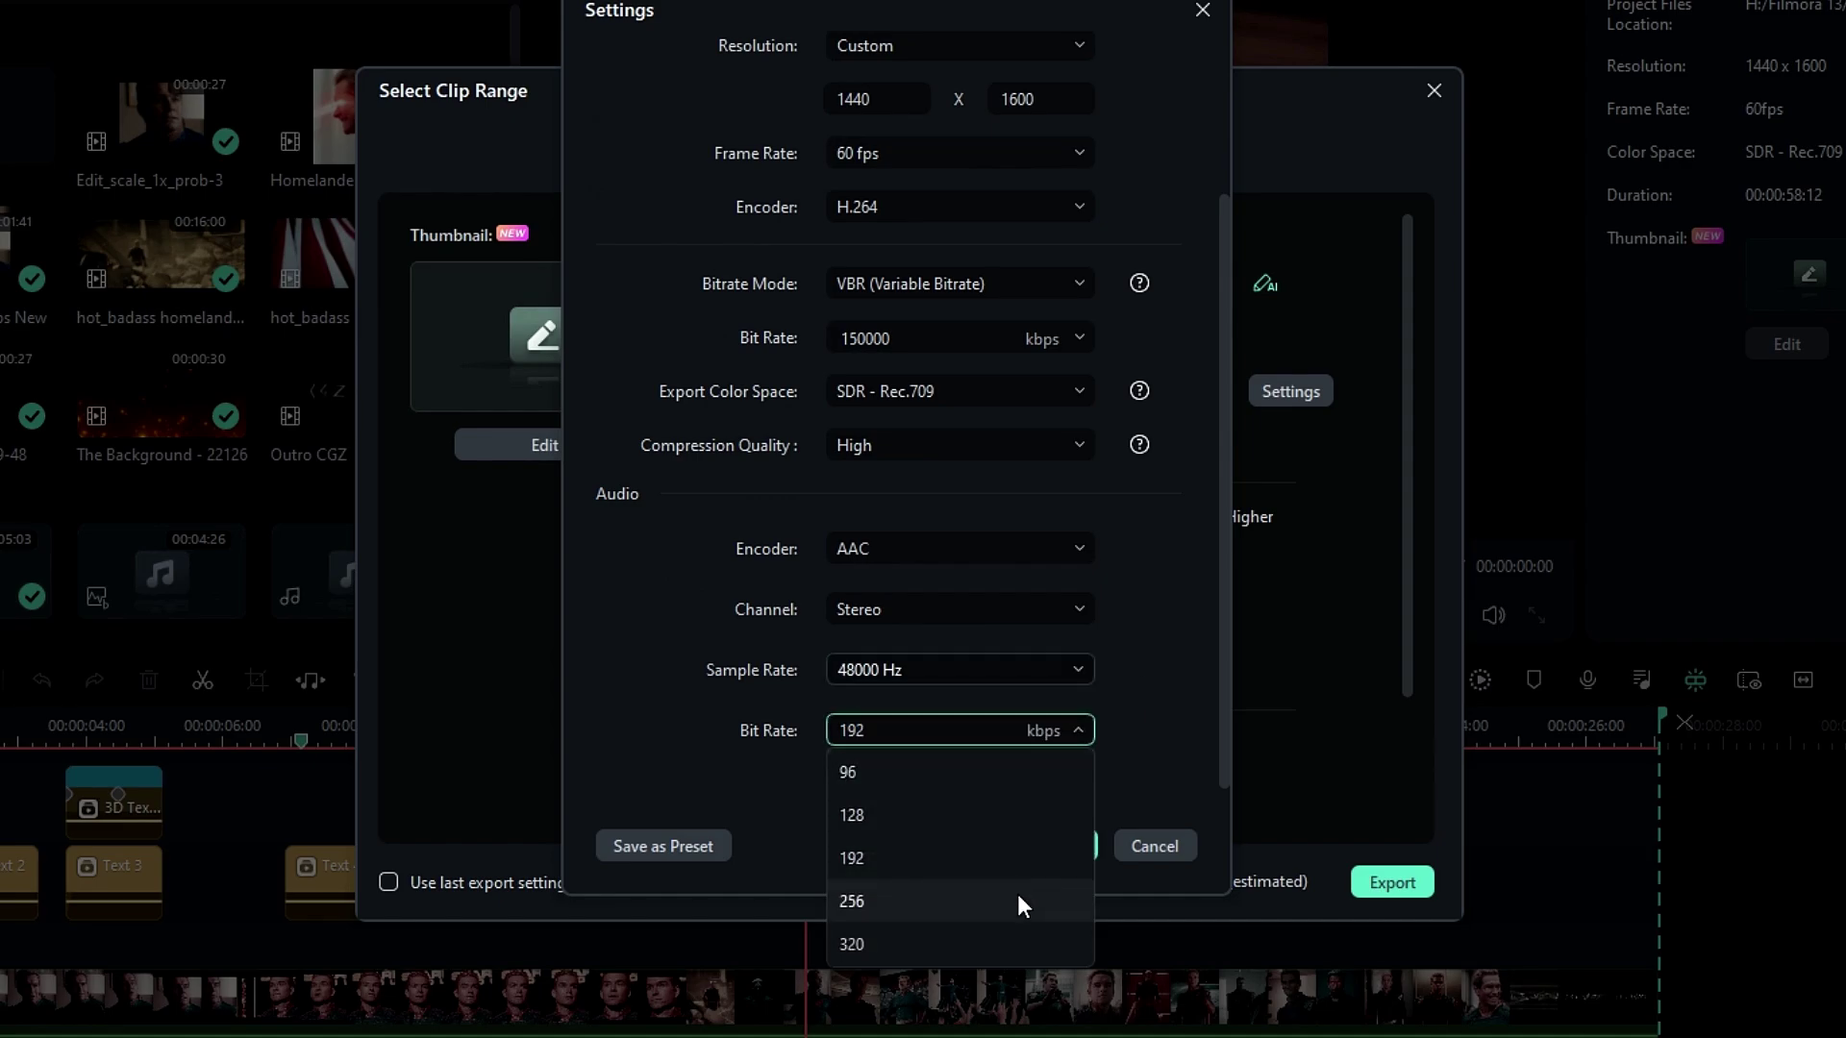
pyautogui.click(1019, 943)
pyautogui.scroll(3, 1155, 727)
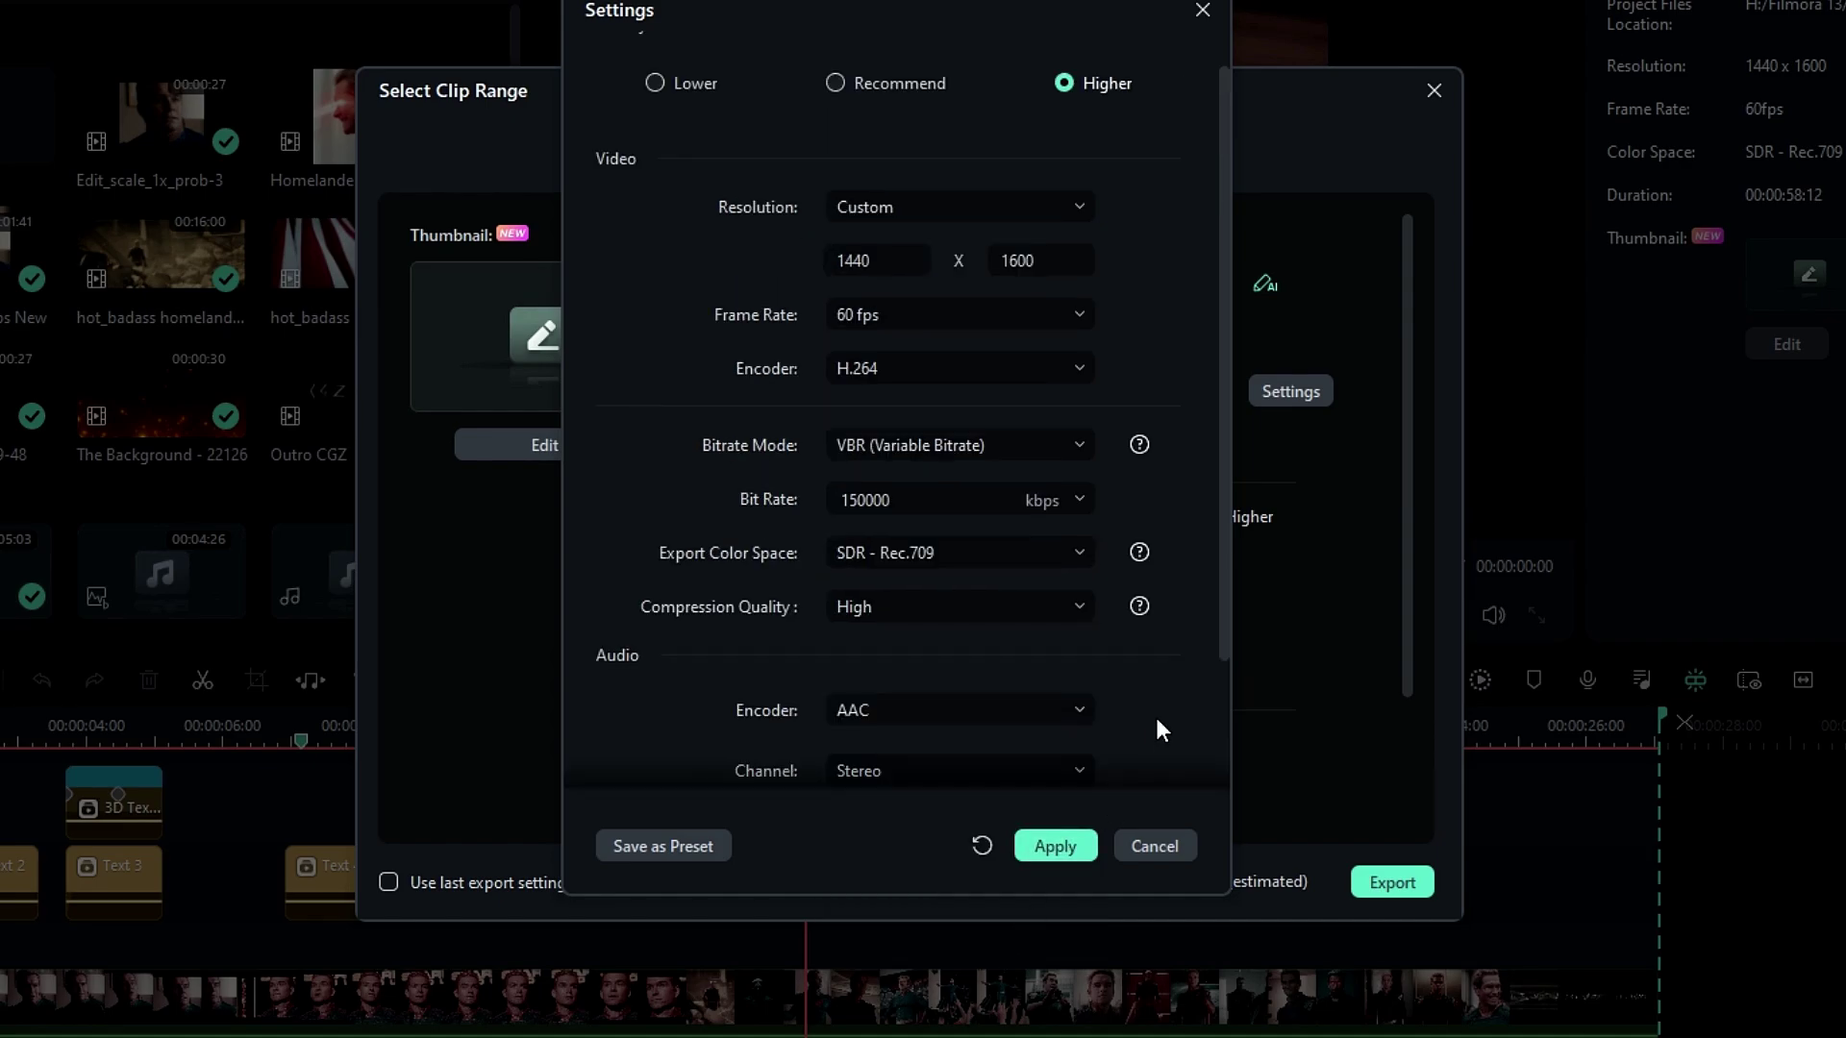
pyautogui.click(1054, 846)
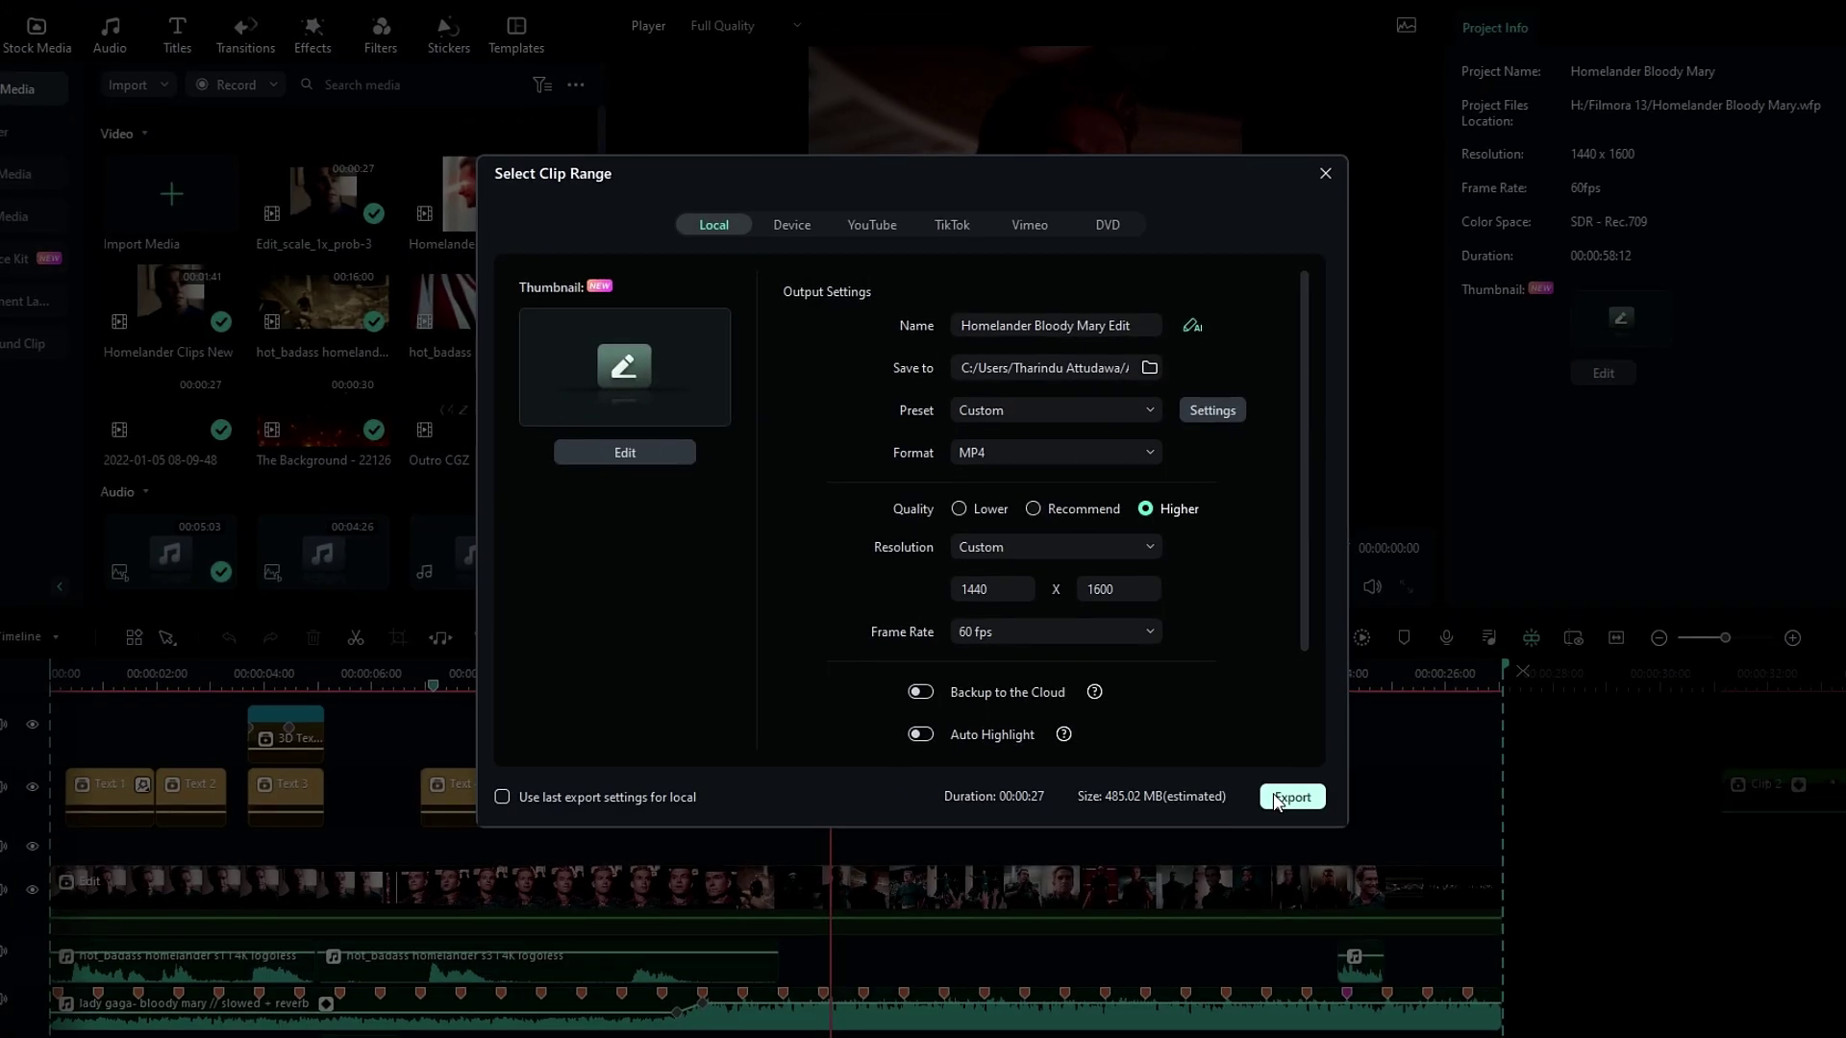
pyautogui.click(1392, 881)
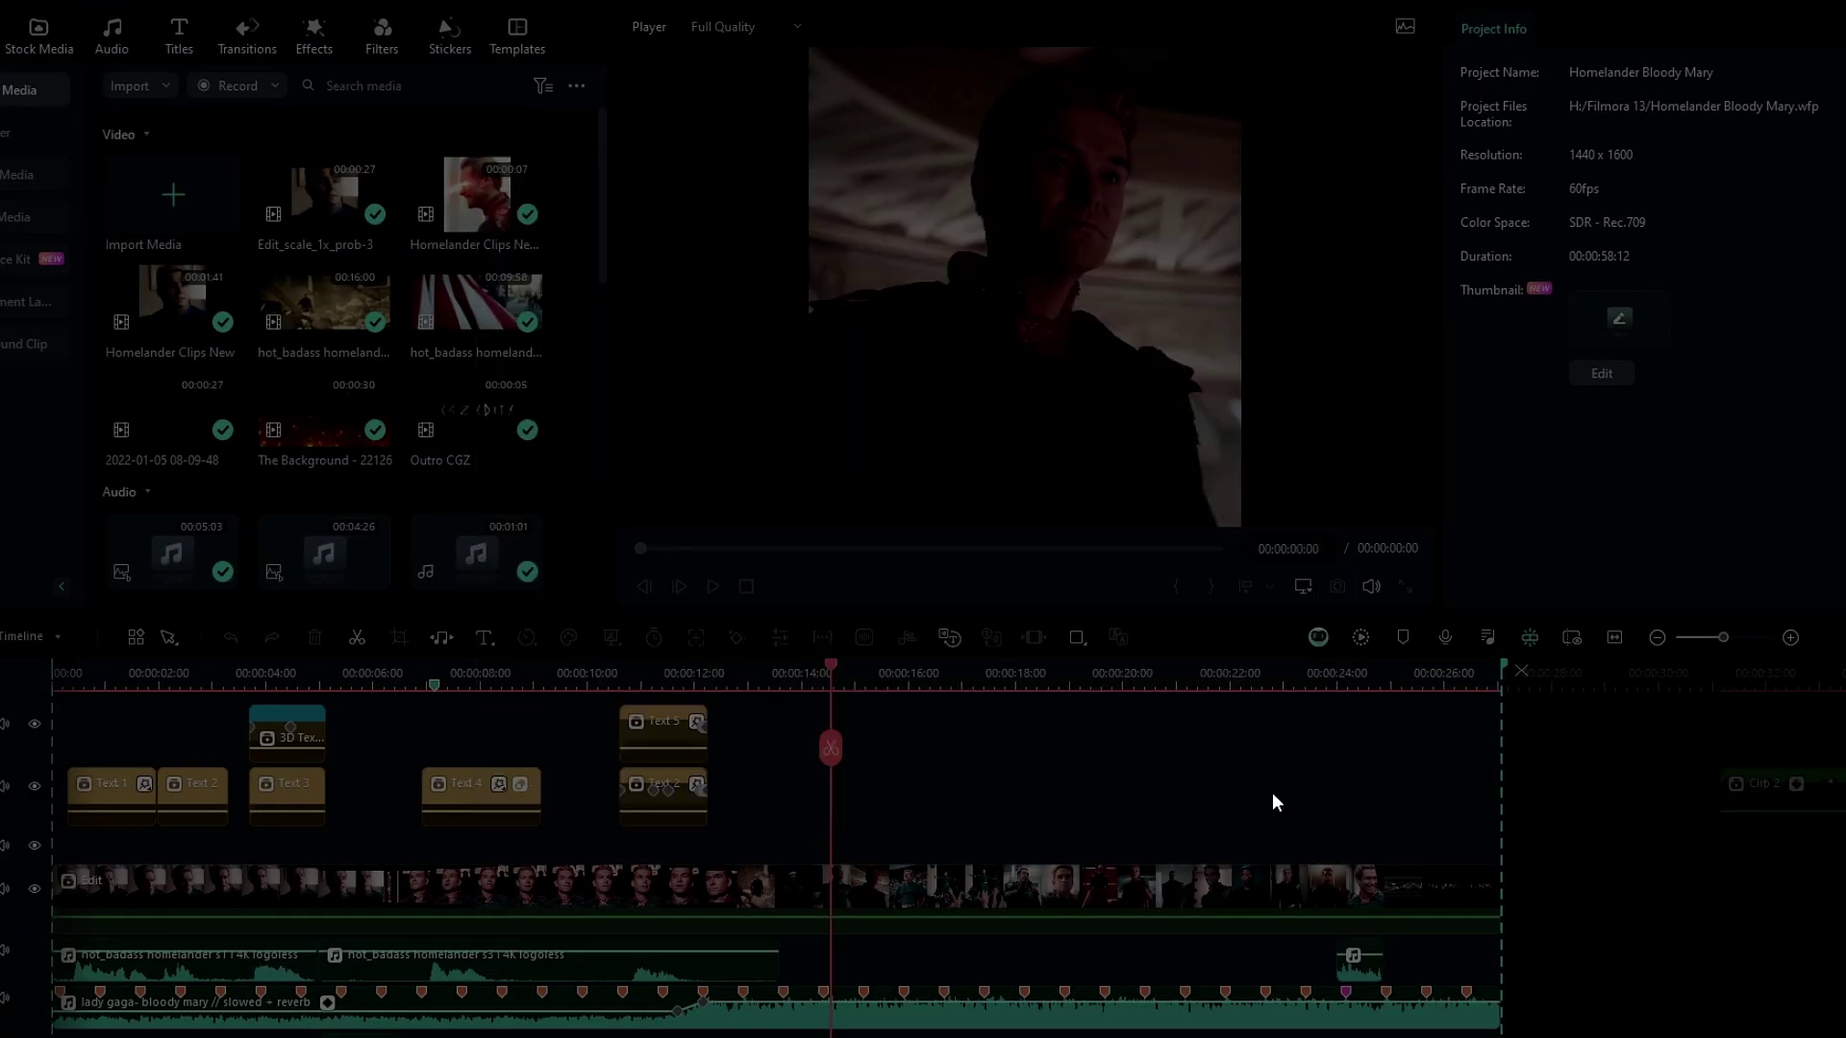